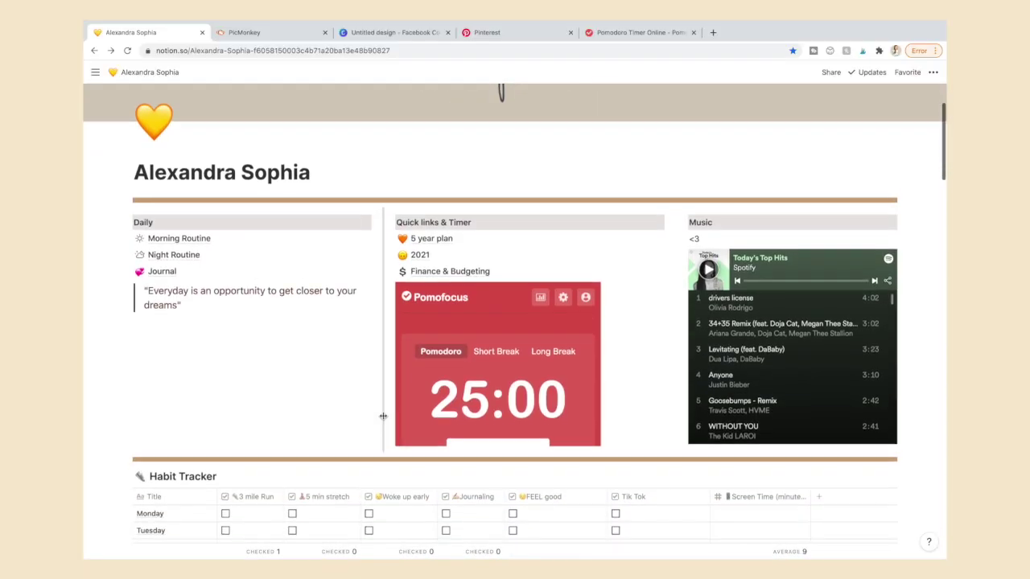
Look over the finished personal dashboard, from the daily links and habit tracker through the affirmations, weekly planner, assignments and calendar
{"action": "scroll", "coordinate": [383, 415], "scroll_direction": "down", "scroll_amount": 2}
{"action": "scroll", "coordinate": [383, 415], "scroll_direction": "down", "scroll_amount": 5}
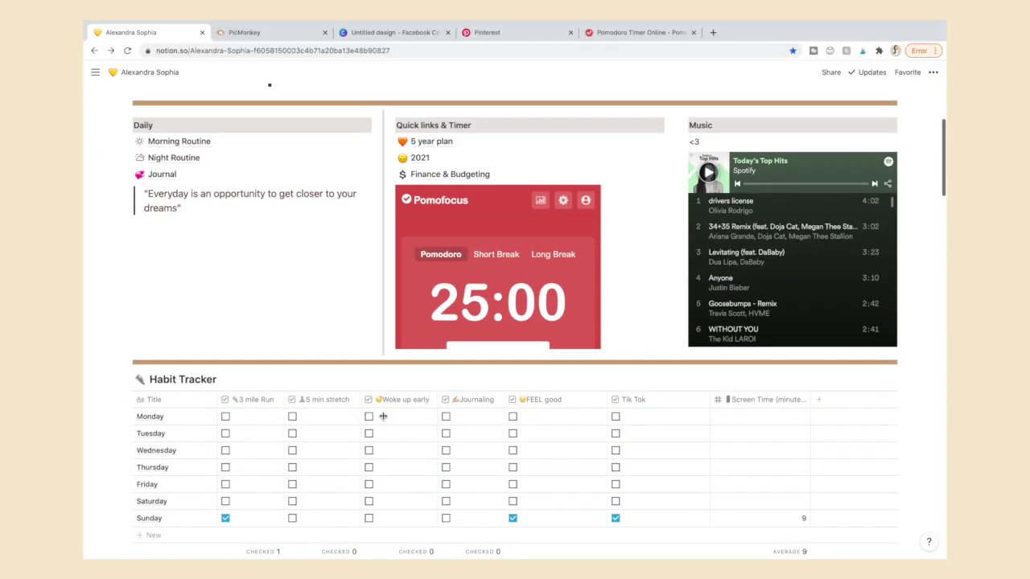
{"action": "scroll", "coordinate": [383, 418], "scroll_direction": "down", "scroll_amount": 3}
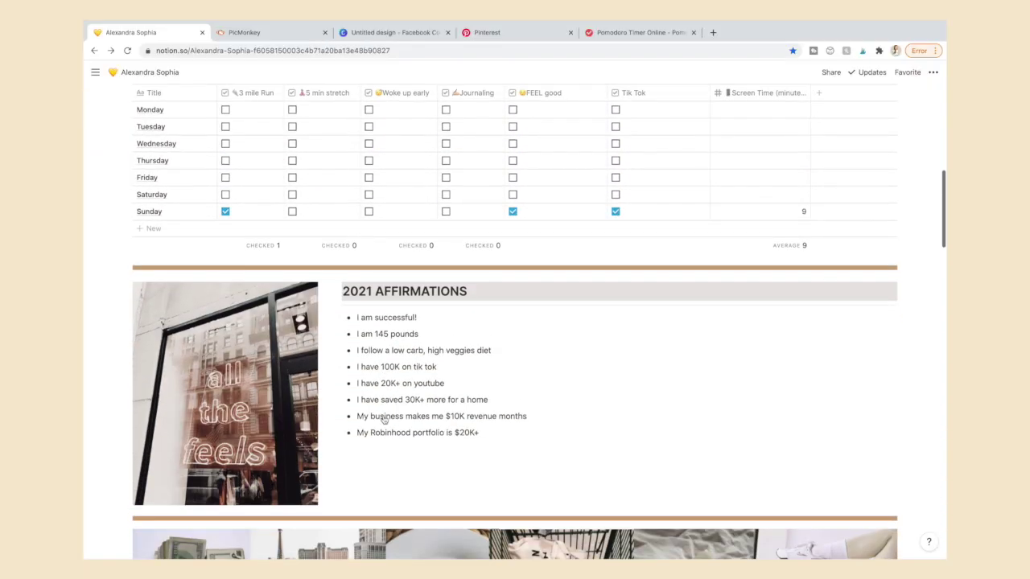
{"action": "scroll", "coordinate": [383, 418], "scroll_direction": "down", "scroll_amount": 3}
{"action": "scroll", "coordinate": [384, 419], "scroll_direction": "down", "scroll_amount": 5}
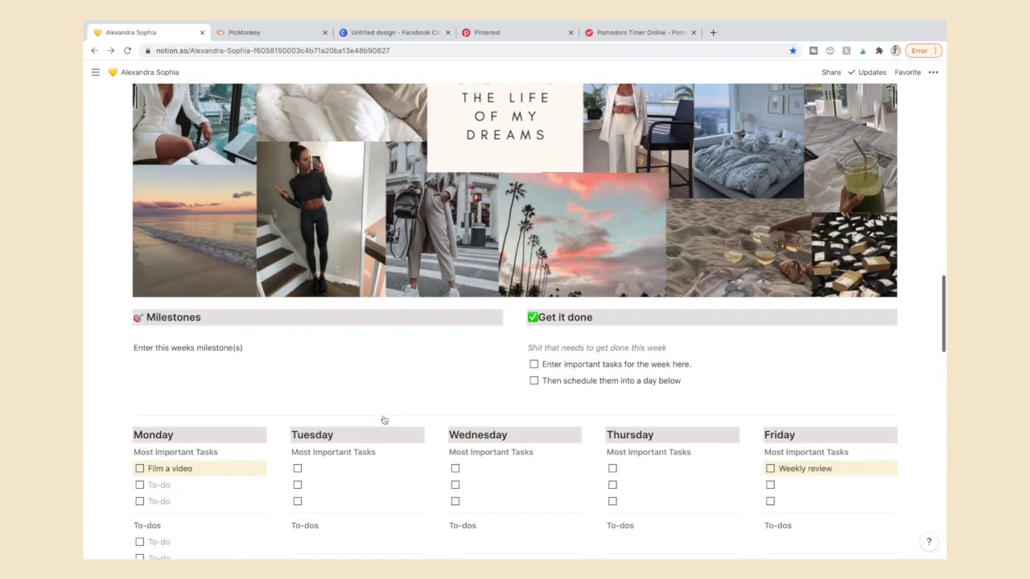
{"action": "scroll", "coordinate": [395, 383], "scroll_direction": "down", "scroll_amount": 9}
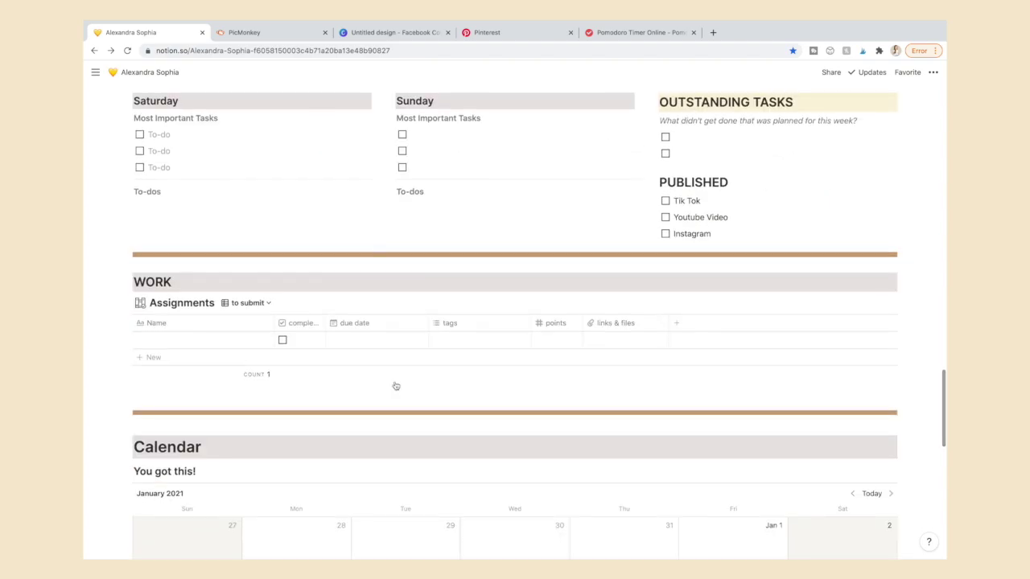
{"action": "scroll", "coordinate": [395, 386], "scroll_direction": "down", "scroll_amount": 3}
{"action": "scroll", "coordinate": [395, 385], "scroll_direction": "down", "scroll_amount": 5}
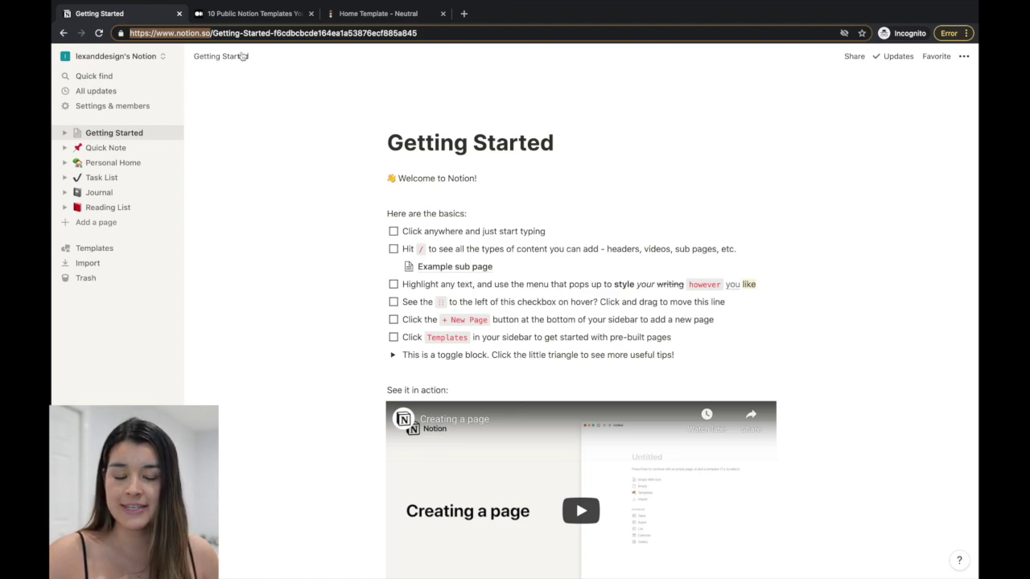
Review the Getting Started page's basics checklist and its tutorial videos
{"action": "scroll", "coordinate": [327, 305], "scroll_direction": "down", "scroll_amount": 2}
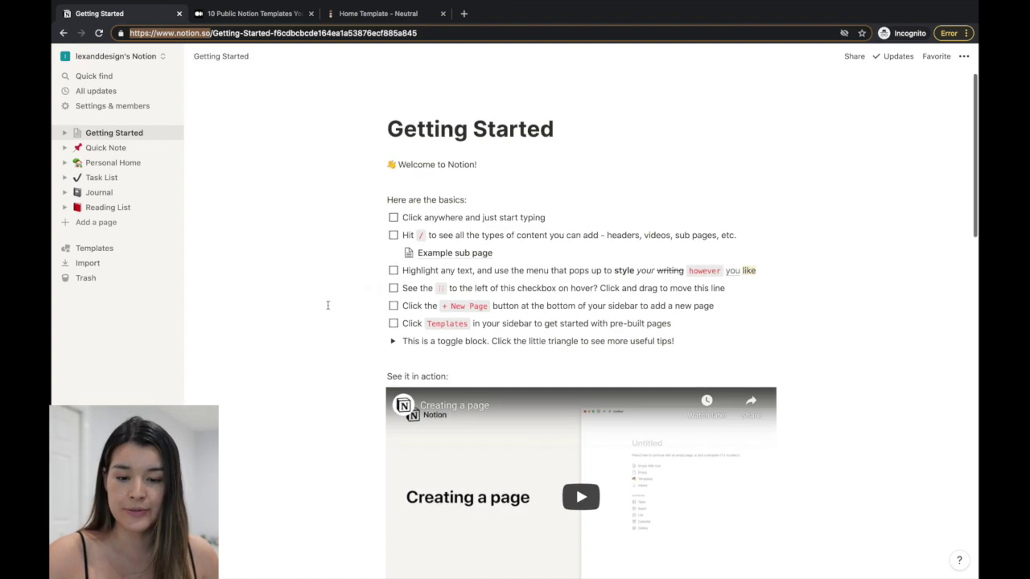
{"action": "left_click", "coordinate": [327, 305]}
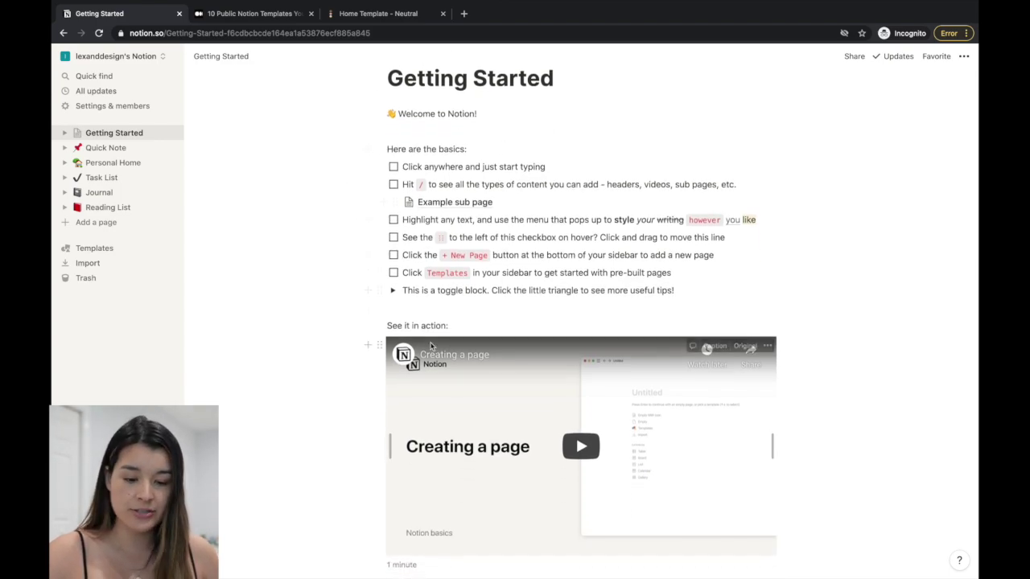
{"action": "scroll", "coordinate": [353, 358], "scroll_direction": "down", "scroll_amount": 2}
{"action": "scroll", "coordinate": [354, 357], "scroll_direction": "down", "scroll_amount": 10}
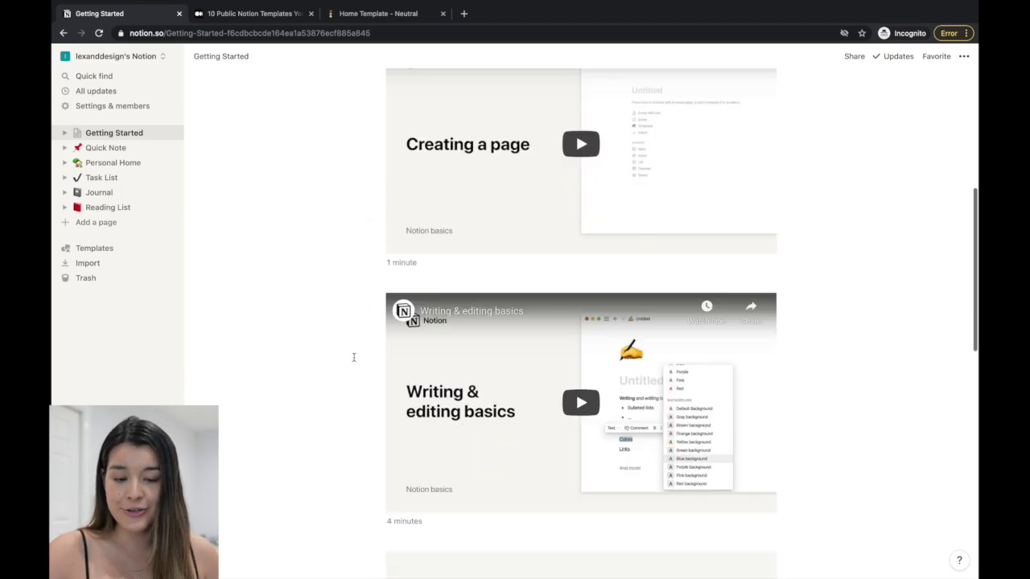
{"action": "scroll", "coordinate": [353, 358], "scroll_direction": "down", "scroll_amount": 3}
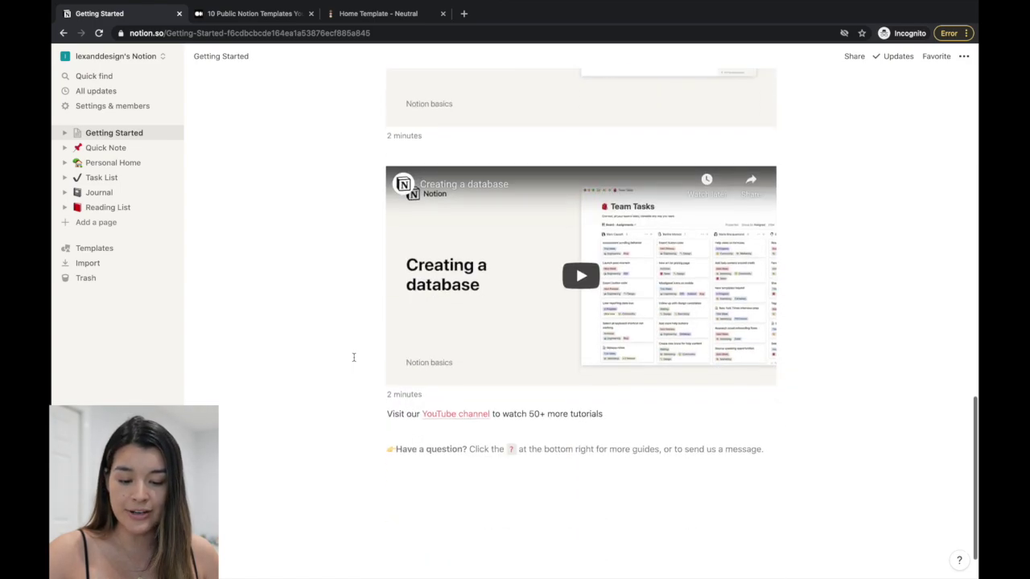
{"action": "scroll", "coordinate": [353, 358], "scroll_direction": "up", "scroll_amount": 15}
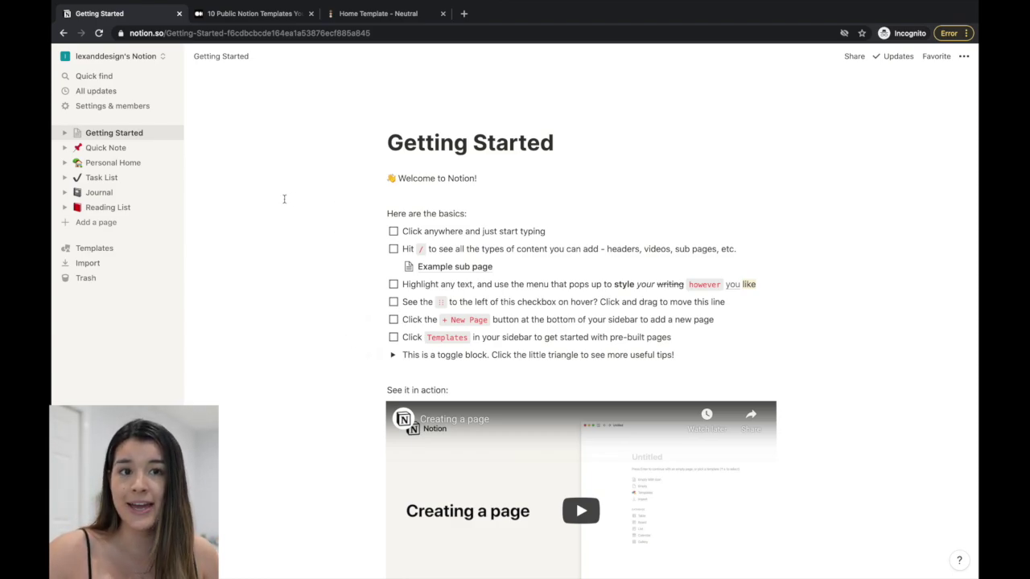
Switch to the browser window with the personal dashboard and examine its sections down to the calendar and the video idea toggles
{"action": "key", "text": "ctrl+Left"}
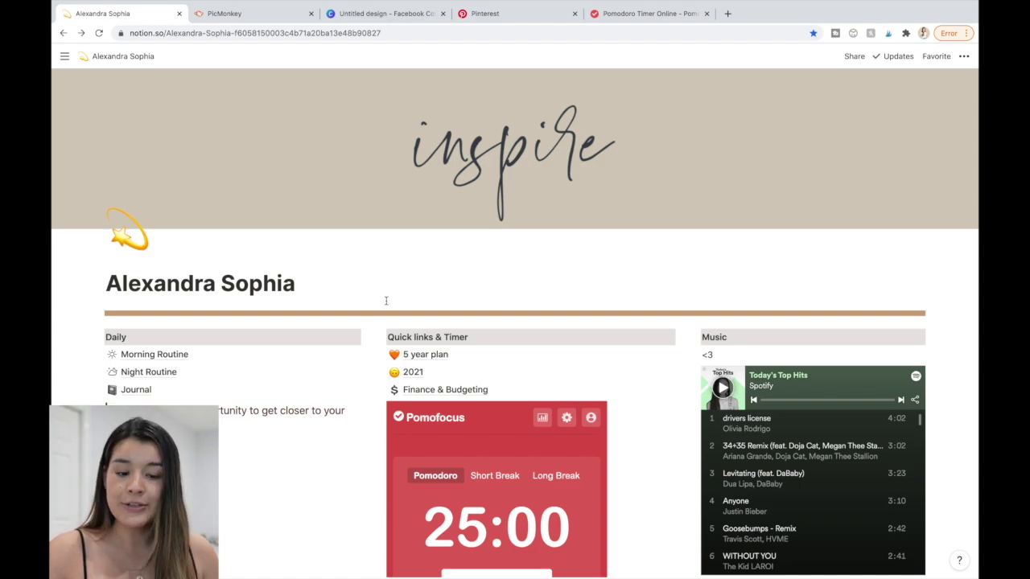
{"action": "scroll", "coordinate": [387, 301], "scroll_direction": "down", "scroll_amount": 1}
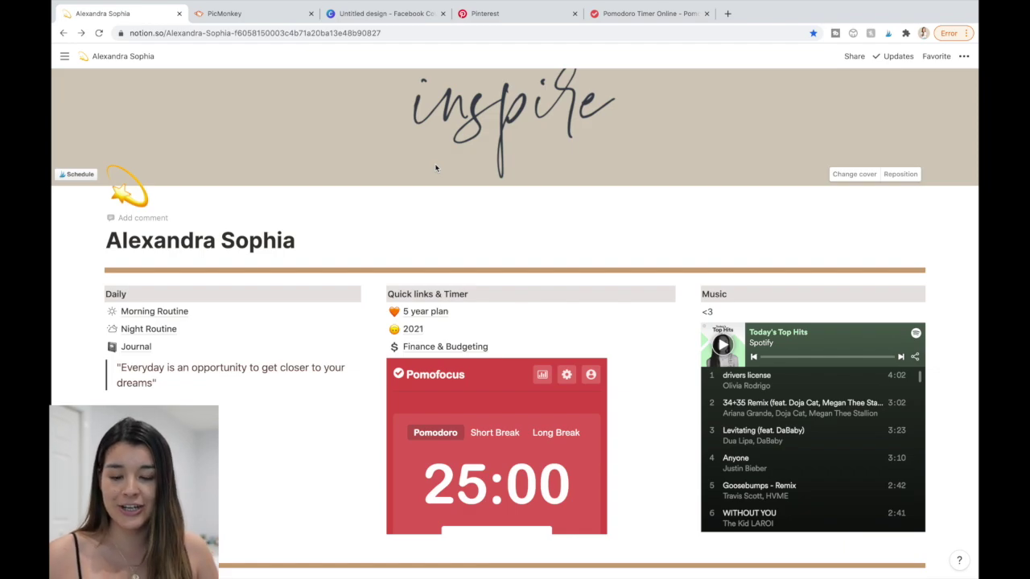
{"action": "scroll", "coordinate": [436, 169], "scroll_direction": "down", "scroll_amount": 1}
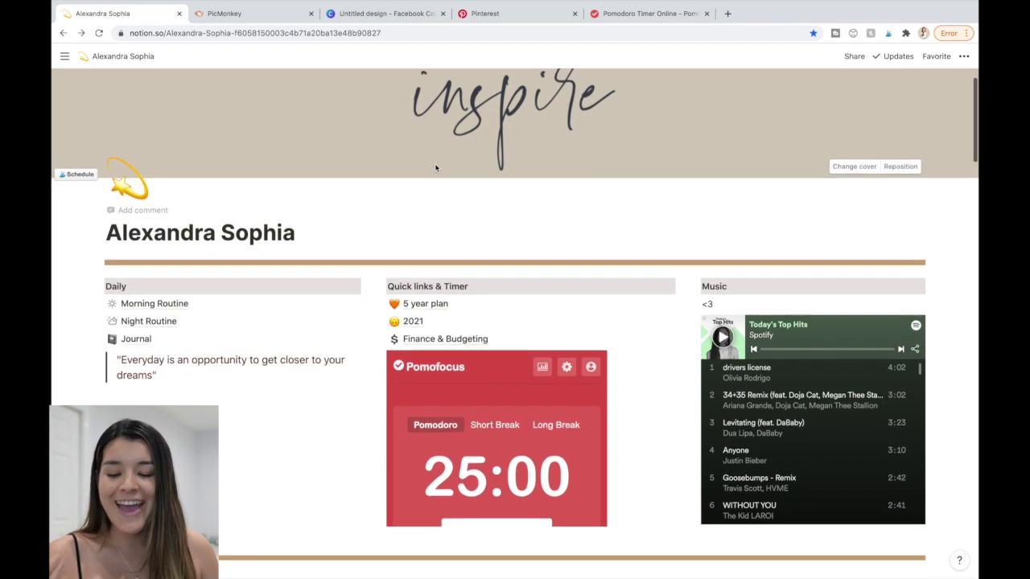
{"action": "scroll", "coordinate": [158, 343], "scroll_direction": "down", "scroll_amount": 2}
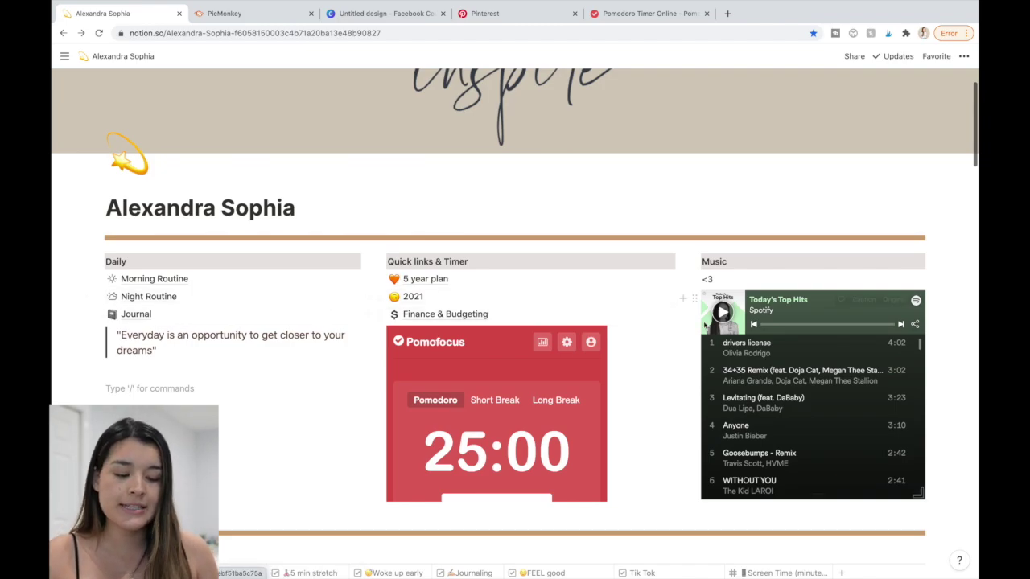
{"action": "scroll", "coordinate": [703, 324], "scroll_direction": "down", "scroll_amount": 10}
{"action": "scroll", "coordinate": [704, 324], "scroll_direction": "down", "scroll_amount": 9}
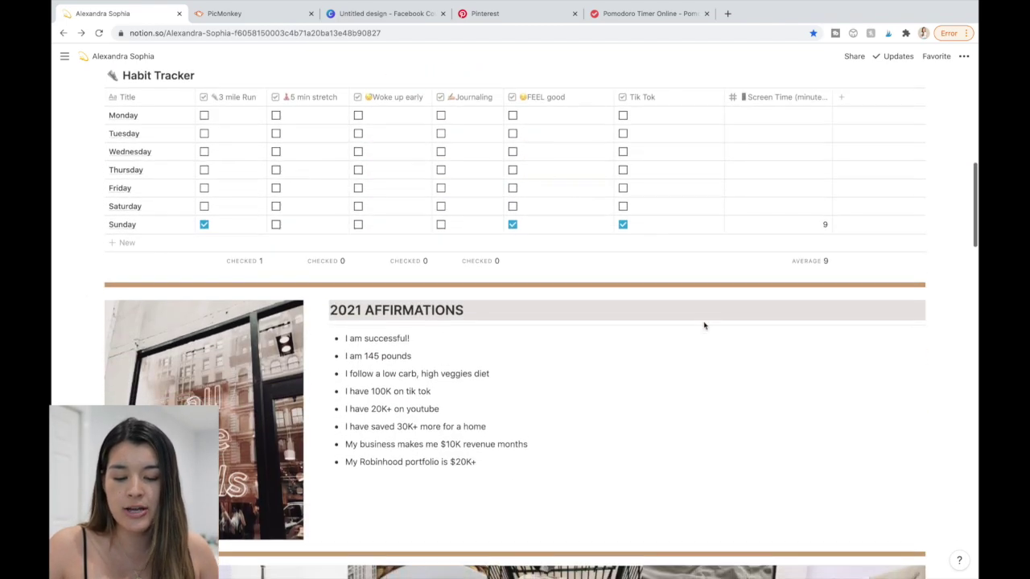
{"action": "scroll", "coordinate": [703, 324], "scroll_direction": "down", "scroll_amount": 8}
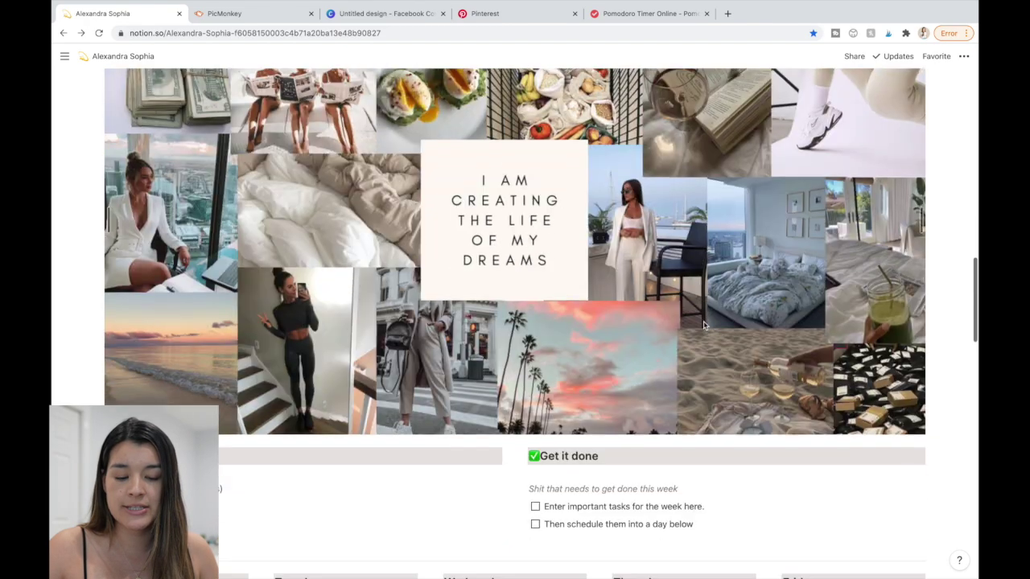
{"action": "scroll", "coordinate": [704, 326], "scroll_direction": "down", "scroll_amount": 2}
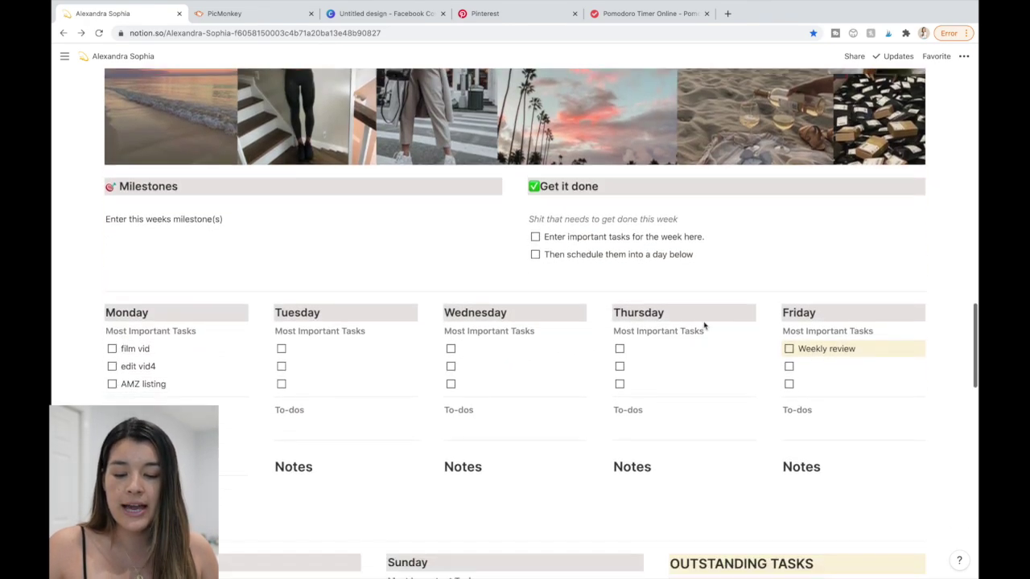
{"action": "scroll", "coordinate": [704, 325], "scroll_direction": "down", "scroll_amount": 7}
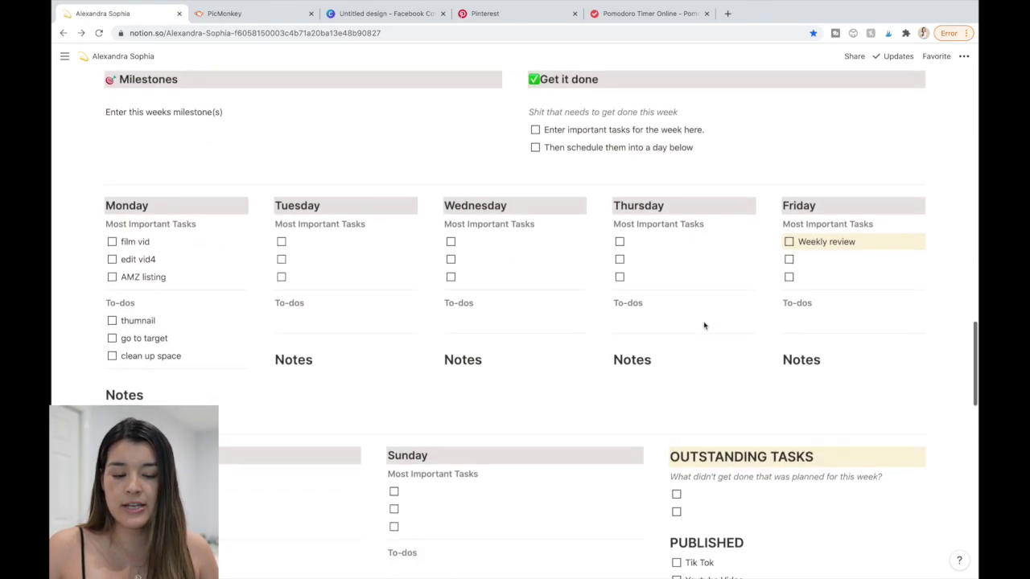
{"action": "scroll", "coordinate": [704, 325], "scroll_direction": "down", "scroll_amount": 3}
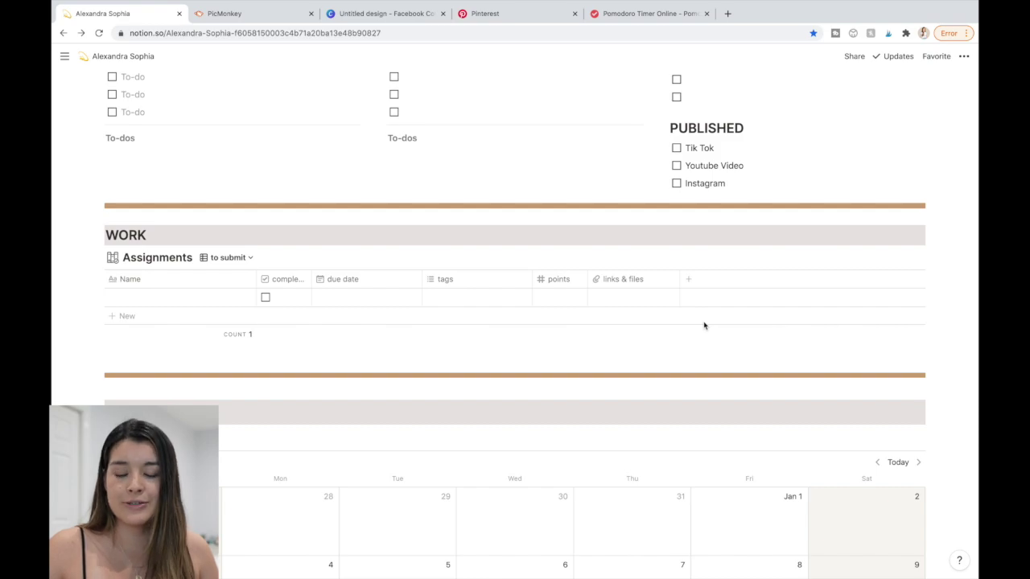
{"action": "scroll", "coordinate": [704, 325], "scroll_direction": "down", "scroll_amount": 1}
{"action": "scroll", "coordinate": [587, 292], "scroll_direction": "down", "scroll_amount": 5}
{"action": "scroll", "coordinate": [586, 291], "scroll_direction": "down", "scroll_amount": 5}
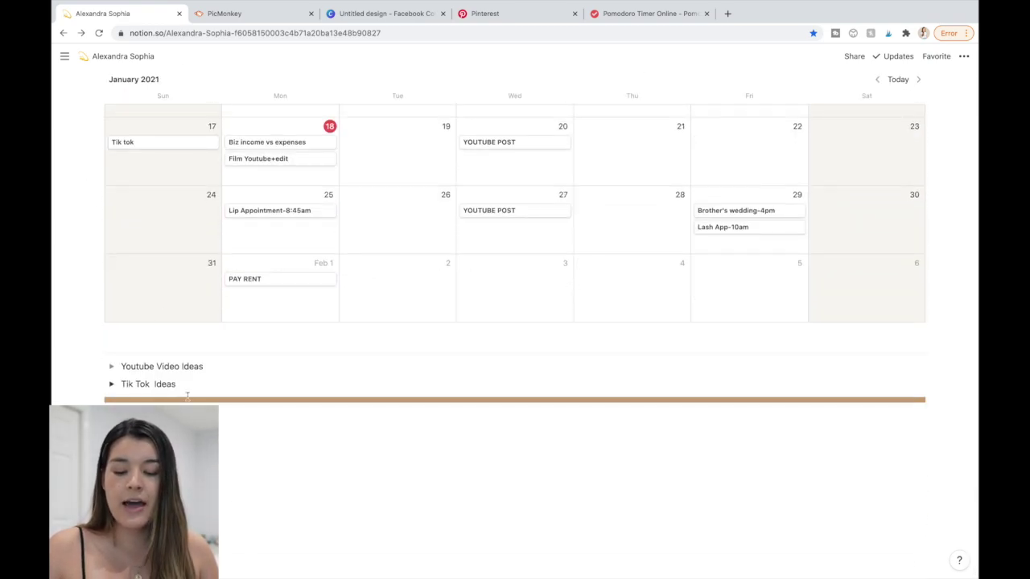
{"action": "scroll", "coordinate": [281, 376], "scroll_direction": "up", "scroll_amount": 20}
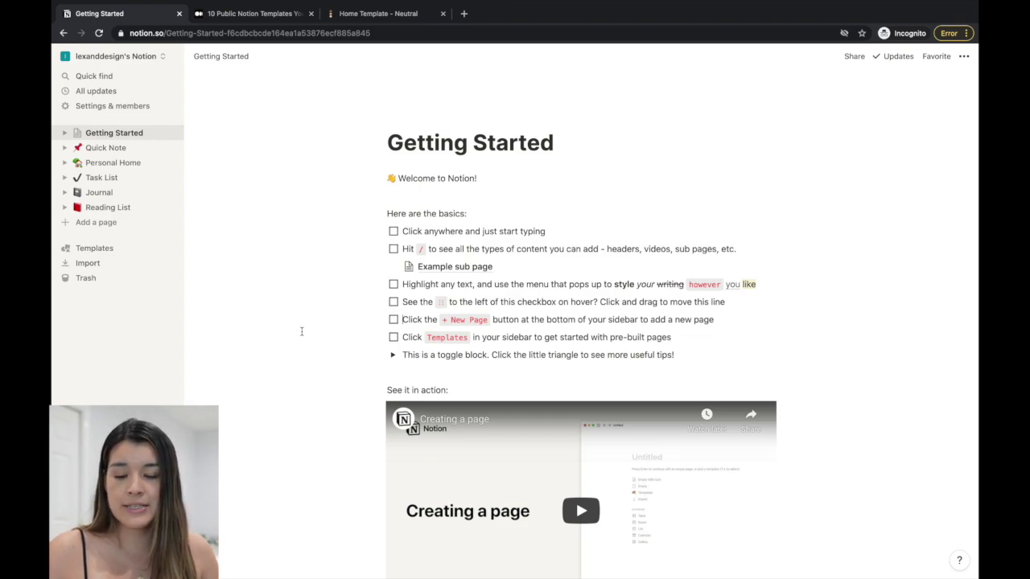
Browse the template gallery's categories and add the Job Board template from Human resources to the workspace
{"action": "left_click", "coordinate": [123, 253]}
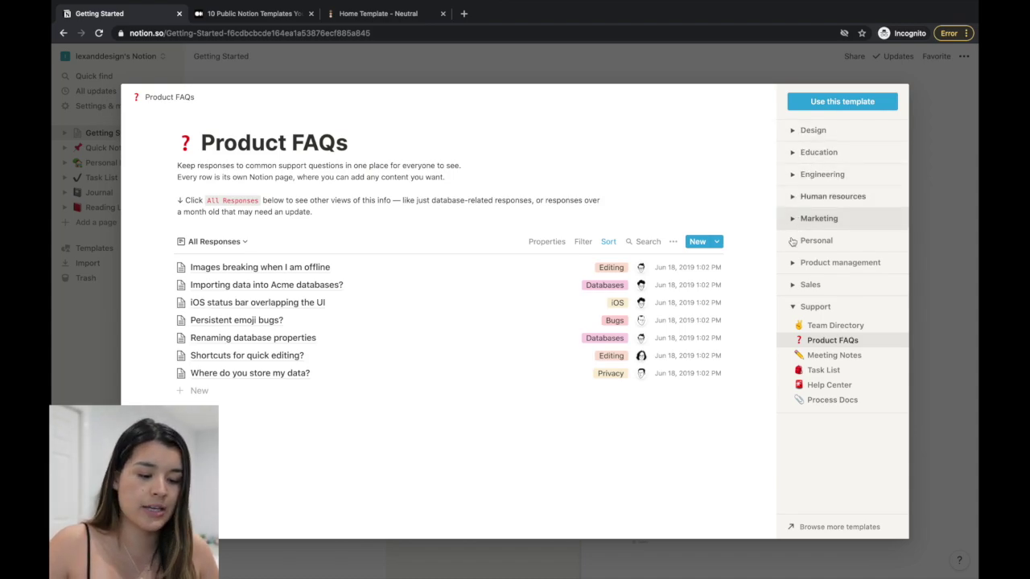
{"action": "left_click", "coordinate": [793, 264]}
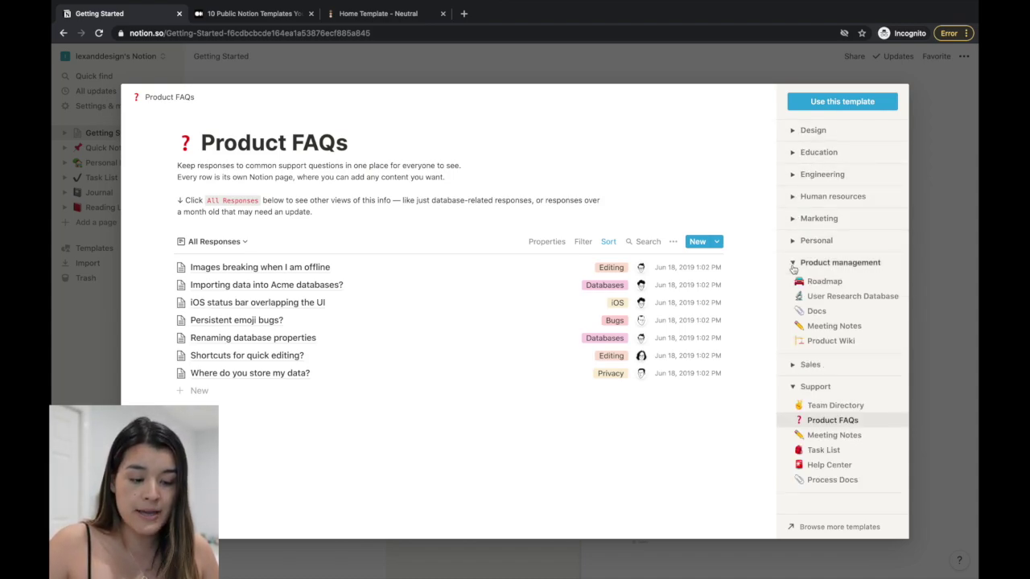
{"action": "left_click", "coordinate": [797, 197]}
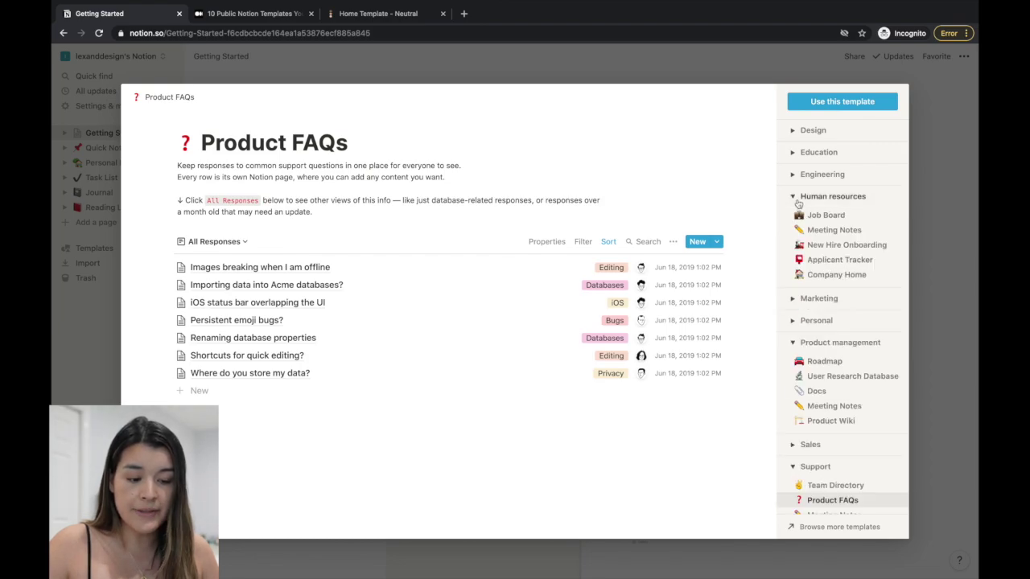
{"action": "right_click", "coordinate": [821, 231]}
{"action": "key", "text": "Escape"}
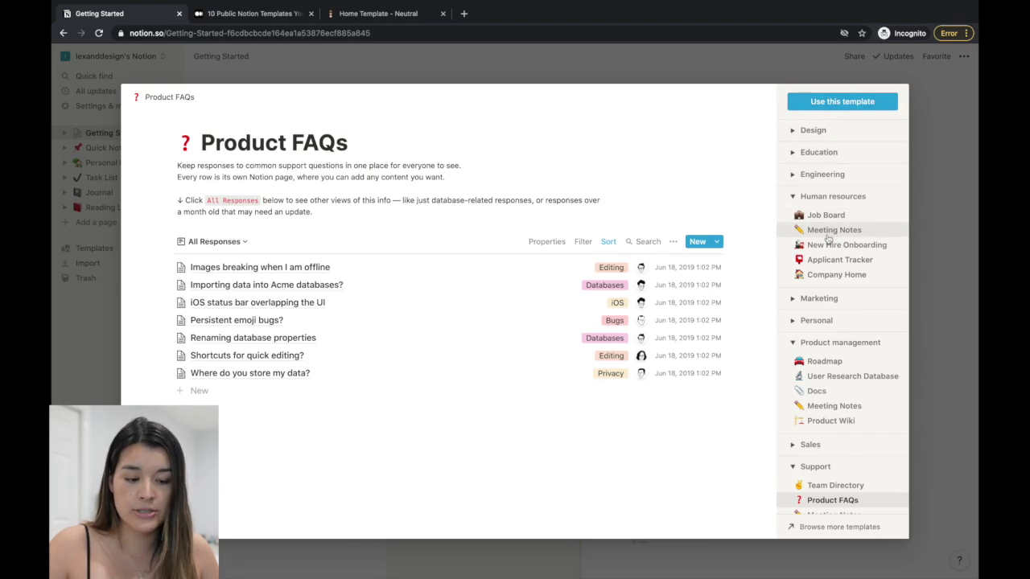
{"action": "left_click", "coordinate": [826, 216]}
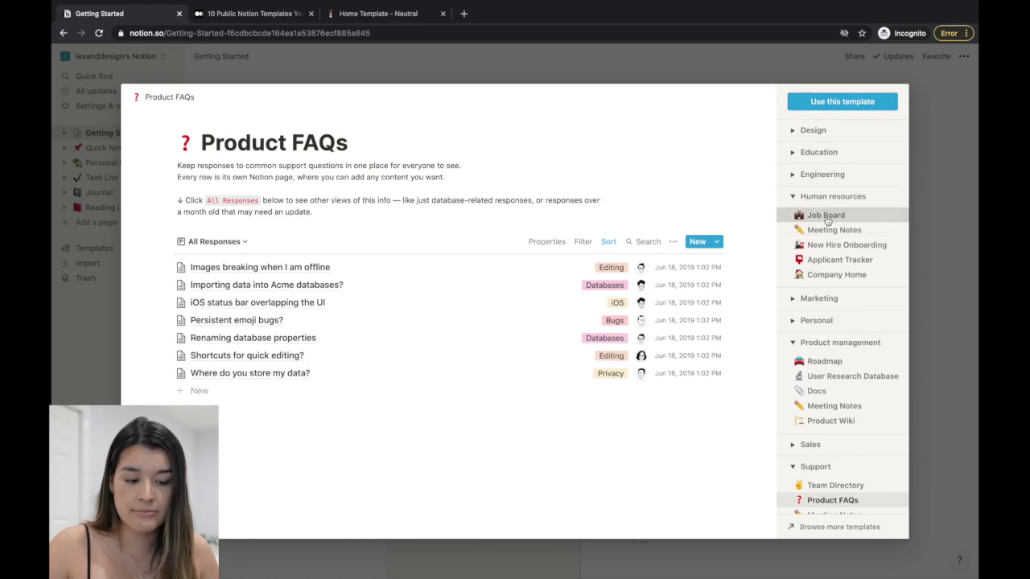
{"action": "left_click", "coordinate": [835, 101]}
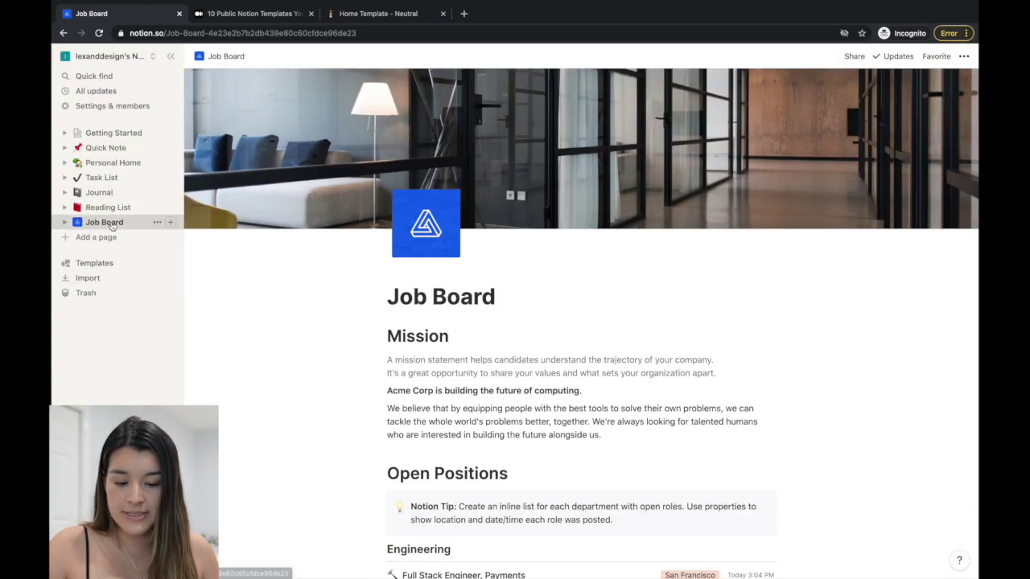
Examine the Job Board page and its Engineering and Design subpages
{"action": "scroll", "coordinate": [278, 324], "scroll_direction": "down", "scroll_amount": 5}
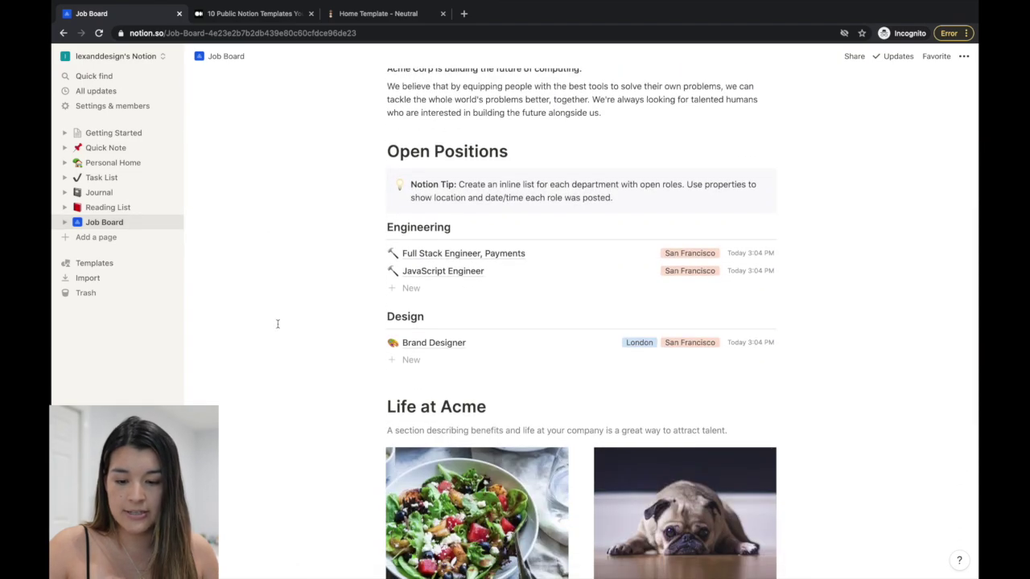
{"action": "scroll", "coordinate": [278, 324], "scroll_direction": "up", "scroll_amount": 1}
{"action": "left_click", "coordinate": [64, 223]}
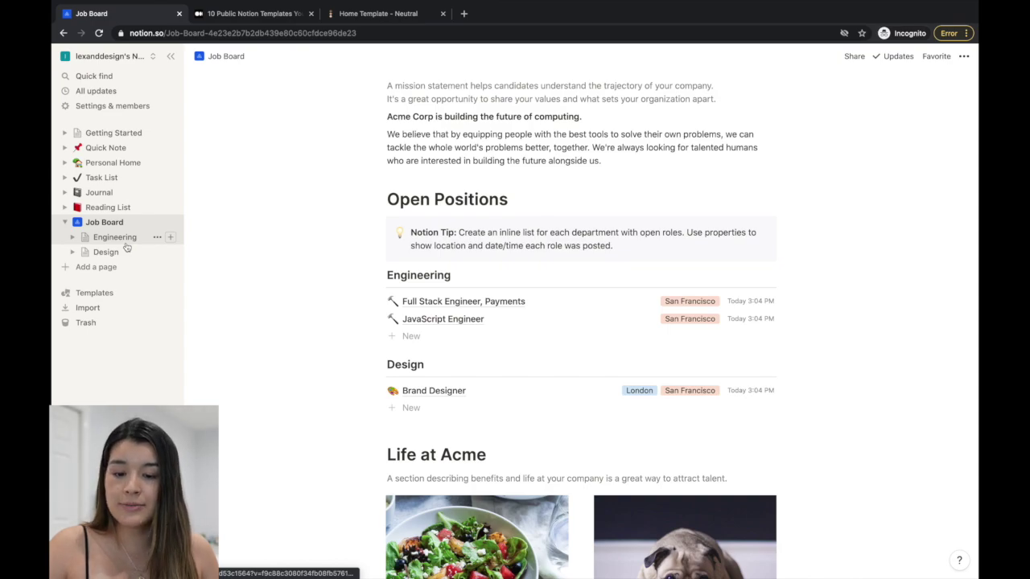
{"action": "left_click", "coordinate": [126, 244]}
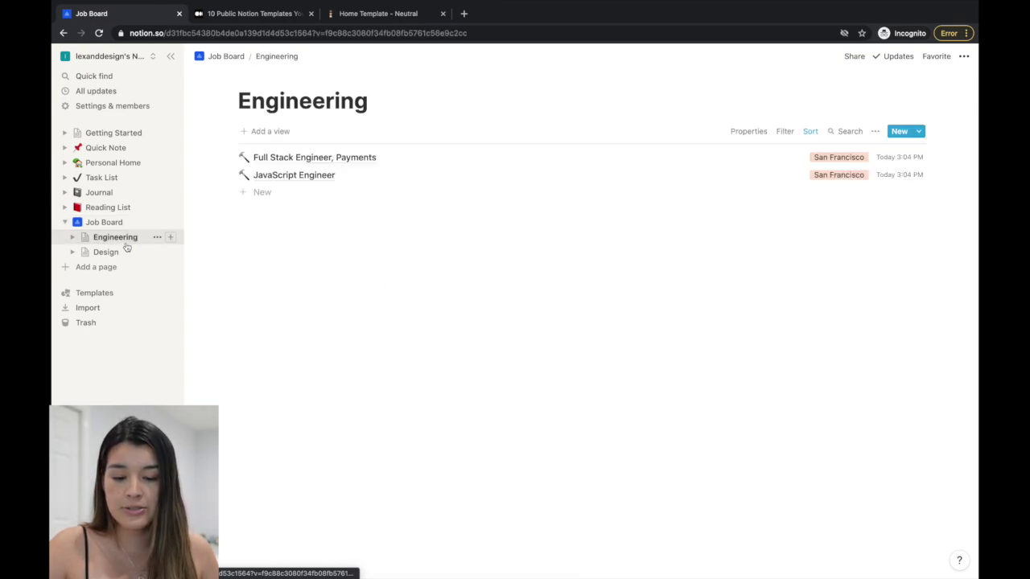
{"action": "left_click", "coordinate": [126, 253]}
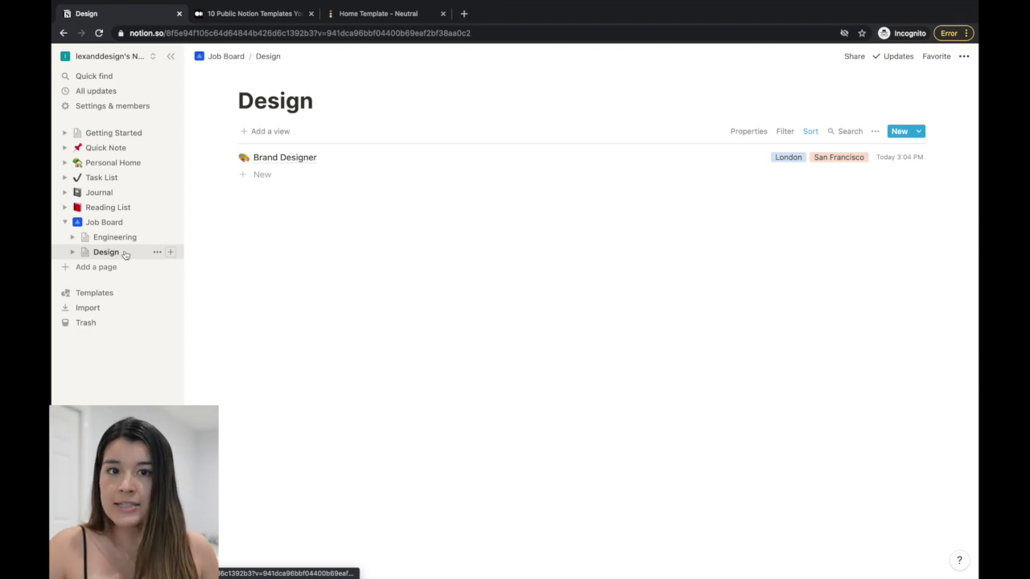
Switch to the Medium article on 10 public Notion templates and look through the templates it offers
{"action": "left_click", "coordinate": [249, 13]}
{"action": "scroll", "coordinate": [267, 193], "scroll_direction": "down", "scroll_amount": 2}
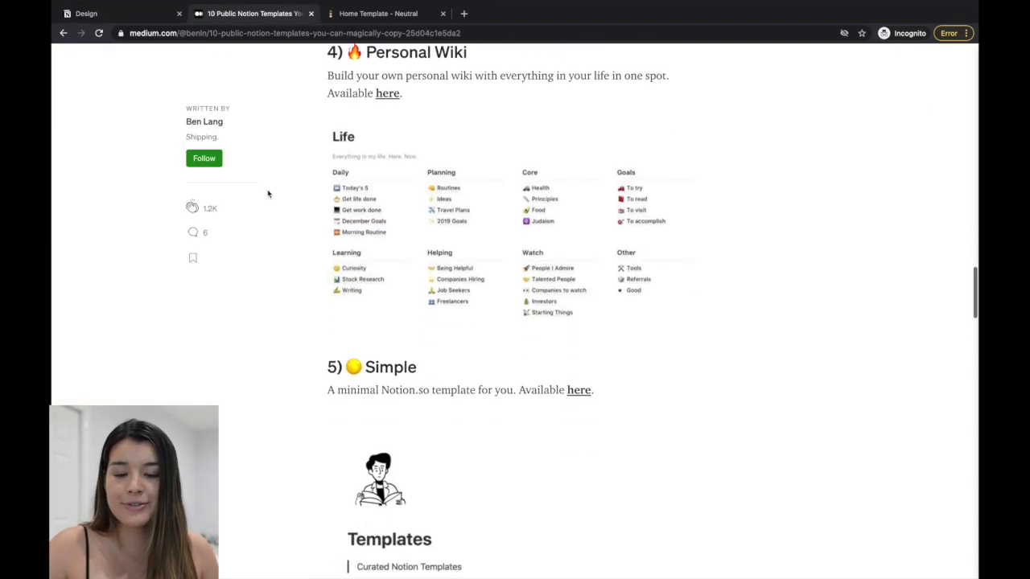
{"action": "scroll", "coordinate": [268, 193], "scroll_direction": "down", "scroll_amount": 4}
{"action": "scroll", "coordinate": [268, 193], "scroll_direction": "down", "scroll_amount": 1}
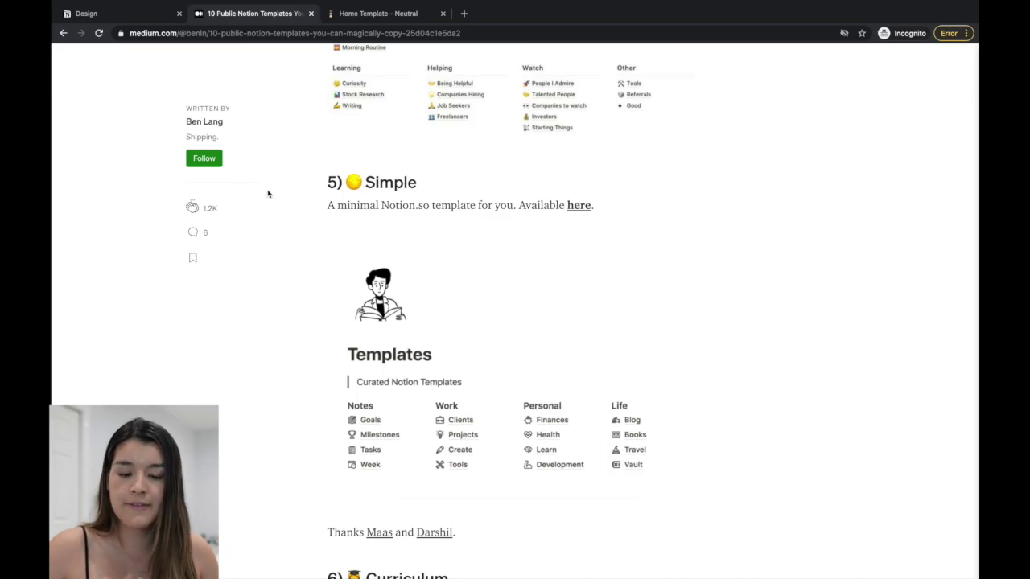
{"action": "scroll", "coordinate": [268, 193], "scroll_direction": "down", "scroll_amount": 5}
{"action": "scroll", "coordinate": [268, 193], "scroll_direction": "down", "scroll_amount": 3}
{"action": "scroll", "coordinate": [268, 193], "scroll_direction": "up", "scroll_amount": 20}
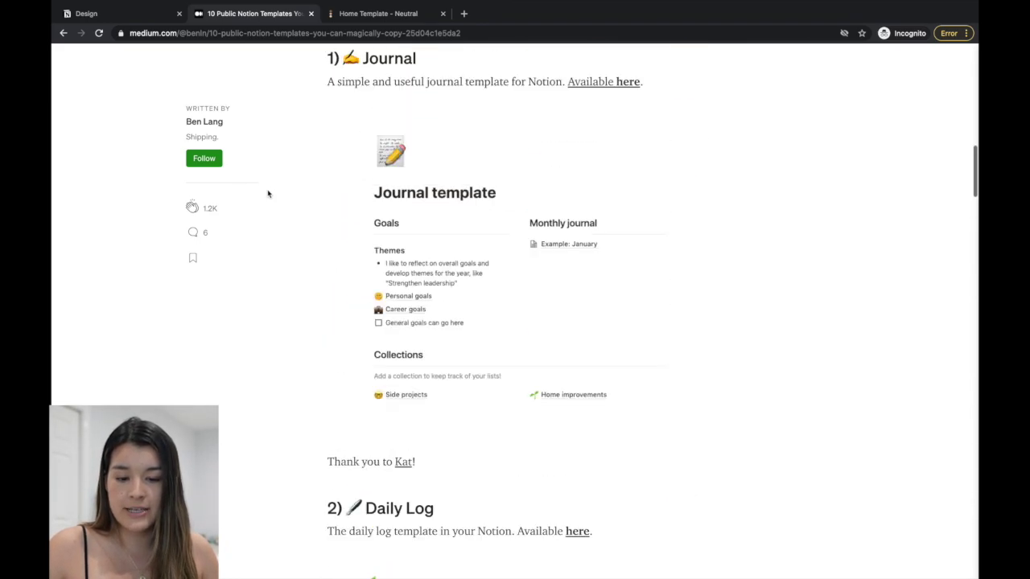
{"action": "scroll", "coordinate": [268, 194], "scroll_direction": "up", "scroll_amount": 7}
{"action": "scroll", "coordinate": [268, 193], "scroll_direction": "down", "scroll_amount": 4}
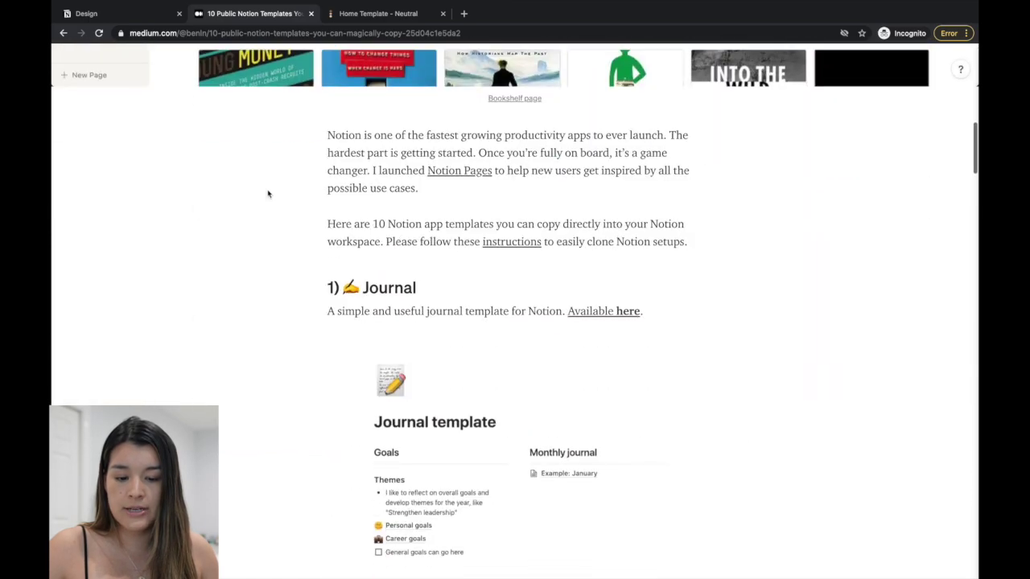
Open the Journal template linked in the article, look it over and duplicate it into the workspace
{"action": "scroll", "coordinate": [268, 193], "scroll_direction": "down", "scroll_amount": 3}
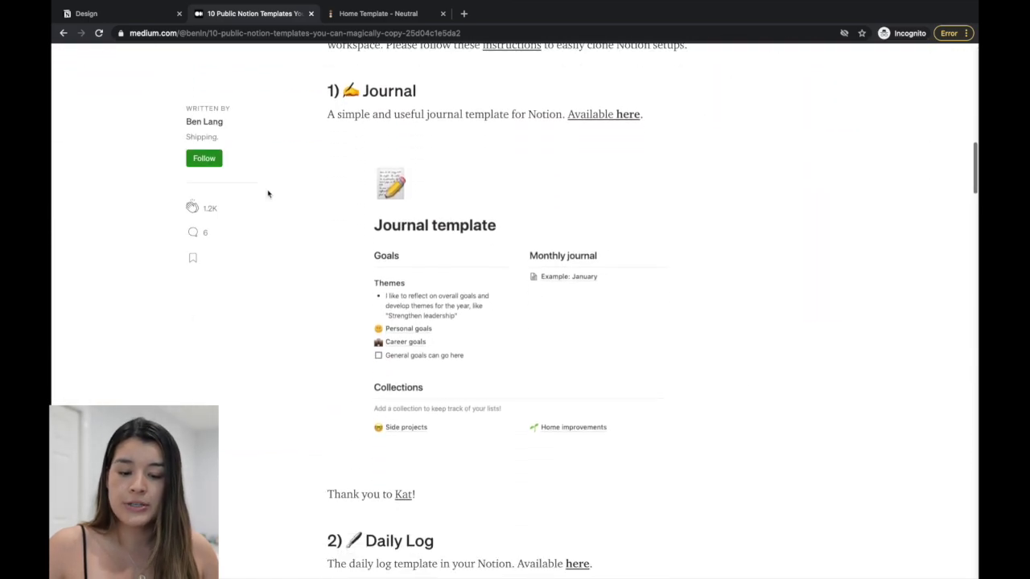
{"action": "left_click", "coordinate": [583, 115]}
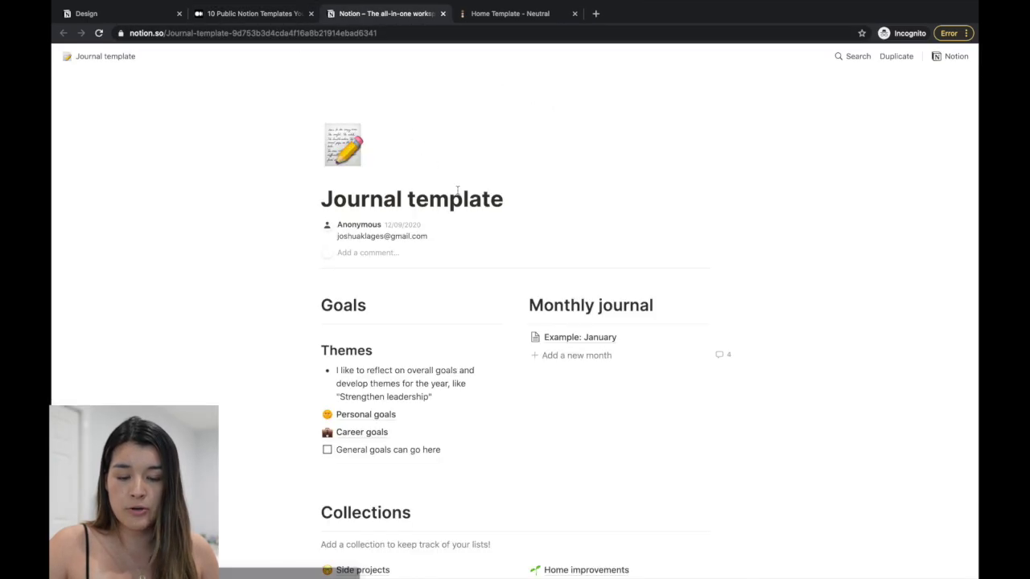
{"action": "scroll", "coordinate": [457, 190], "scroll_direction": "down", "scroll_amount": 4}
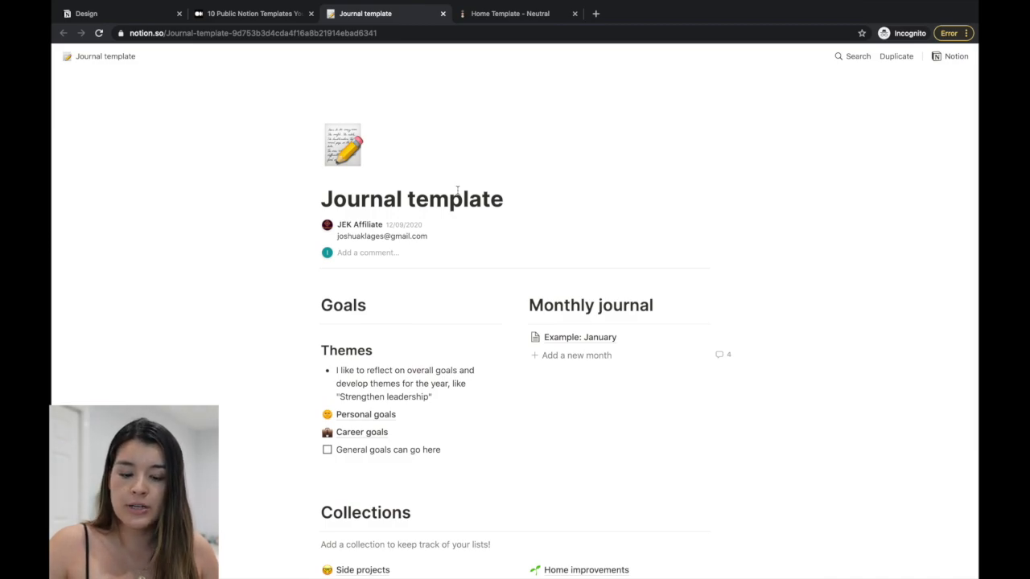
{"action": "scroll", "coordinate": [457, 190], "scroll_direction": "down", "scroll_amount": 1}
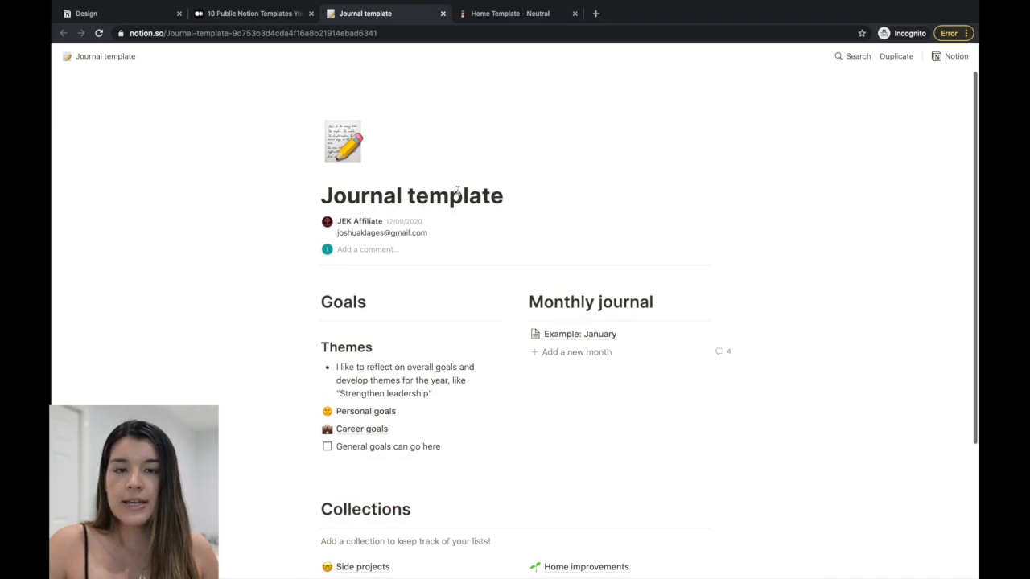
{"action": "left_click", "coordinate": [898, 58]}
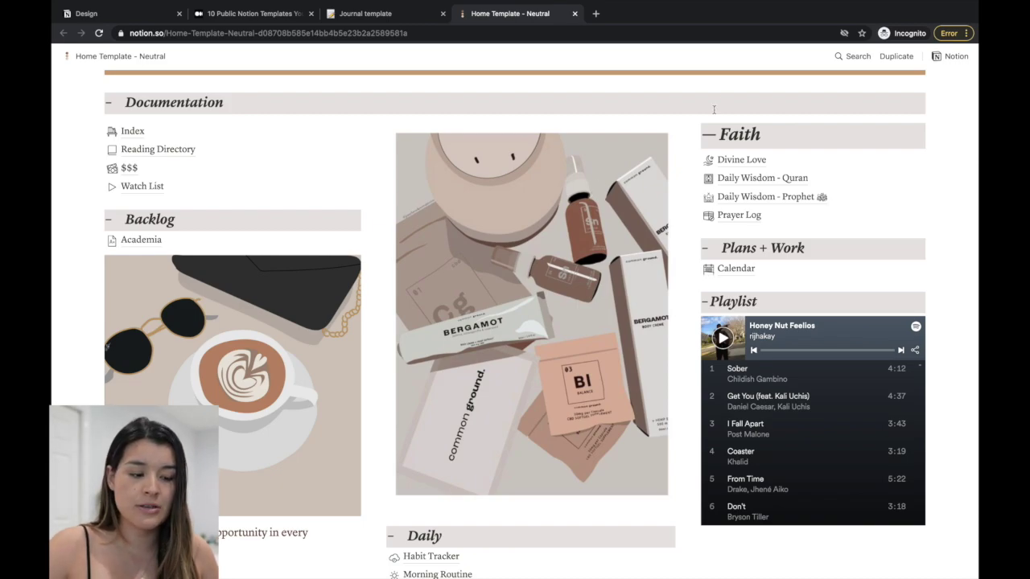
Duplicate the public Home Template - Neutral page into the workspace and look over the copy
{"action": "scroll", "coordinate": [399, 292], "scroll_direction": "down", "scroll_amount": 1}
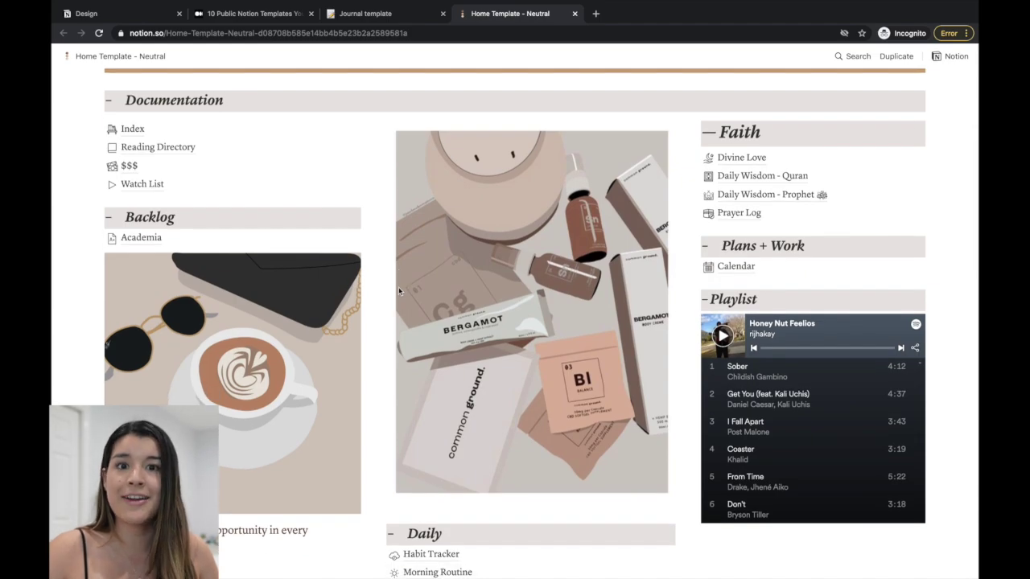
{"action": "left_click", "coordinate": [904, 57]}
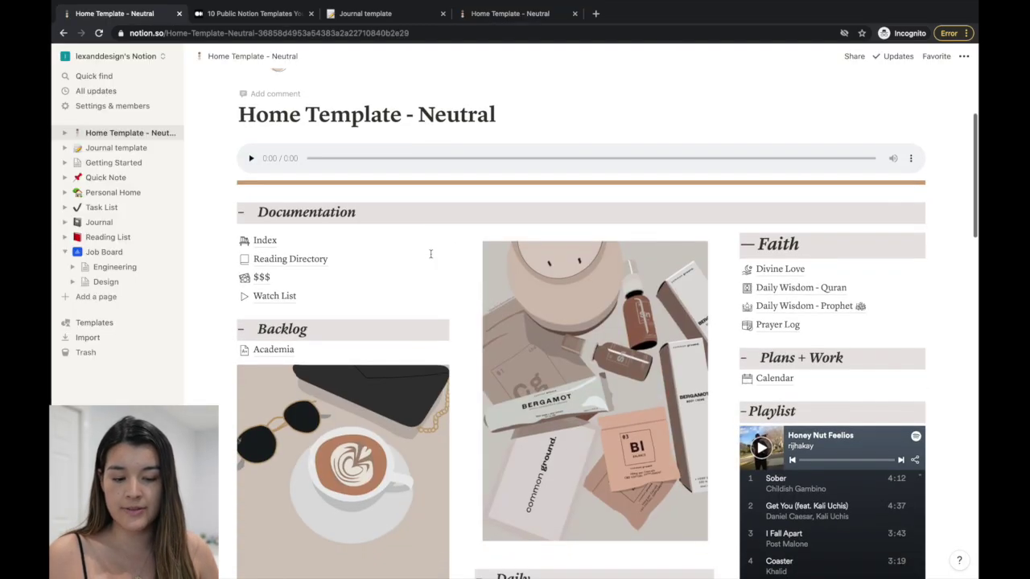
{"action": "scroll", "coordinate": [430, 254], "scroll_direction": "down", "scroll_amount": 3}
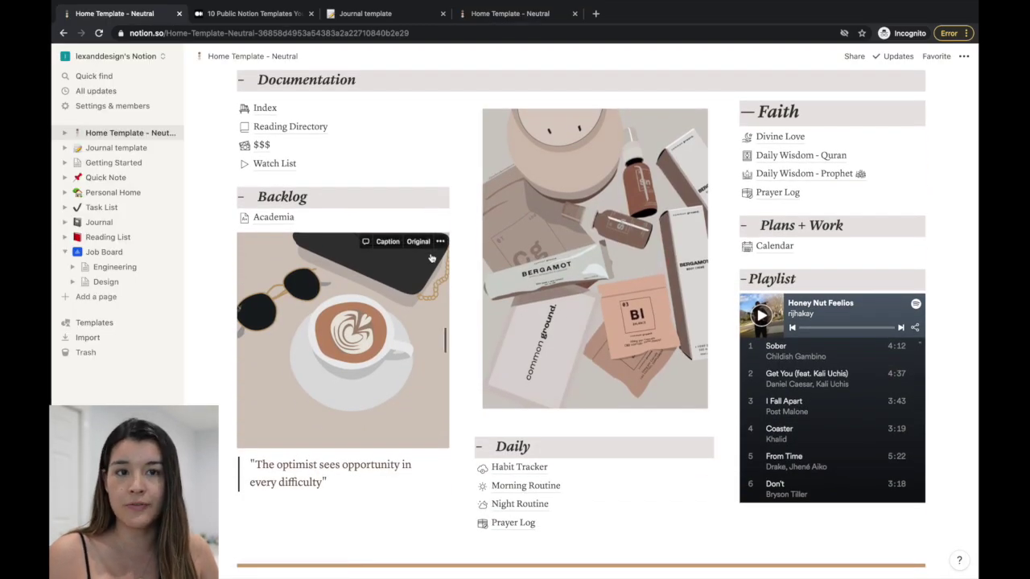
Switch to the personal dashboard and examine its cover options: the gallery images, image upload and link
{"action": "key", "text": "ctrl+Left"}
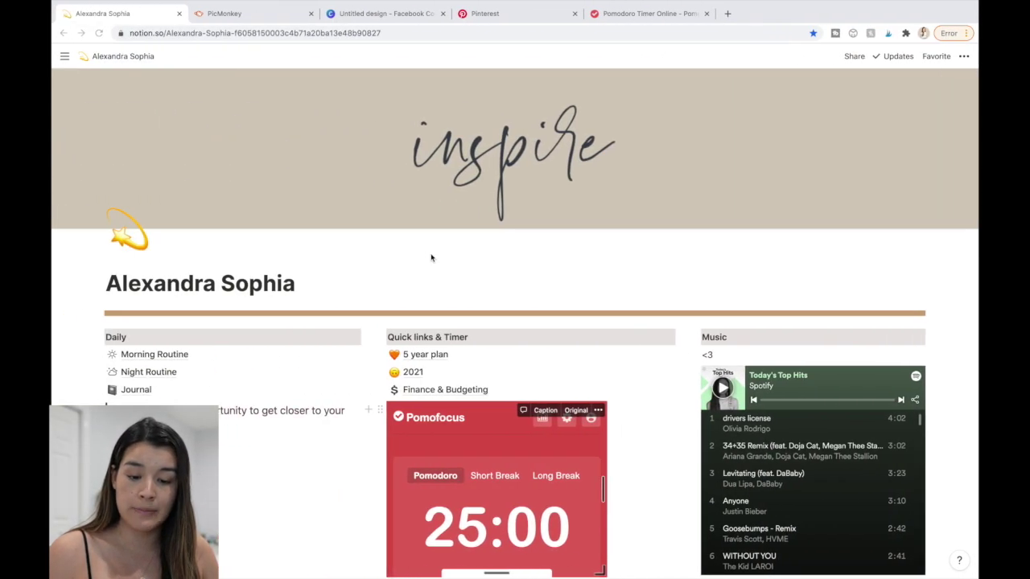
{"action": "mouse_move", "coordinate": [441, 212]}
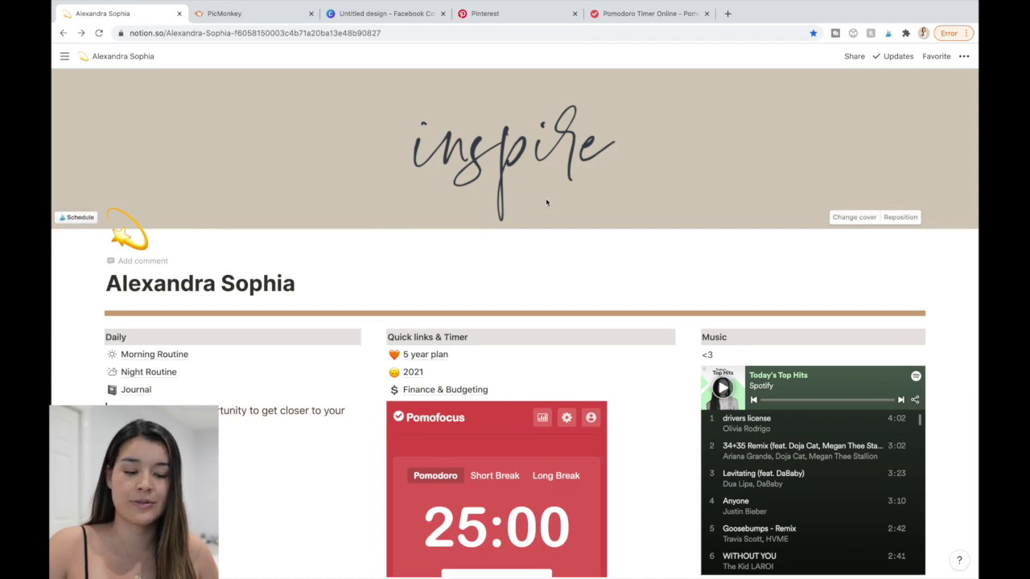
{"action": "left_click", "coordinate": [854, 217]}
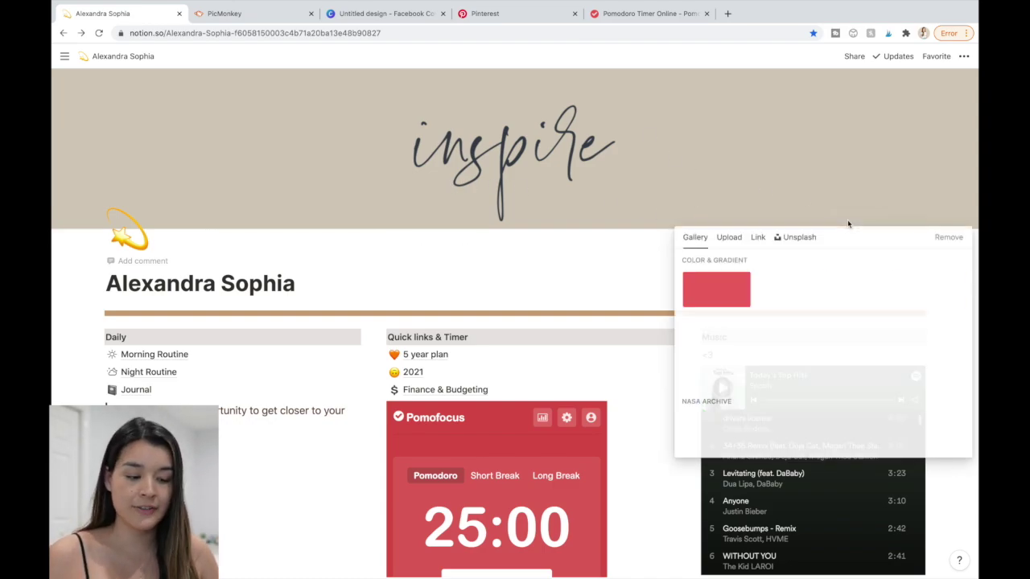
{"action": "scroll", "coordinate": [798, 384], "scroll_direction": "down", "scroll_amount": 10}
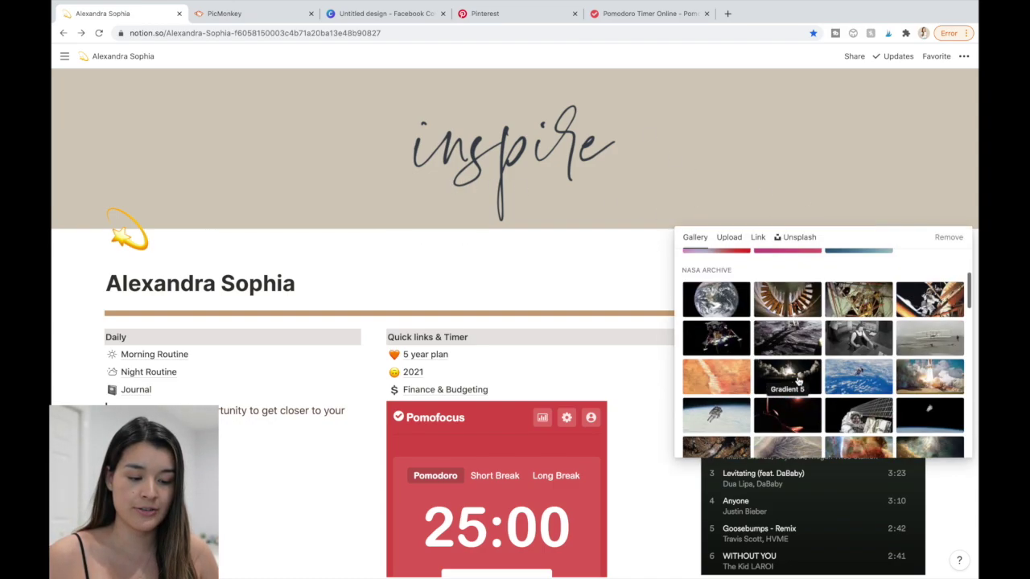
{"action": "scroll", "coordinate": [799, 381], "scroll_direction": "down", "scroll_amount": 10}
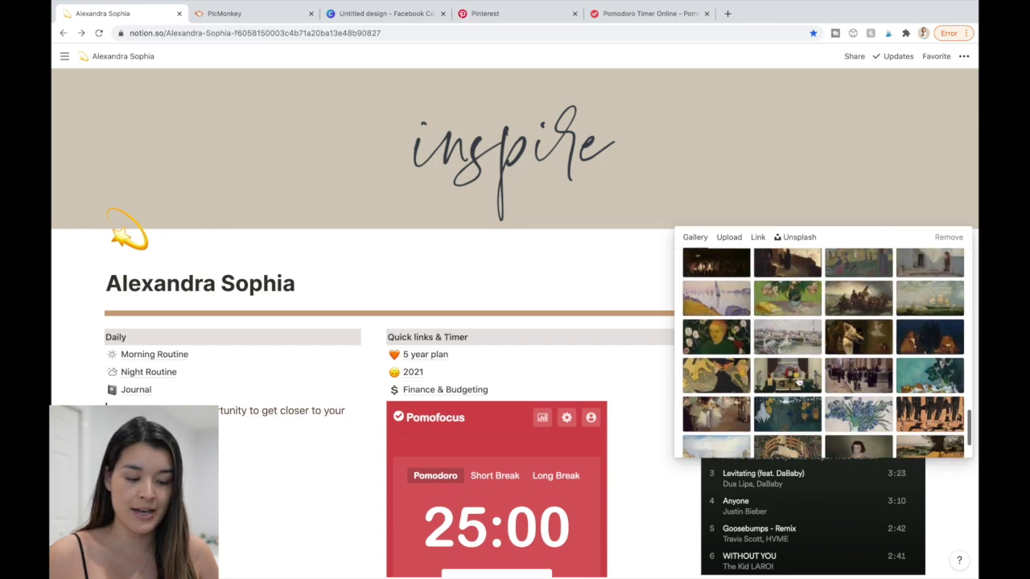
{"action": "scroll", "coordinate": [799, 381], "scroll_direction": "up", "scroll_amount": 20}
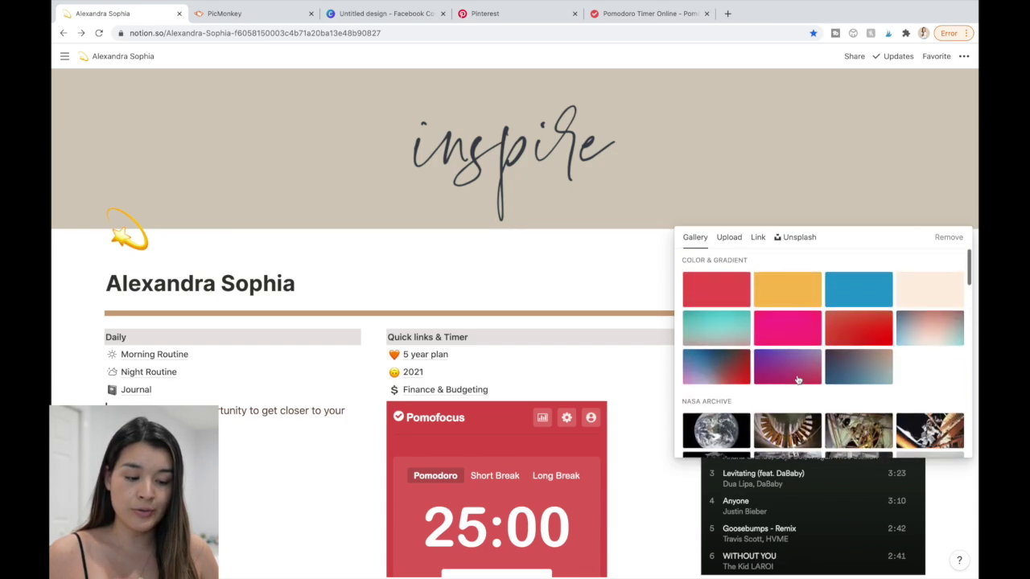
{"action": "left_click", "coordinate": [730, 237]}
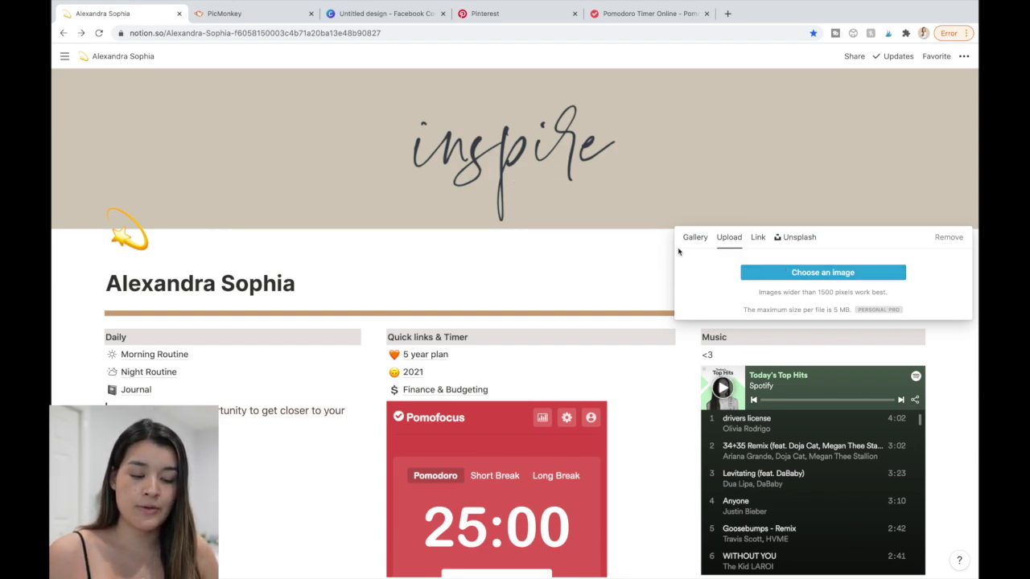
{"action": "left_click", "coordinate": [757, 239]}
{"action": "left_click", "coordinate": [629, 247]}
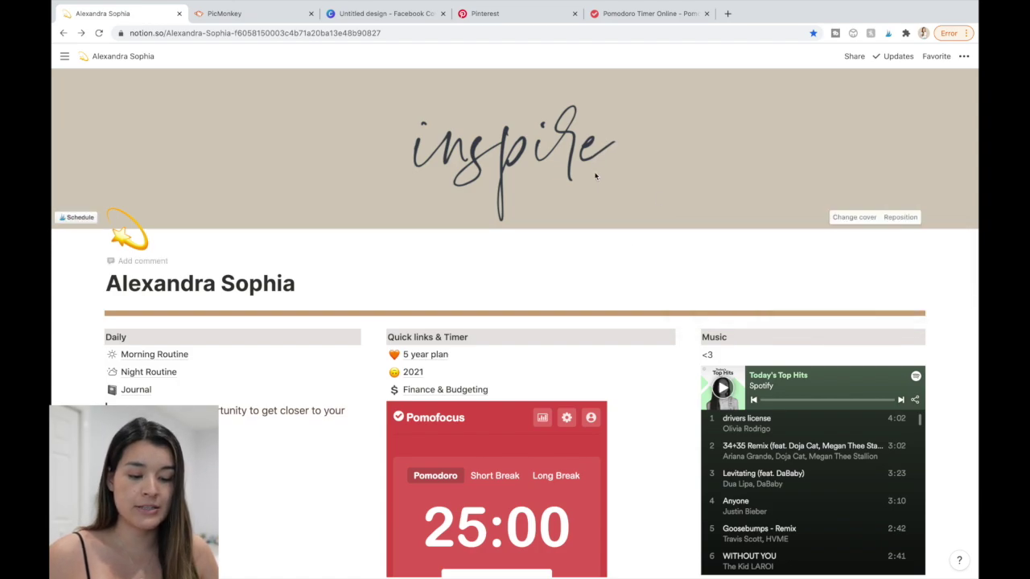
Reposition the dashboard's cover so the "inspire" lettering sits slightly higher, and save the position
{"action": "left_click", "coordinate": [900, 217]}
{"action": "left_click_drag", "start_coordinate": [541, 151], "coordinate": [548, 140]}
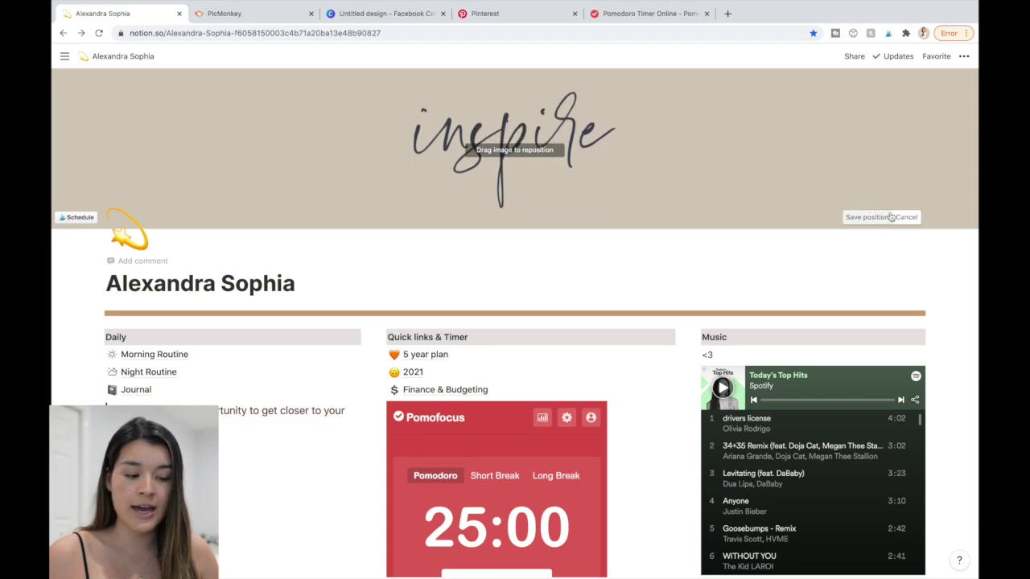
{"action": "left_click", "coordinate": [867, 218]}
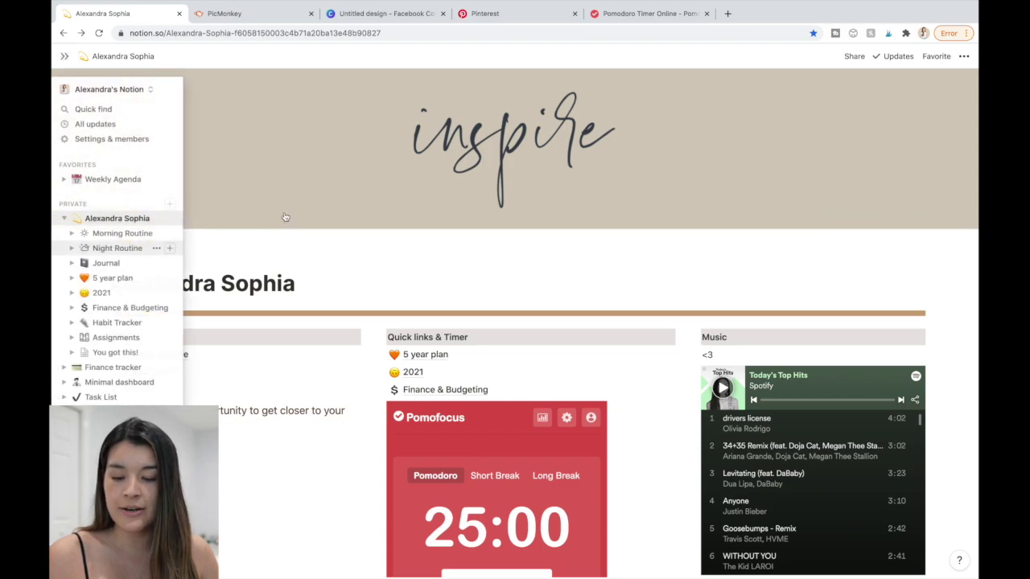
Try the avocado and orange heart emojis as the dashboard's page icon, and settle on the yellow heart
{"action": "left_click", "coordinate": [129, 243]}
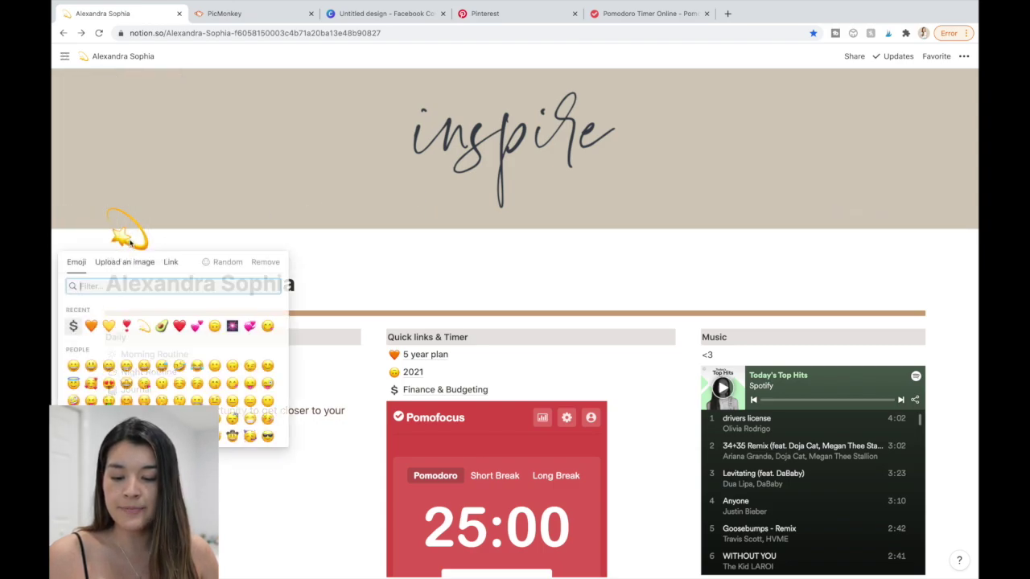
{"action": "left_click", "coordinate": [164, 325]}
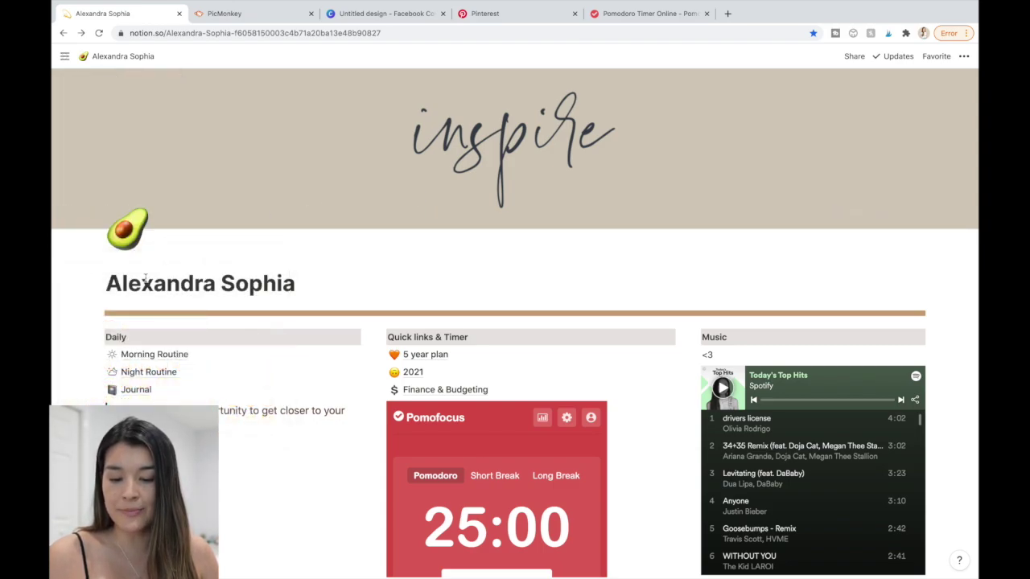
{"action": "left_click", "coordinate": [133, 245]}
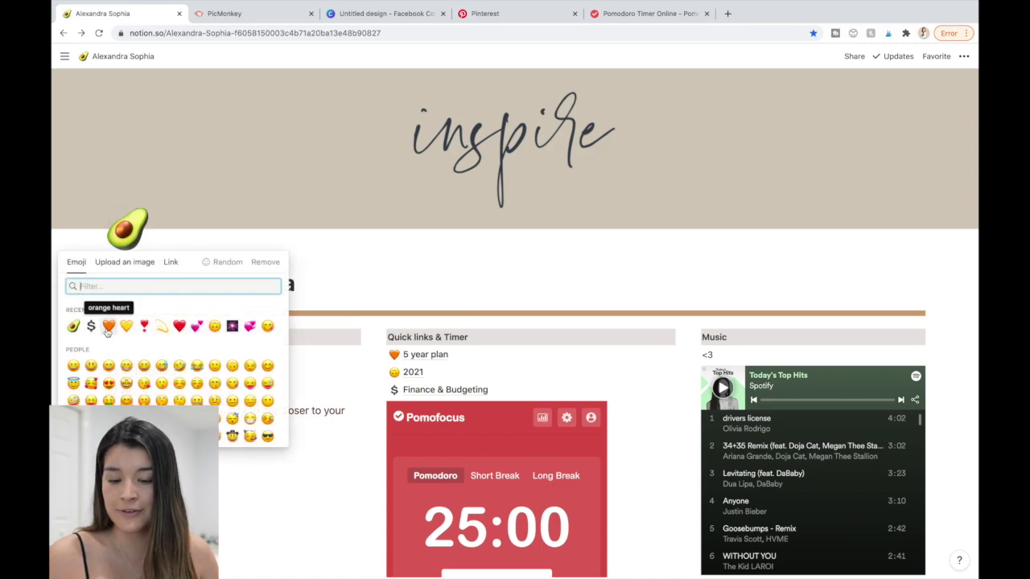
{"action": "left_click", "coordinate": [109, 325]}
{"action": "left_click", "coordinate": [133, 238]}
{"action": "left_click", "coordinate": [129, 325]}
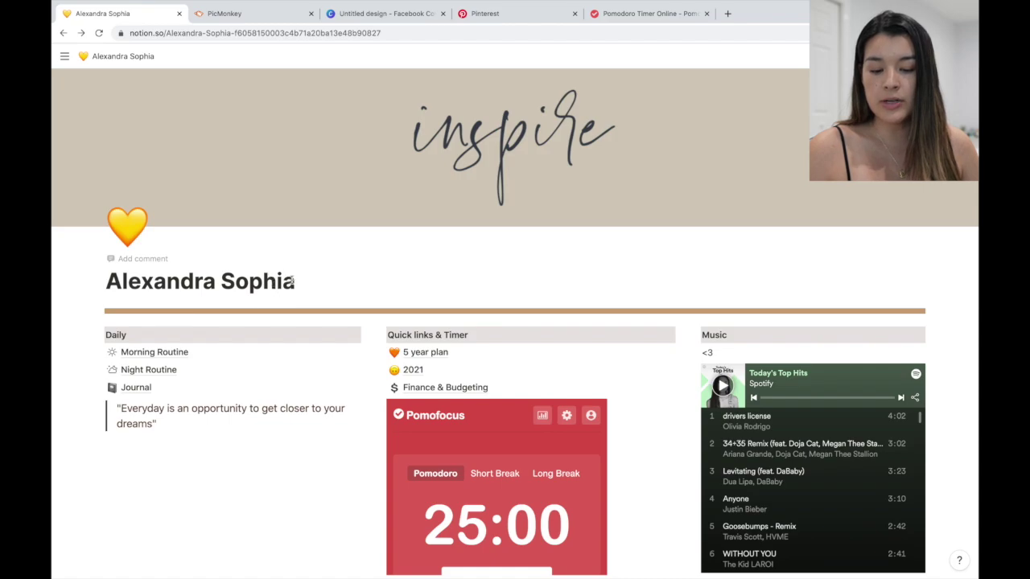
Clear the dashboard's page title and add an empty line beneath it
{"action": "left_click_drag", "start_coordinate": [296, 281], "coordinate": [105, 279]}
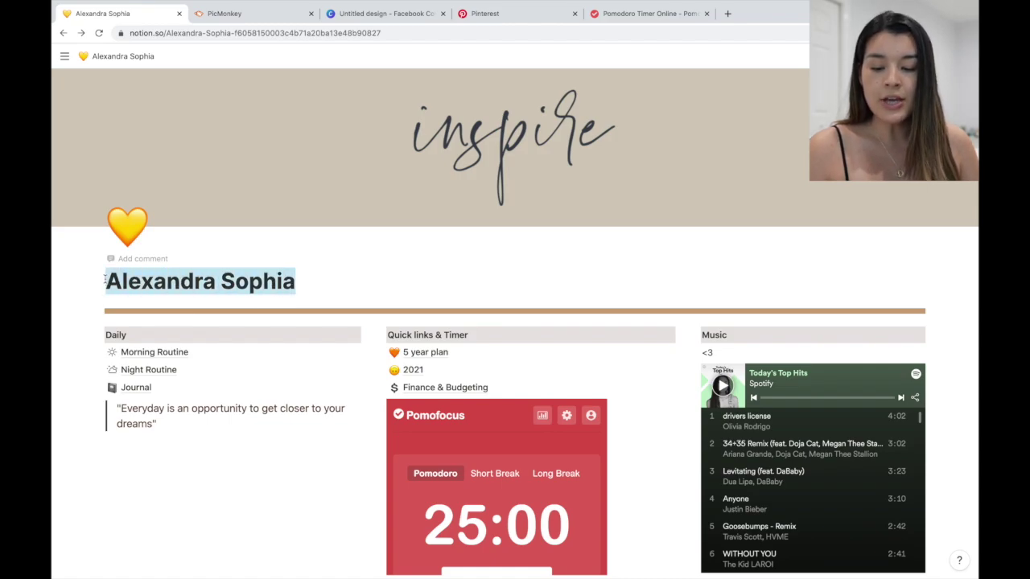
{"action": "key", "text": "BackSpace"}
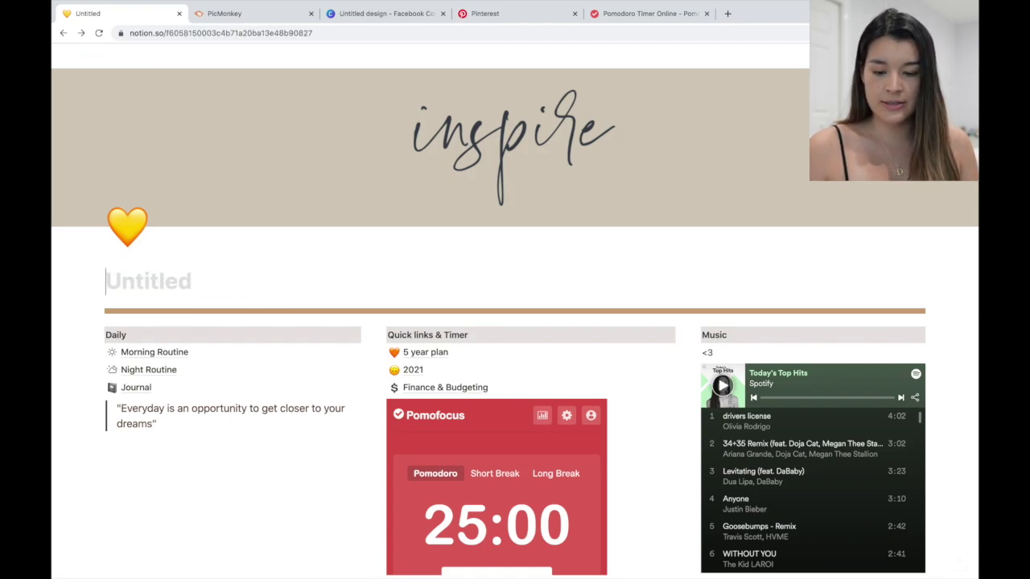
{"action": "key", "text": "Return"}
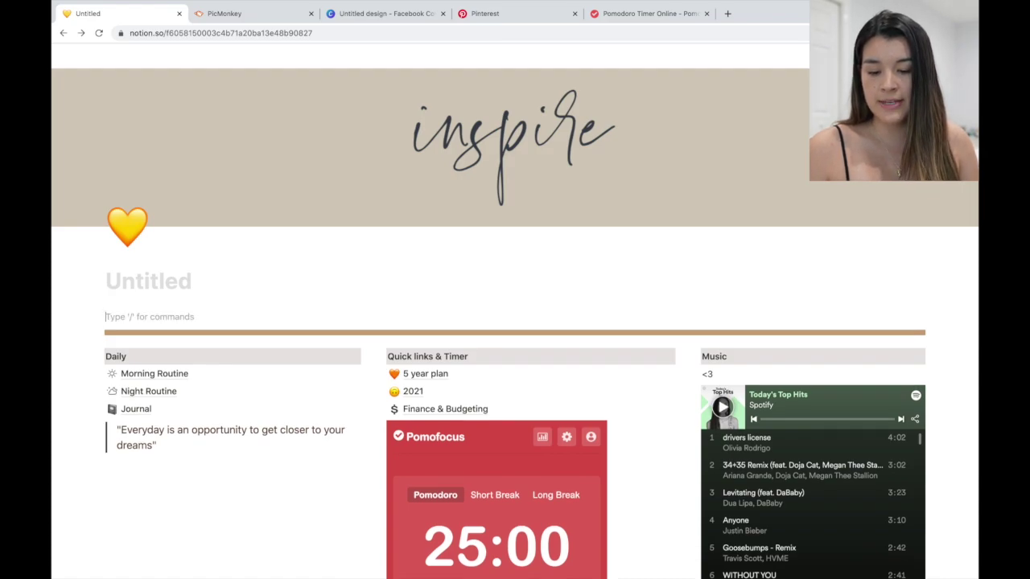
Browse the basic block types, insert a text block reading "asdfa" beneath the title, and erase its text
{"action": "type", "text": "/"}
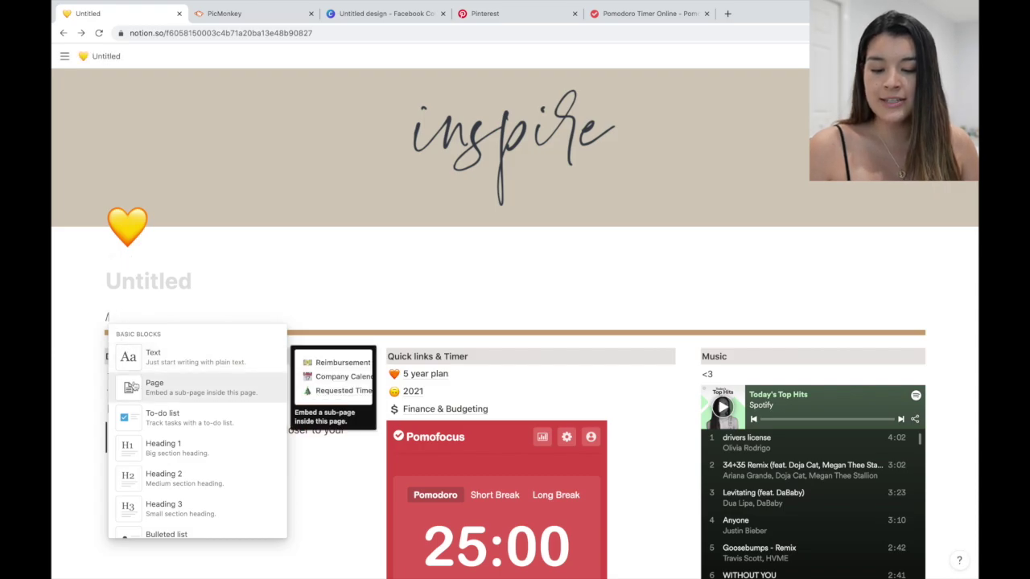
{"action": "scroll", "coordinate": [143, 410], "scroll_direction": "down", "scroll_amount": 5}
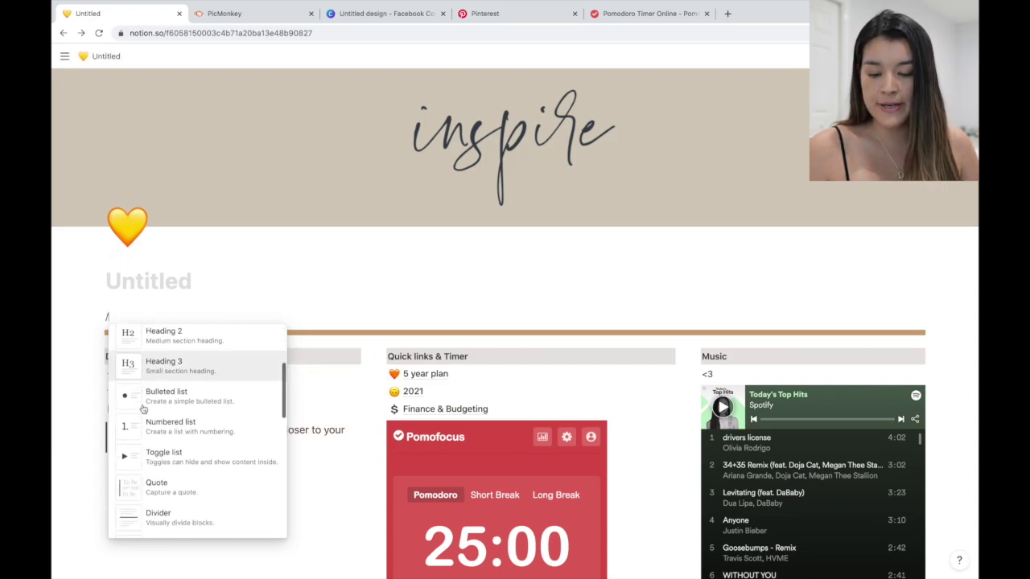
{"action": "scroll", "coordinate": [143, 411], "scroll_direction": "down", "scroll_amount": 3}
{"action": "scroll", "coordinate": [143, 411], "scroll_direction": "up", "scroll_amount": 8}
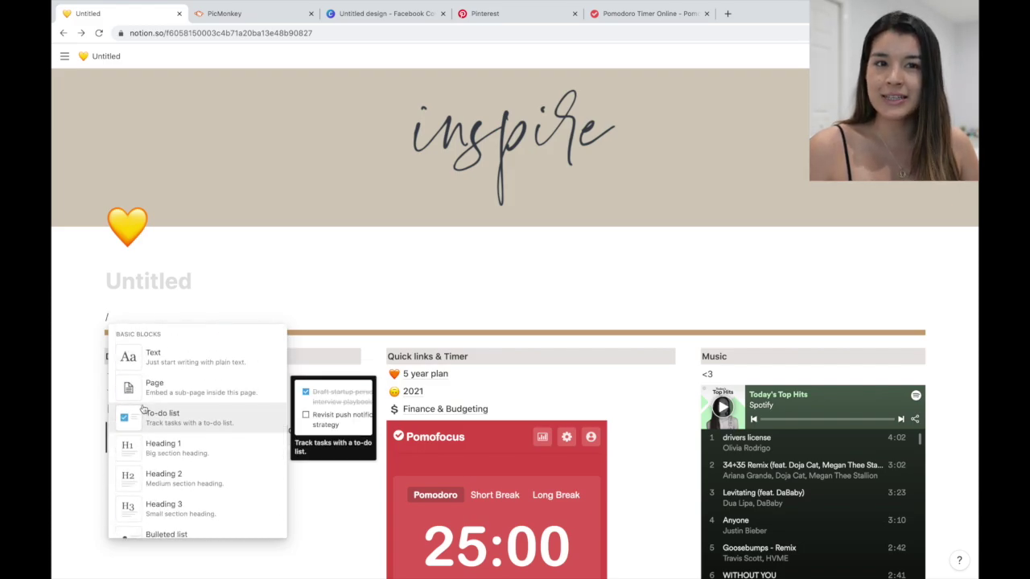
{"action": "left_click", "coordinate": [165, 359]}
{"action": "type", "text": "asdfa"}
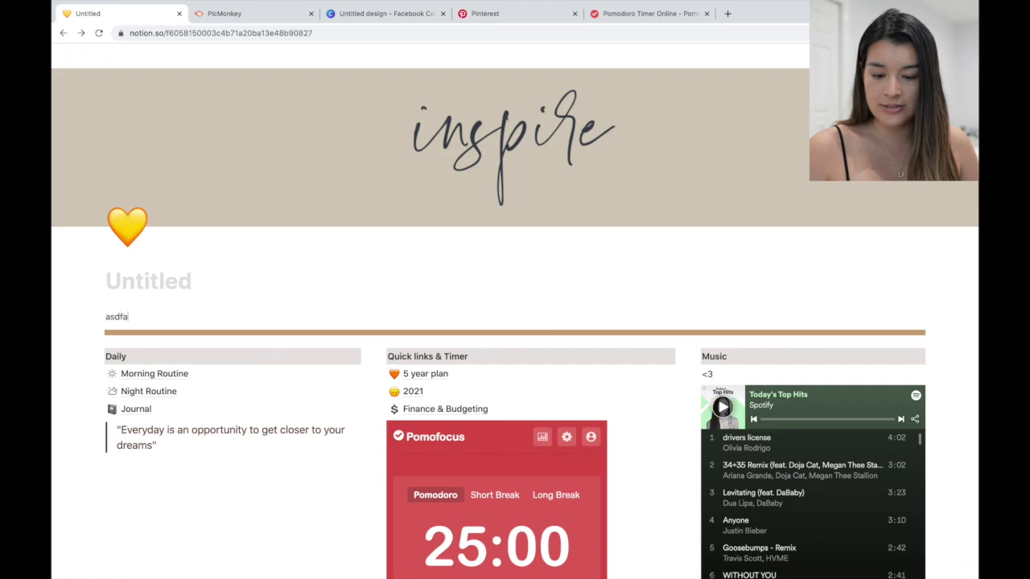
{"action": "key", "text": "BackSpace"}
Insert a to-do list block reading "to do" beneath the title and check it off
{"action": "type", "text": "/"}
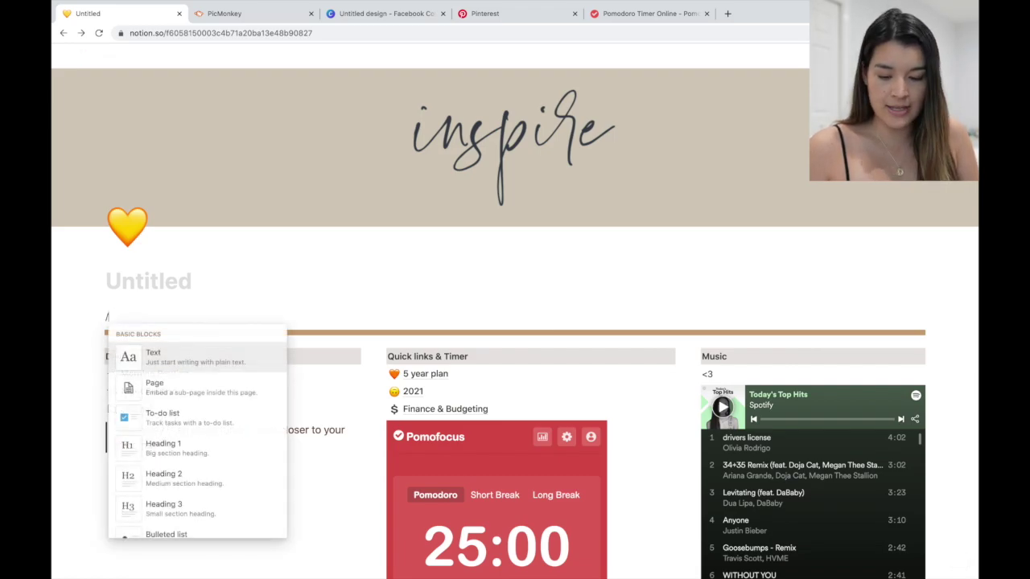
{"action": "left_click", "coordinate": [214, 420]}
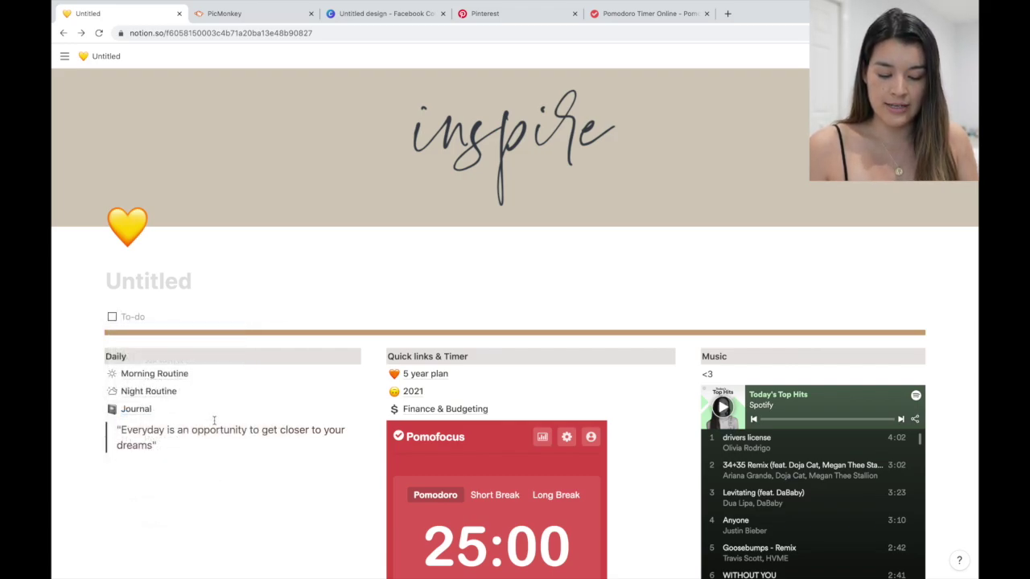
{"action": "type", "text": "to do"}
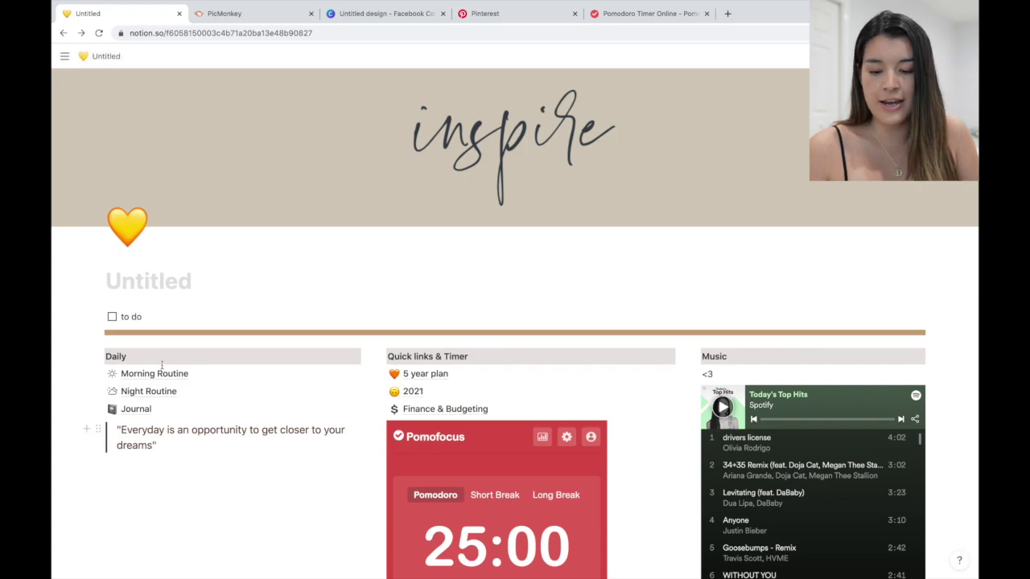
{"action": "left_click", "coordinate": [112, 317]}
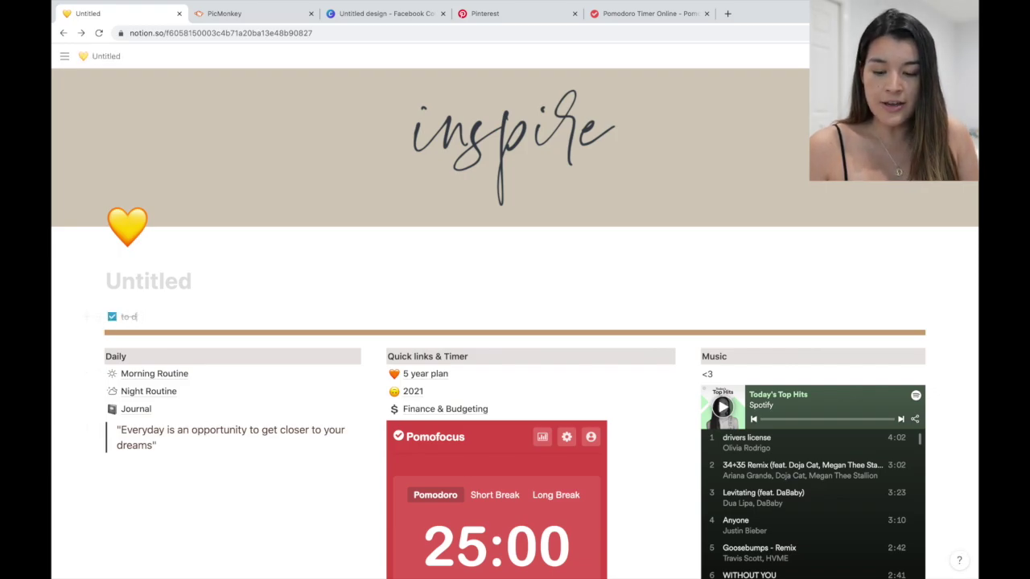
Delete the to-do block and add a fresh empty line beneath the page title
{"action": "left_click", "coordinate": [101, 319]}
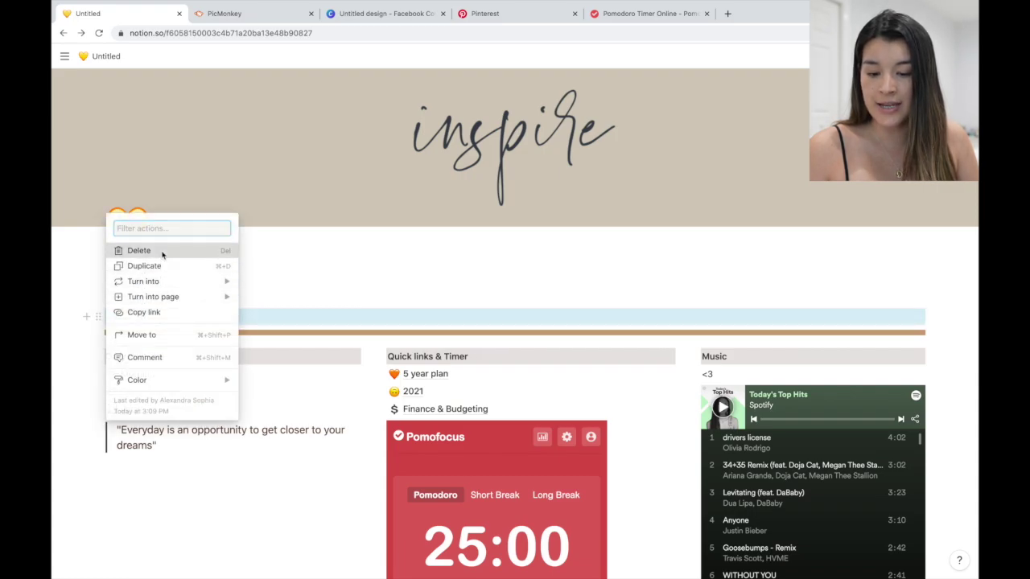
{"action": "left_click", "coordinate": [153, 251]}
{"action": "left_click", "coordinate": [231, 283]}
{"action": "key", "text": "Return"}
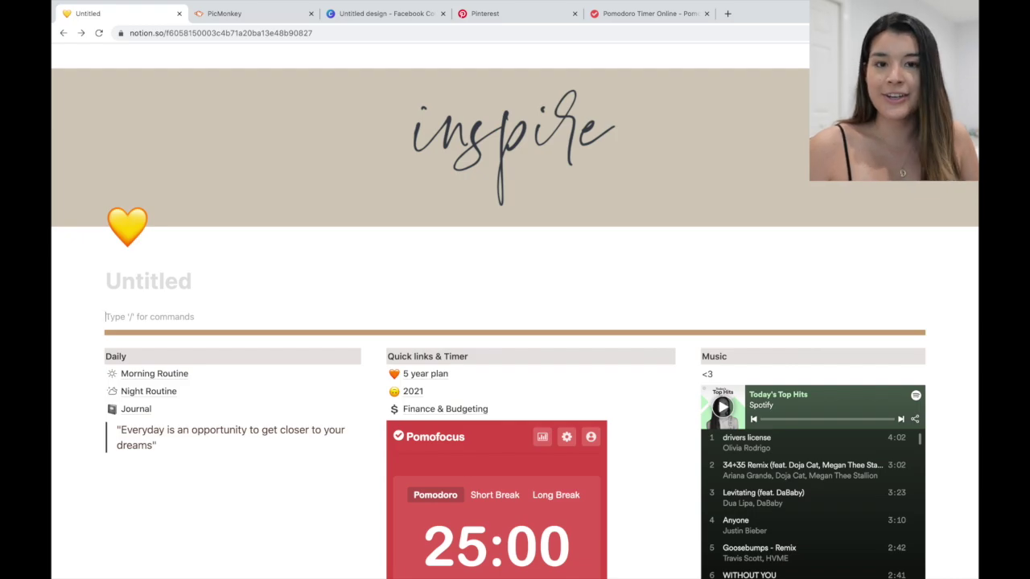
Insert a Heading 1 block beneath the page title, enter sample text in it, and erase that text
{"action": "type", "text": "/"}
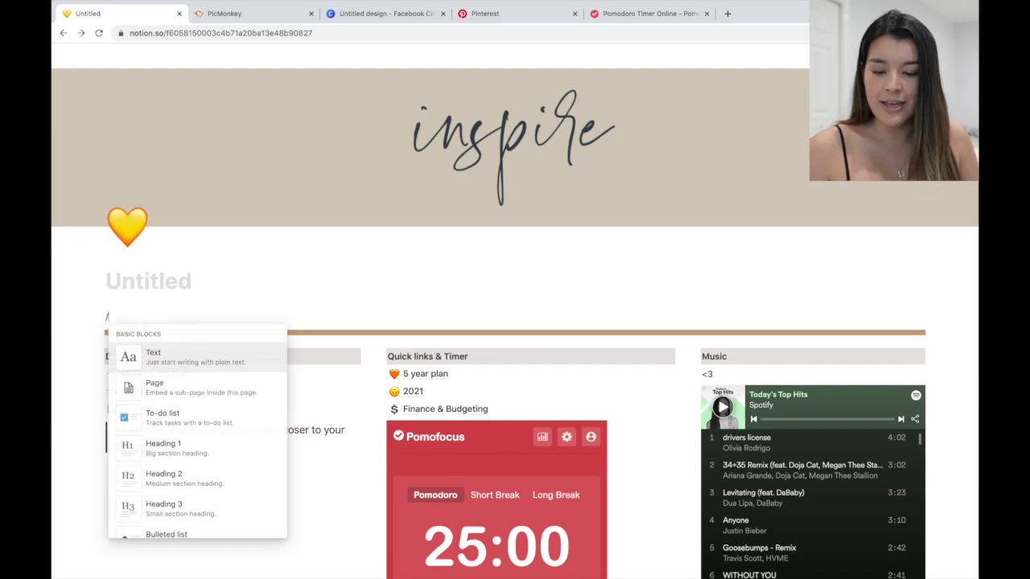
{"action": "scroll", "coordinate": [234, 400], "scroll_direction": "down", "scroll_amount": 1}
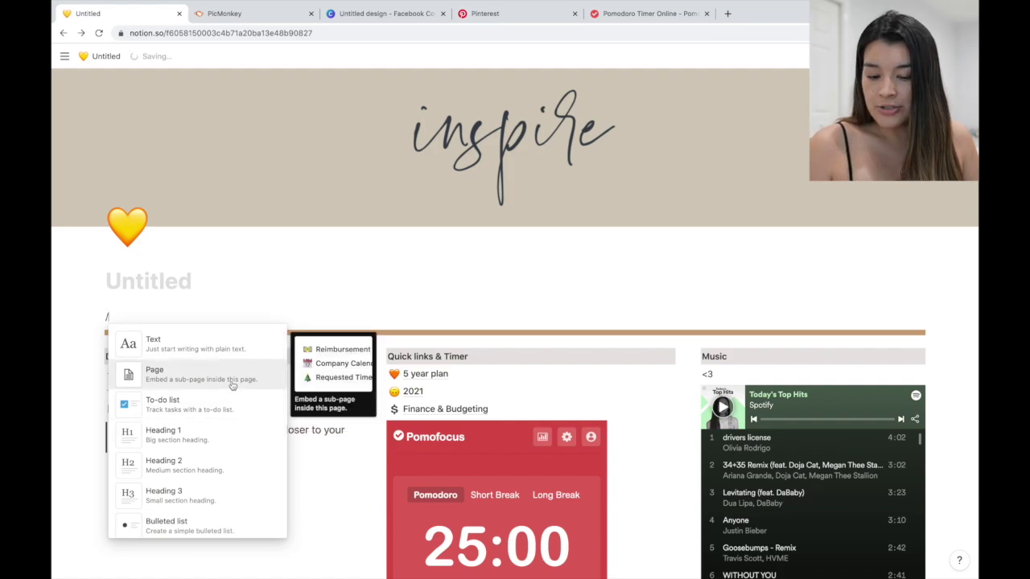
{"action": "scroll", "coordinate": [232, 386], "scroll_direction": "down", "scroll_amount": 1}
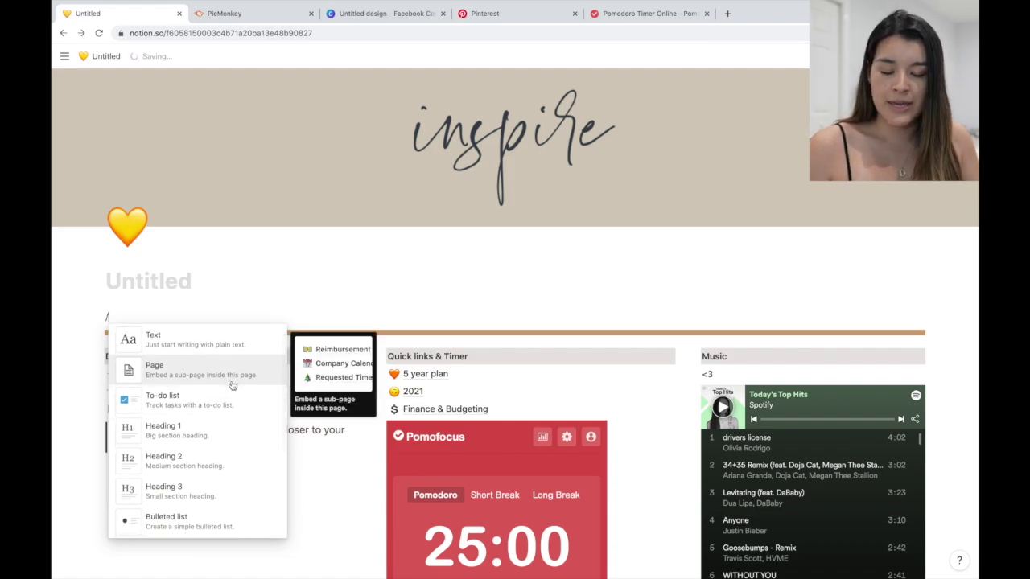
{"action": "scroll", "coordinate": [233, 386], "scroll_direction": "down", "scroll_amount": 2}
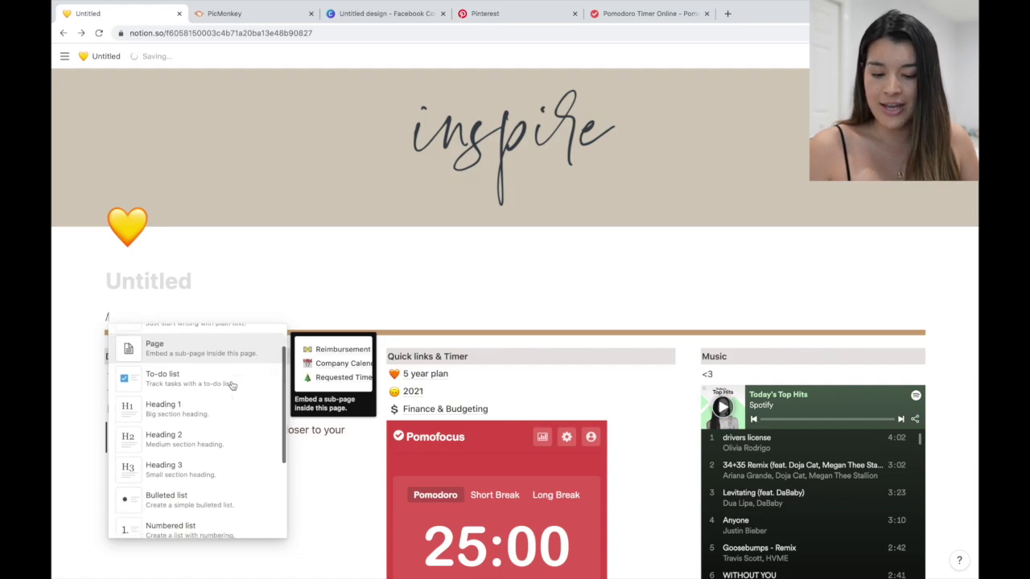
{"action": "left_click", "coordinate": [213, 415]}
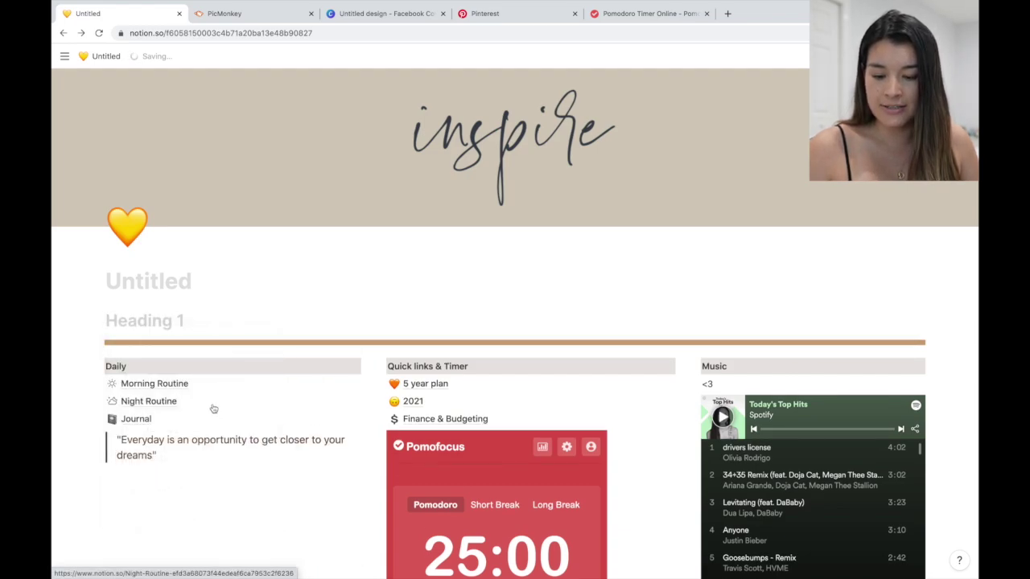
{"action": "type", "text": "asdff\\"}
{"action": "key", "text": "BackSpace"}
{"action": "key", "text": "BackSpace"}
{"action": "key", "text": "BackSpace"}
{"action": "key", "text": "BackSpace"}
{"action": "key", "text": "BackSpace"}
{"action": "key", "text": "BackSpace"}
Add a Heading 3 block reading "asdfa" beneath the empty Heading 1 block and erase it back to a plain line
{"action": "type", "text": "/"}
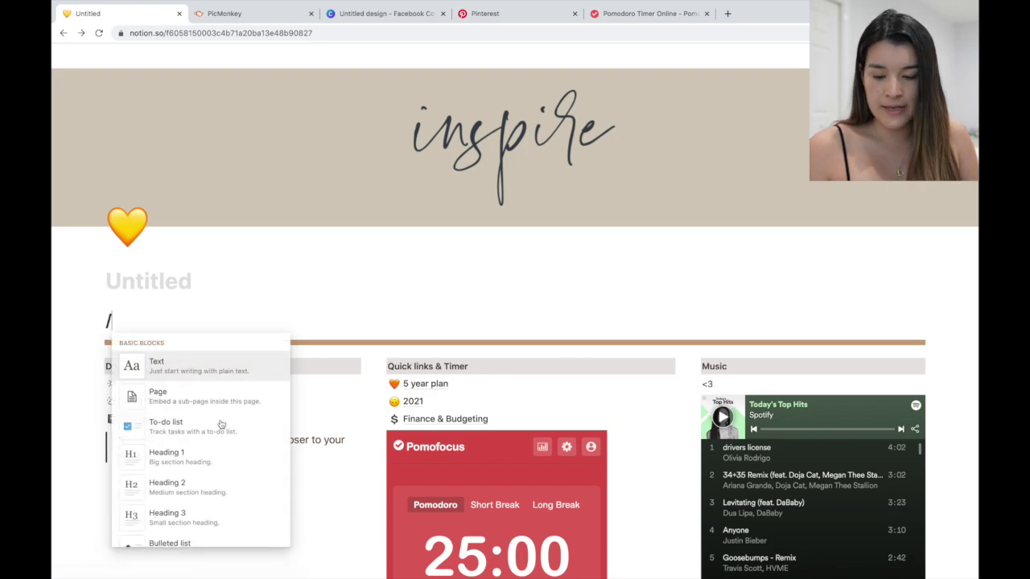
{"action": "scroll", "coordinate": [241, 495], "scroll_direction": "down", "scroll_amount": 1}
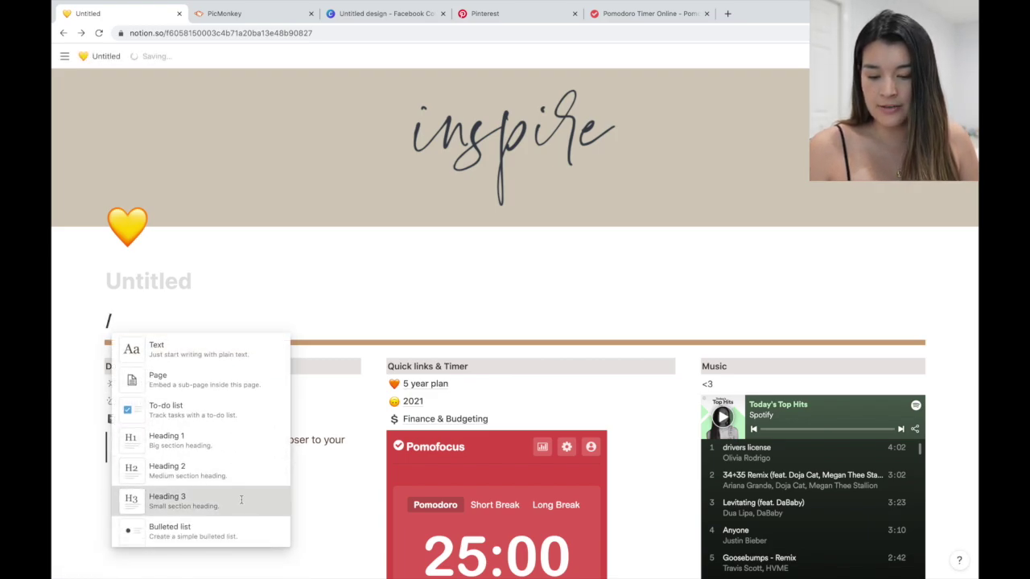
{"action": "left_click", "coordinate": [241, 504]}
{"action": "type", "text": "asdfa"}
{"action": "key", "text": "BackSpace"}
{"action": "key", "text": "BackSpace"}
{"action": "key", "text": "BackSpace"}
{"action": "key", "text": "BackSpace"}
{"action": "key", "text": "BackSpace"}
{"action": "key", "text": "BackSpace"}
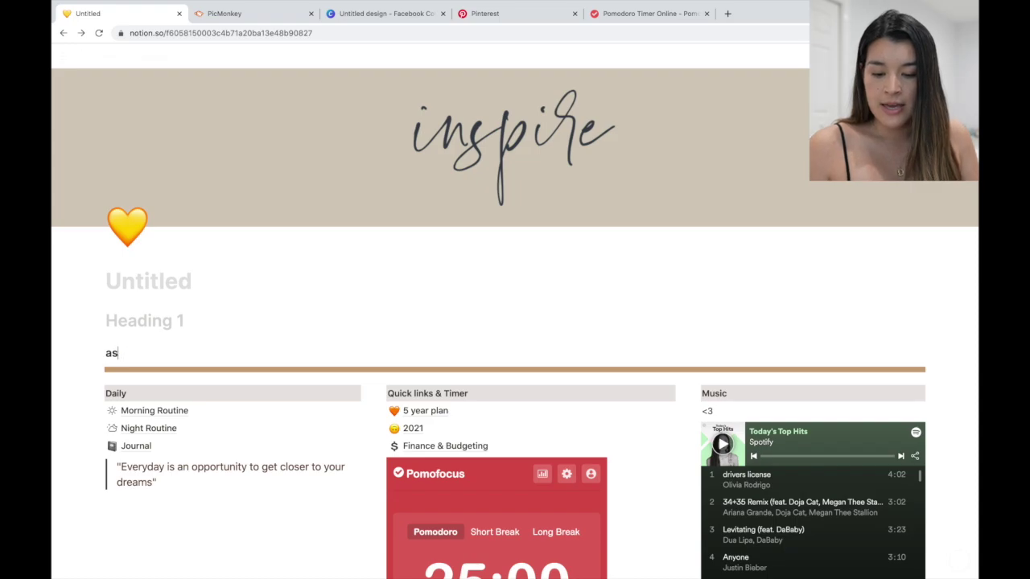
Insert a bulleted list block beneath the empty Heading 1 block and remove its bullet formatting
{"action": "type", "text": "/"}
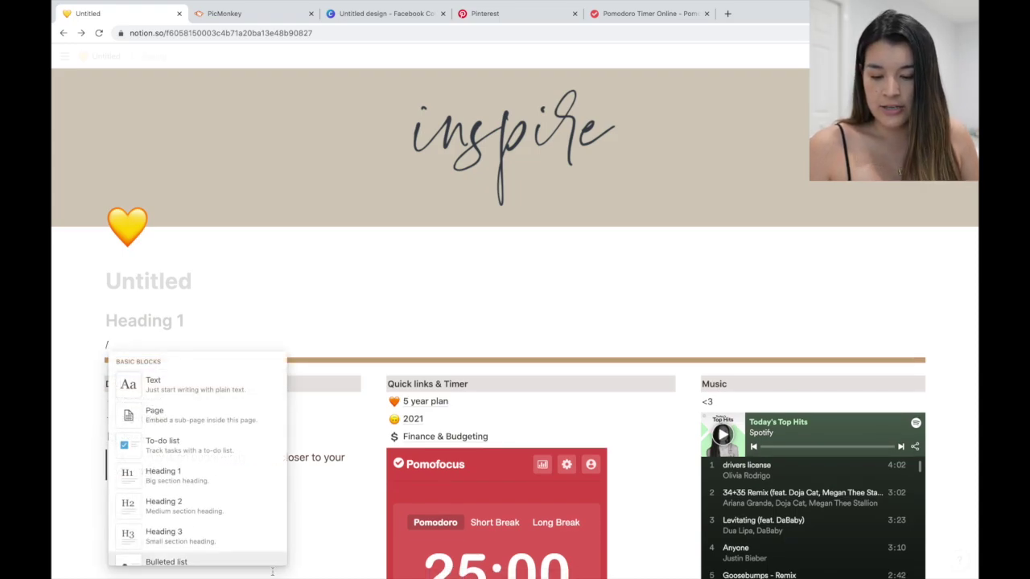
{"action": "scroll", "coordinate": [227, 510], "scroll_direction": "down", "scroll_amount": 2}
{"action": "key", "text": "BackSpace"}
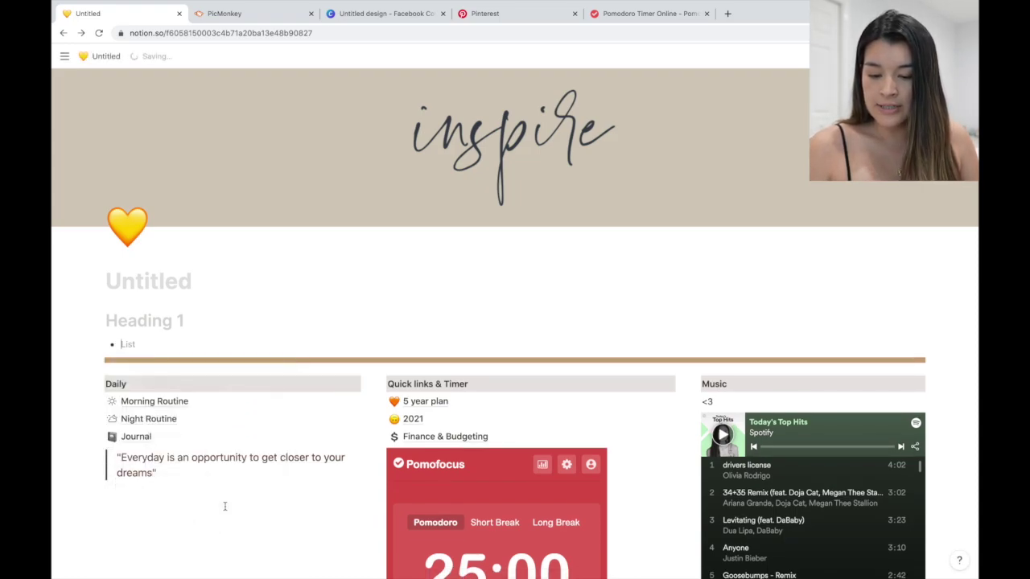
Insert a toggle list block titled "Youtube Ideas" beneath the Heading 1 block
{"action": "type", "text": "/"}
{"action": "scroll", "coordinate": [238, 521], "scroll_direction": "down", "scroll_amount": 3}
{"action": "scroll", "coordinate": [233, 509], "scroll_direction": "down", "scroll_amount": 1}
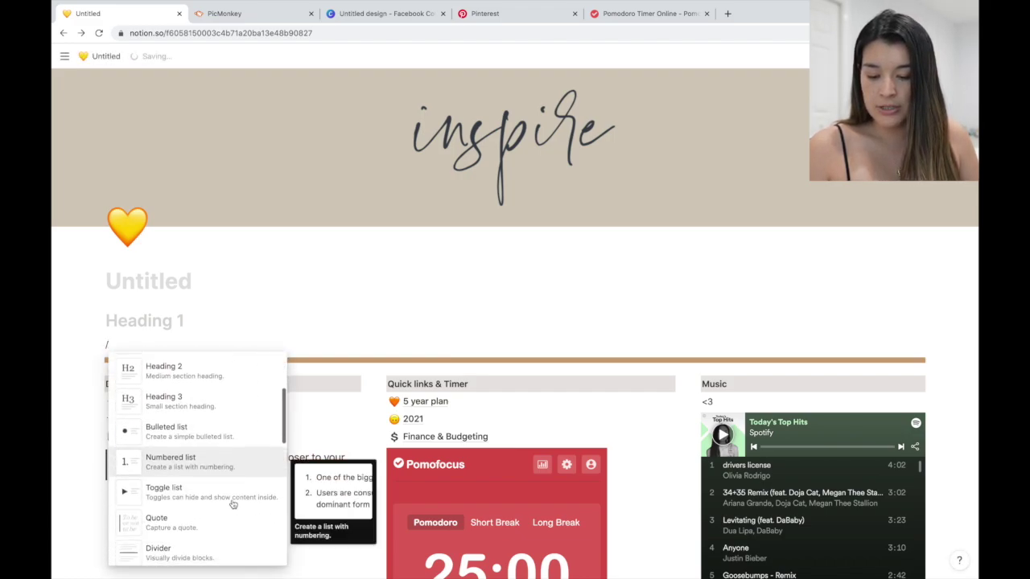
{"action": "left_click", "coordinate": [224, 493]}
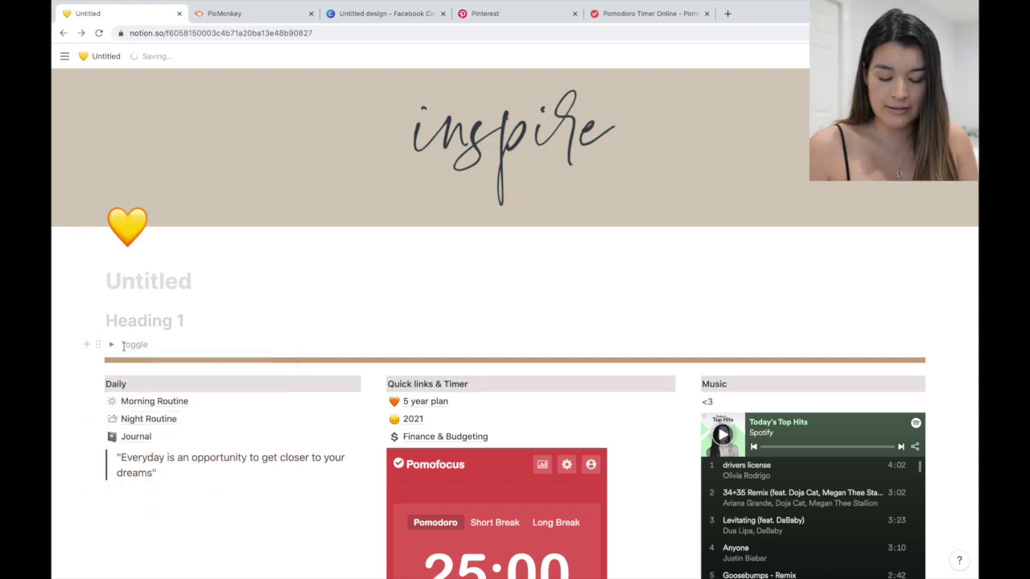
{"action": "type", "text": "Youtube"}
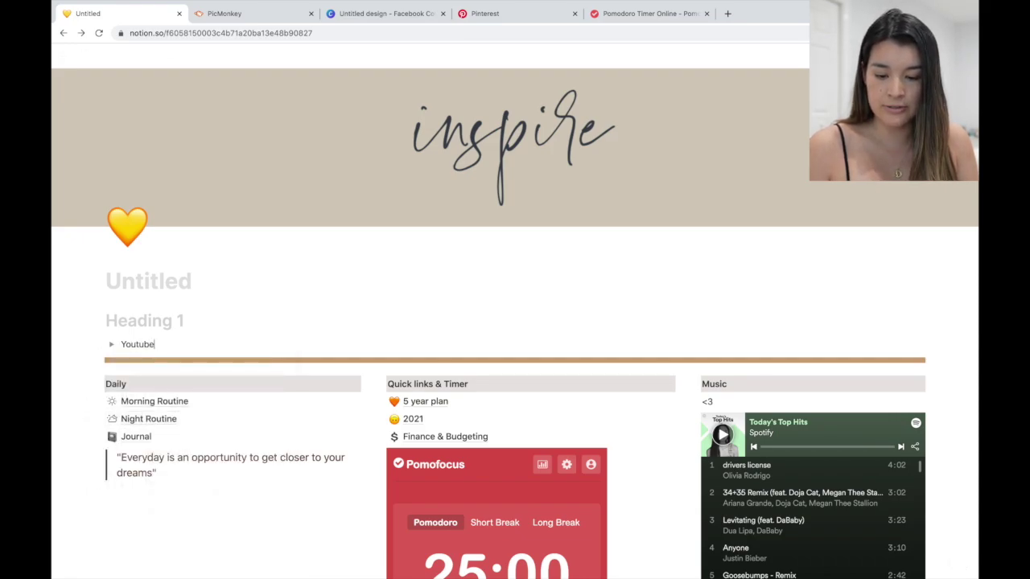
{"action": "type", "text": " Ideas"}
Expand the Youtube Ideas toggle, start an empty line inside it, and browse the block types that can be nested there
{"action": "left_click", "coordinate": [112, 345]}
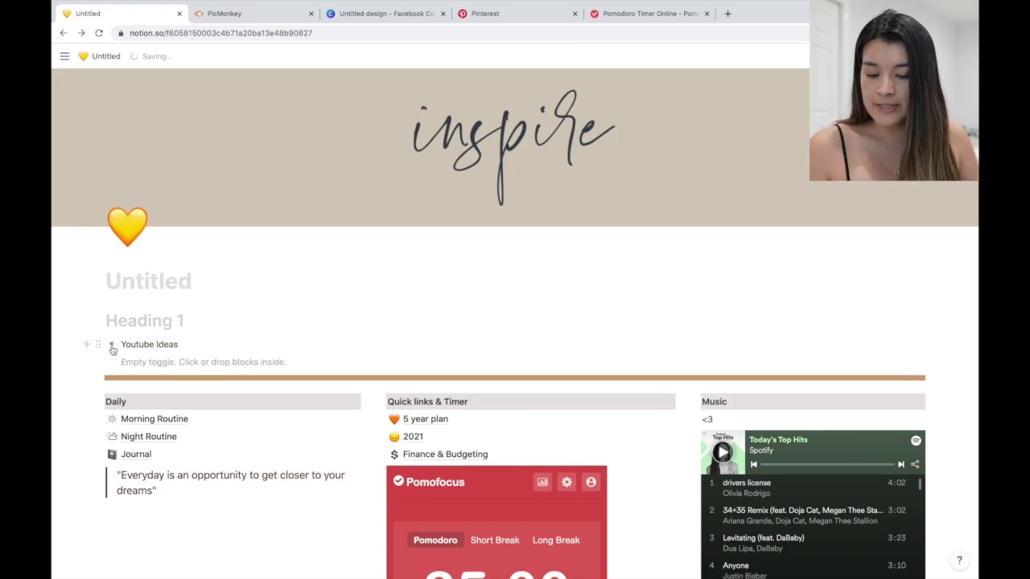
{"action": "left_click", "coordinate": [139, 363]}
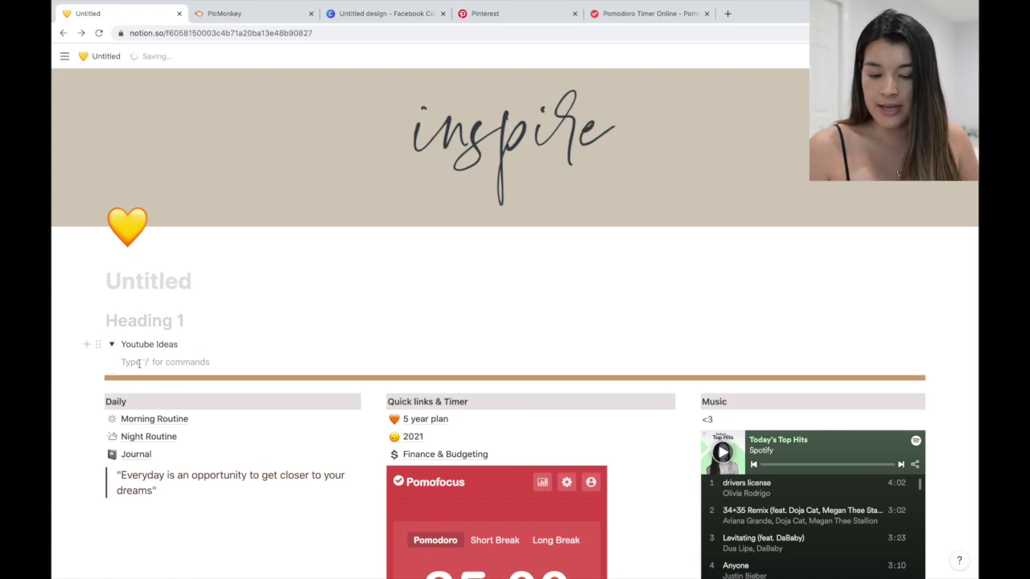
{"action": "type", "text": "/"}
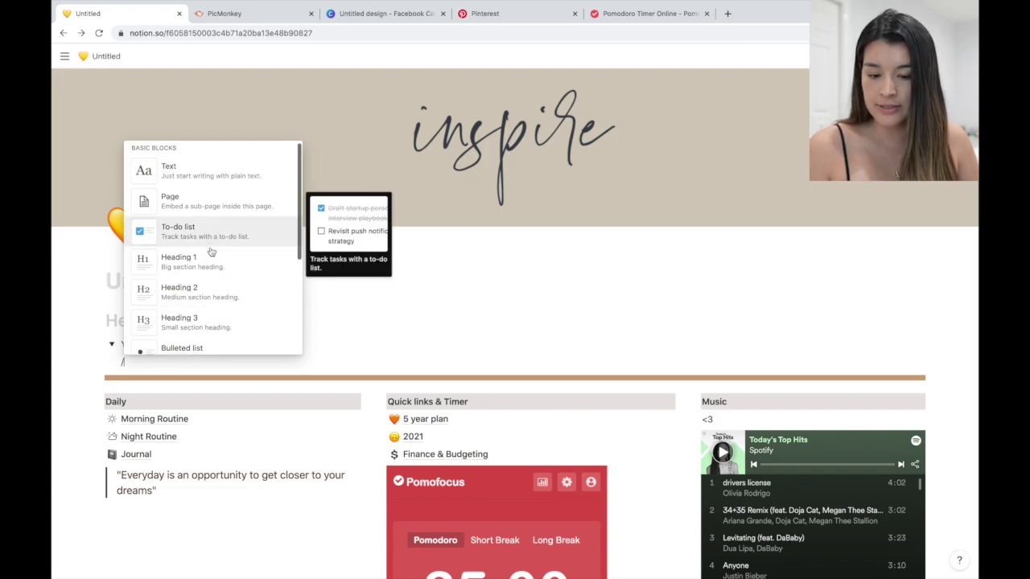
{"action": "scroll", "coordinate": [211, 252], "scroll_direction": "down", "scroll_amount": 2}
{"action": "scroll", "coordinate": [217, 258], "scroll_direction": "down", "scroll_amount": 4}
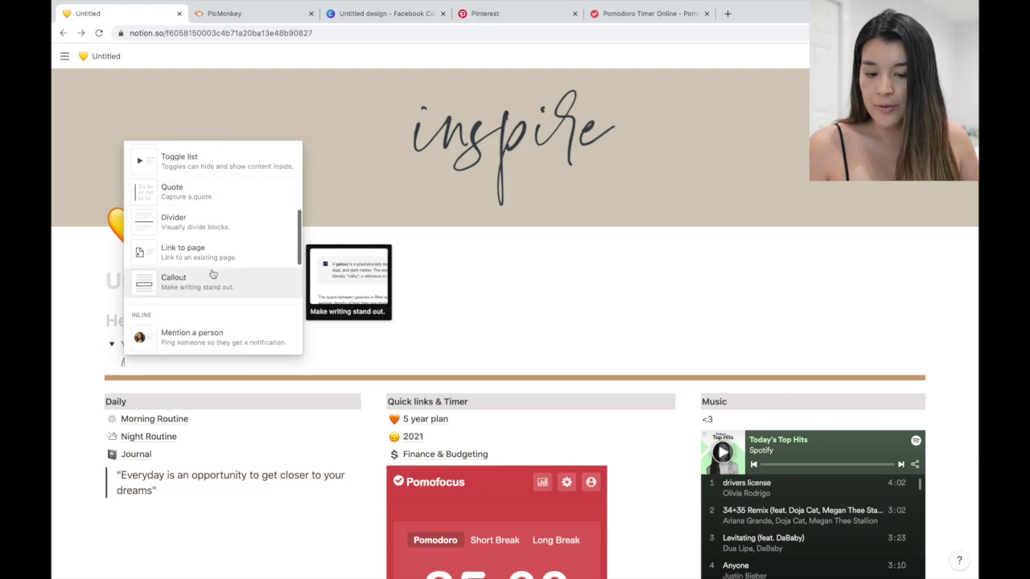
{"action": "scroll", "coordinate": [211, 272], "scroll_direction": "up", "scroll_amount": 6}
{"action": "scroll", "coordinate": [211, 262], "scroll_direction": "down", "scroll_amount": 3}
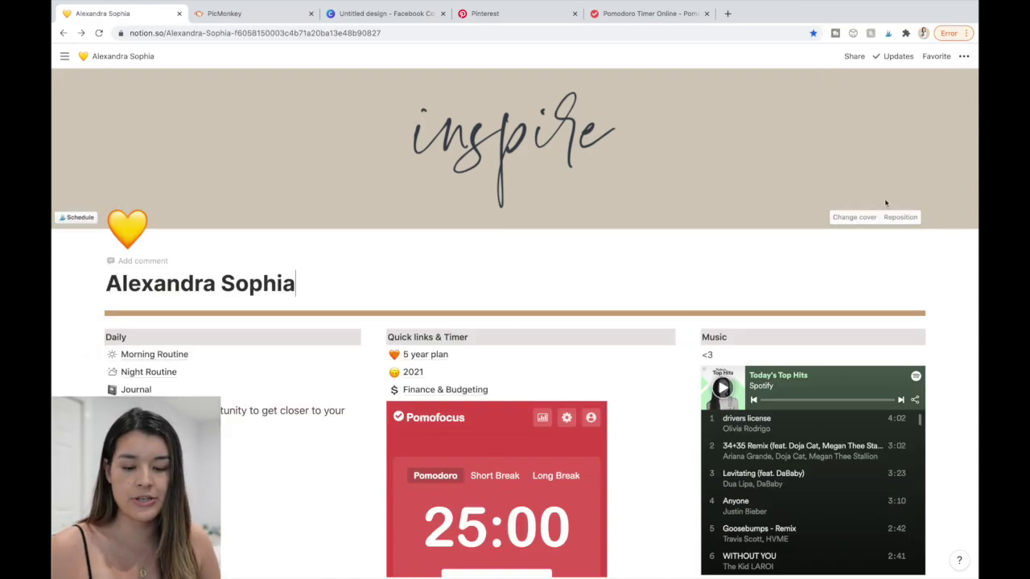
Try the Serif and Mono font styles on the dashboard page and return it to the Default style
{"action": "left_click", "coordinate": [965, 56]}
{"action": "left_click", "coordinate": [905, 103]}
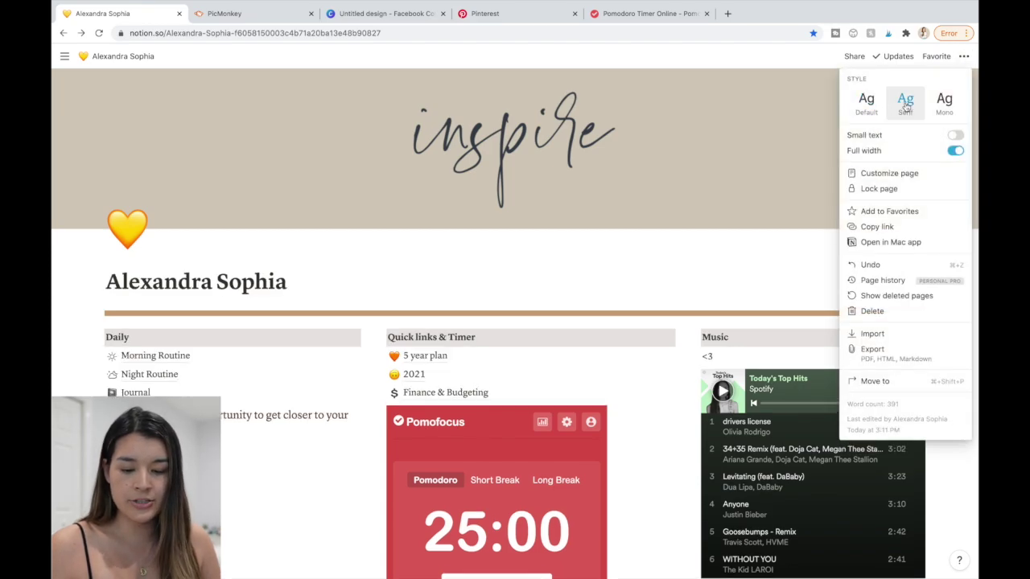
{"action": "left_click", "coordinate": [945, 103]}
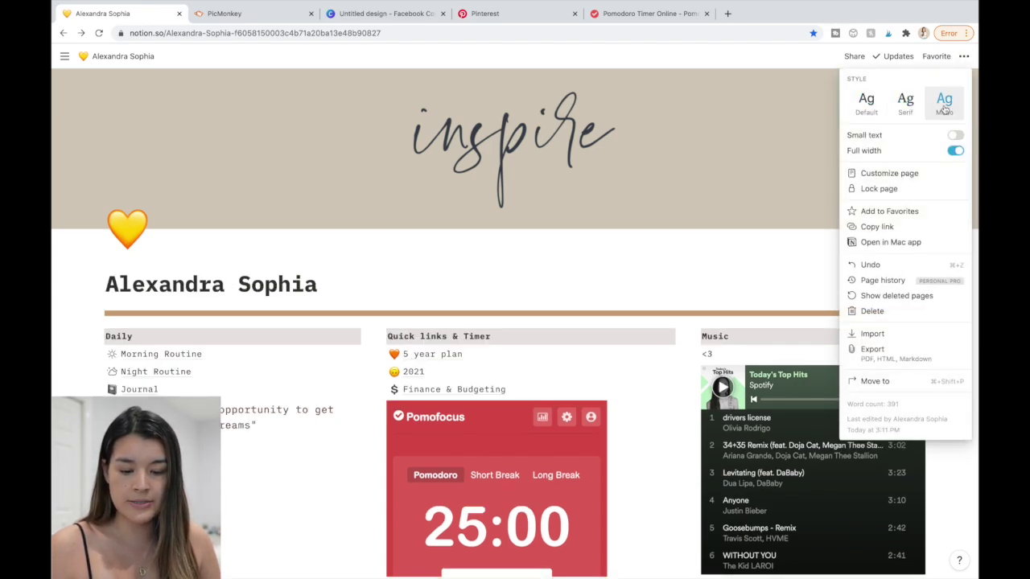
{"action": "left_click", "coordinate": [905, 104]}
{"action": "left_click", "coordinate": [867, 106]}
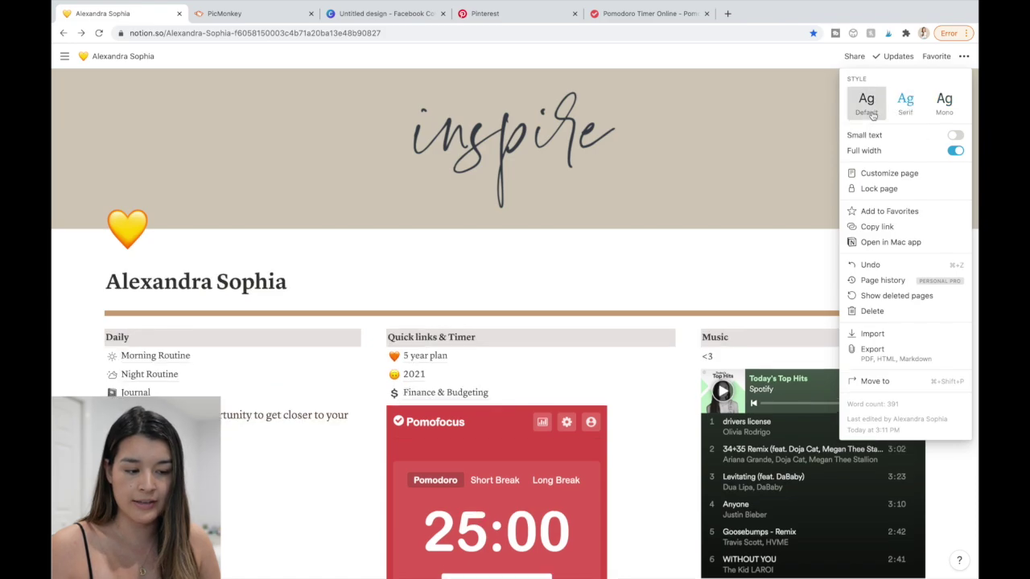
{"action": "left_click", "coordinate": [963, 58]}
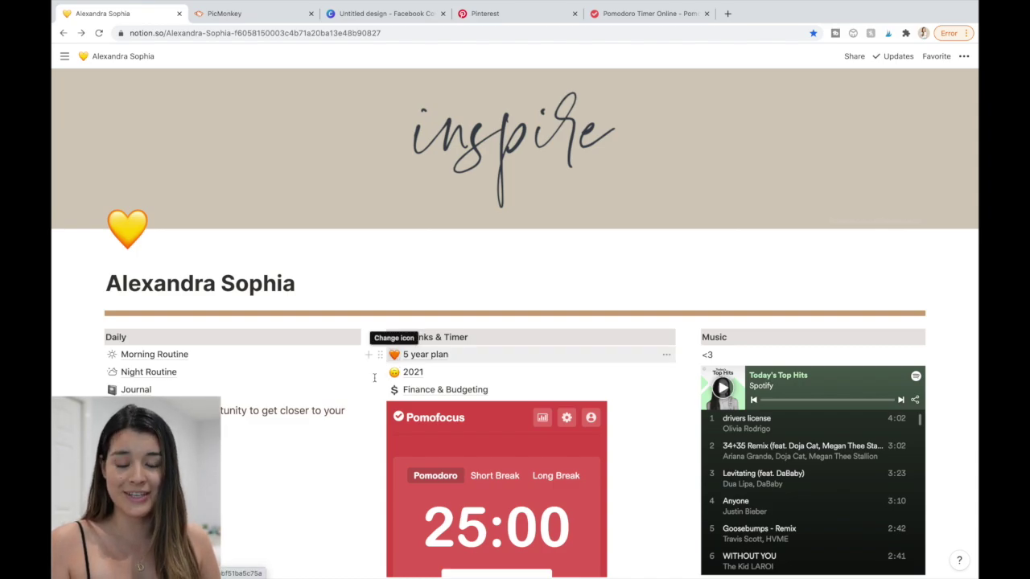
Show the workspace page list and move the Task List page into the dashboard page as its first subpage
{"action": "scroll", "coordinate": [185, 278], "scroll_direction": "down", "scroll_amount": 2}
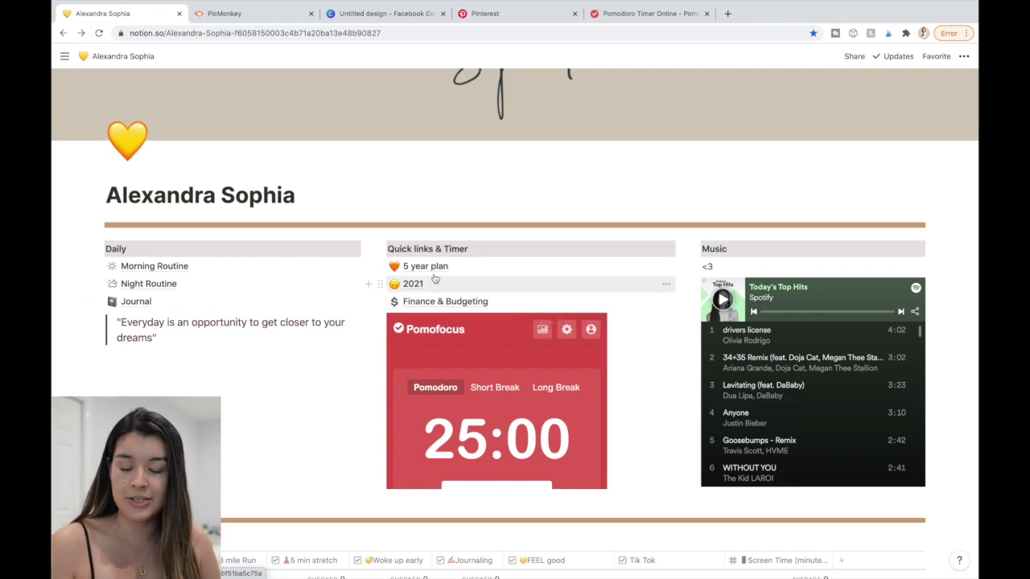
{"action": "left_click", "coordinate": [64, 58]}
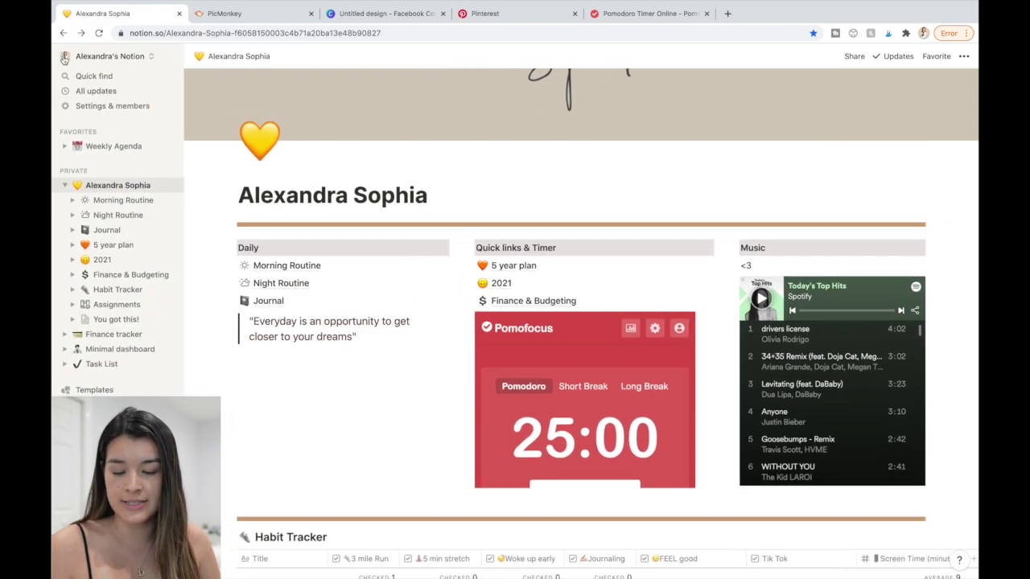
{"action": "left_click", "coordinate": [126, 370]}
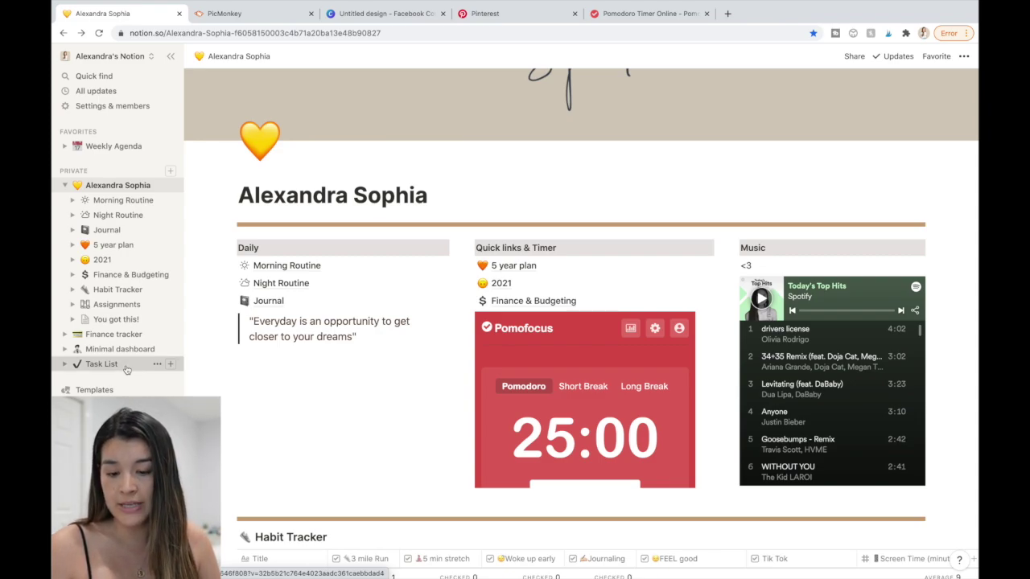
{"action": "left_click_drag", "start_coordinate": [126, 369], "coordinate": [131, 197]}
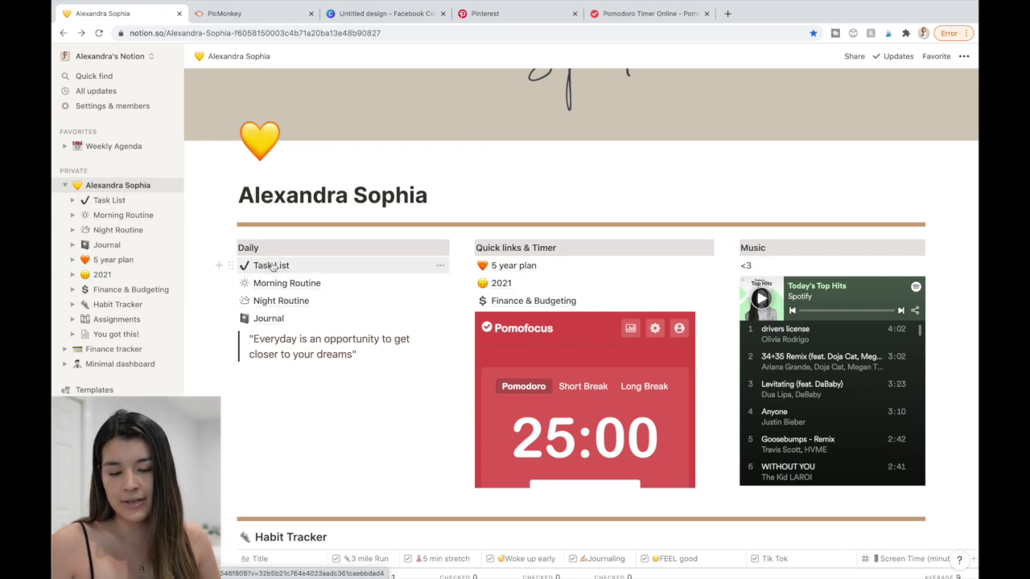
Duplicate the Task List page in the Daily section and start moving the original to another page
{"action": "left_click", "coordinate": [231, 267]}
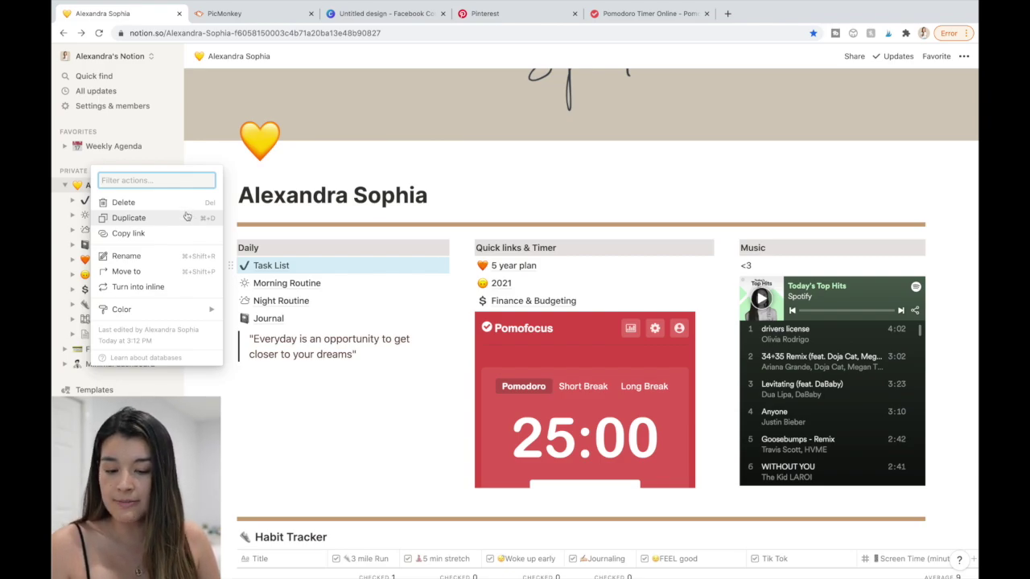
{"action": "left_click", "coordinate": [186, 218]}
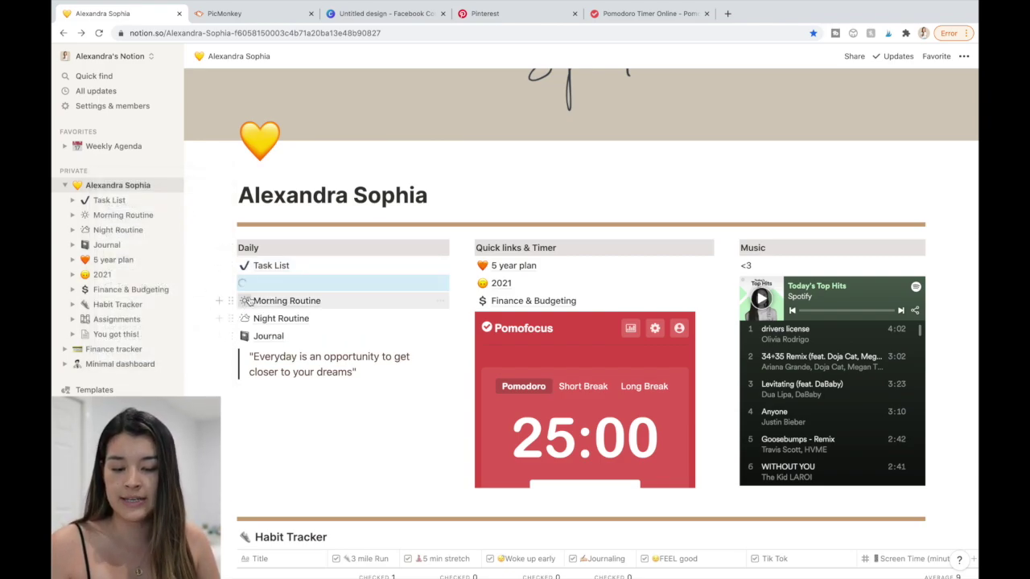
{"action": "left_click", "coordinate": [231, 267]}
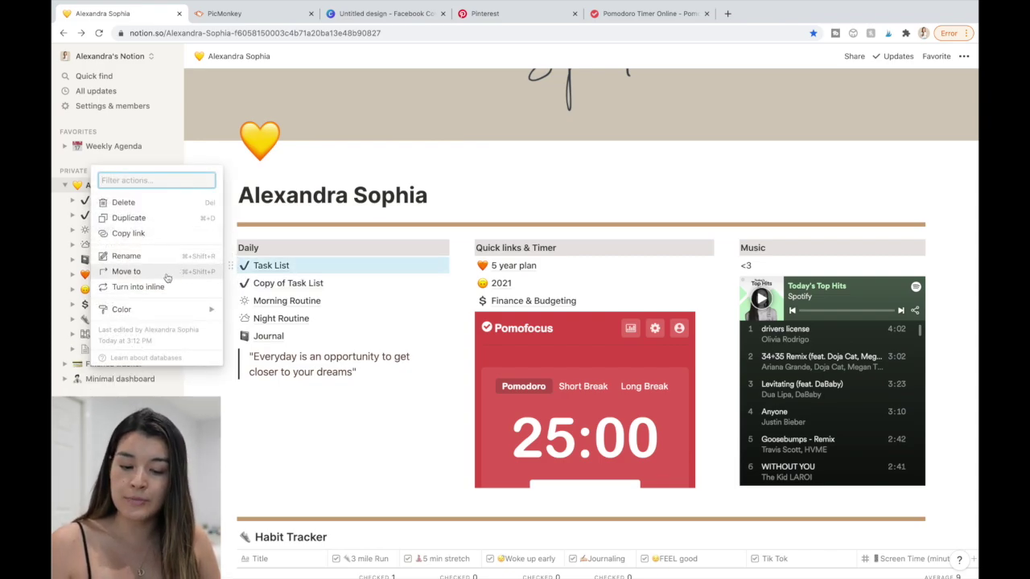
{"action": "left_click", "coordinate": [175, 273]}
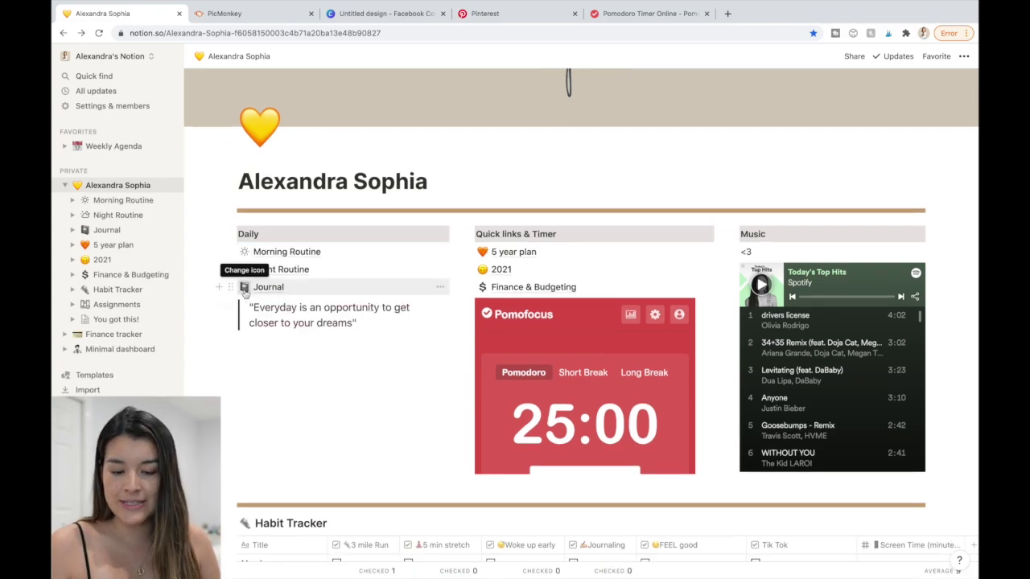
Change the Journal page's icon in the Daily section to the pink hearts emoji
{"action": "left_click", "coordinate": [244, 287]}
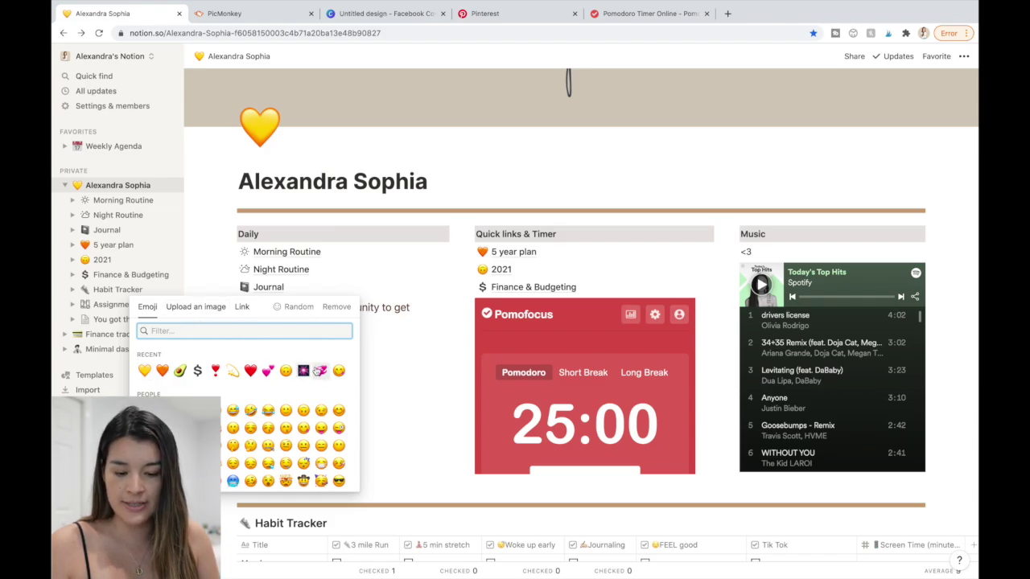
{"action": "left_click", "coordinate": [321, 370]}
{"action": "scroll", "coordinate": [297, 349], "scroll_direction": "down", "scroll_amount": 1}
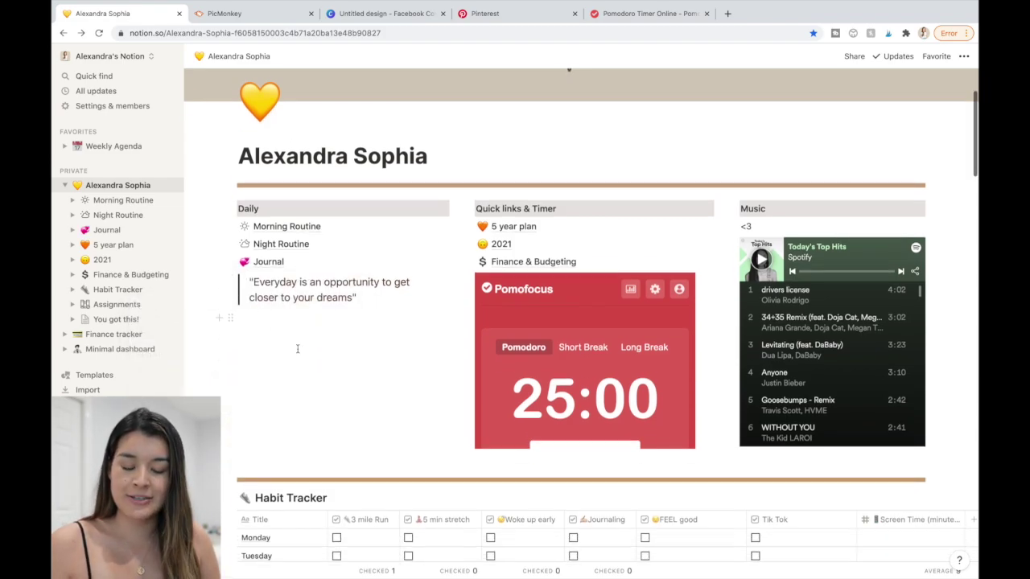
{"action": "scroll", "coordinate": [297, 349], "scroll_direction": "down", "scroll_amount": 1}
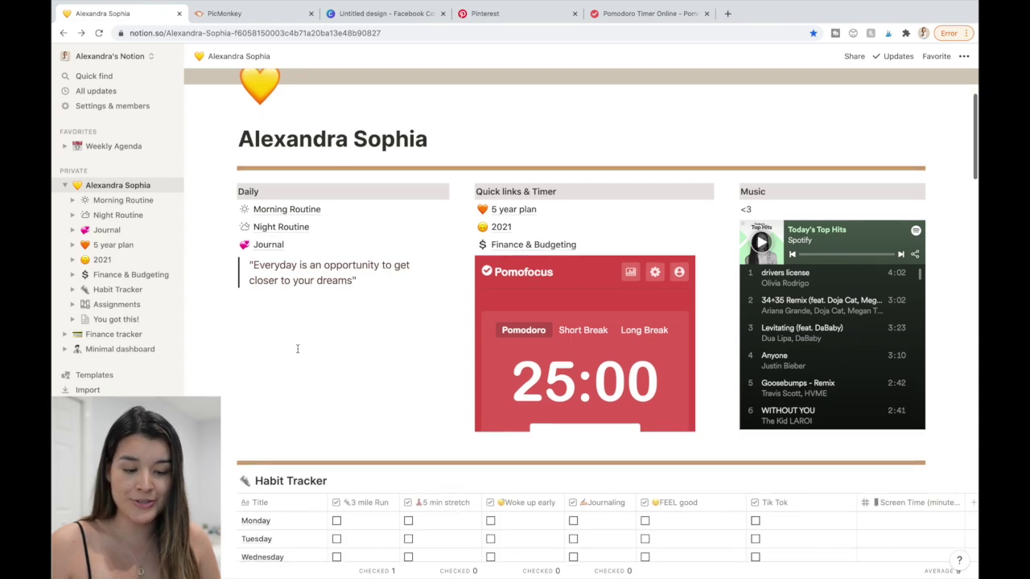
{"action": "scroll", "coordinate": [305, 327], "scroll_direction": "up", "scroll_amount": 1}
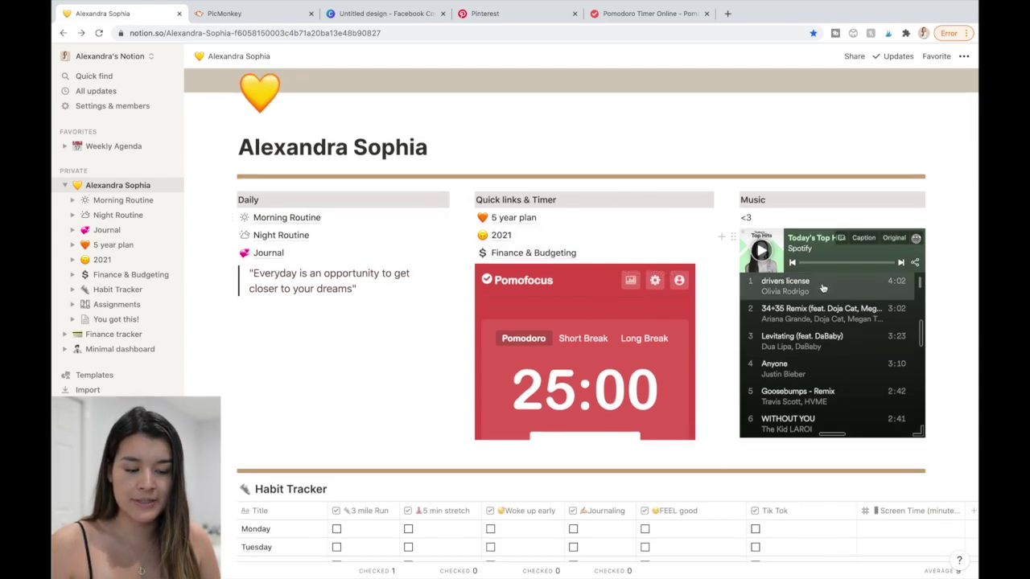
{"action": "scroll", "coordinate": [439, 322], "scroll_direction": "down", "scroll_amount": 3}
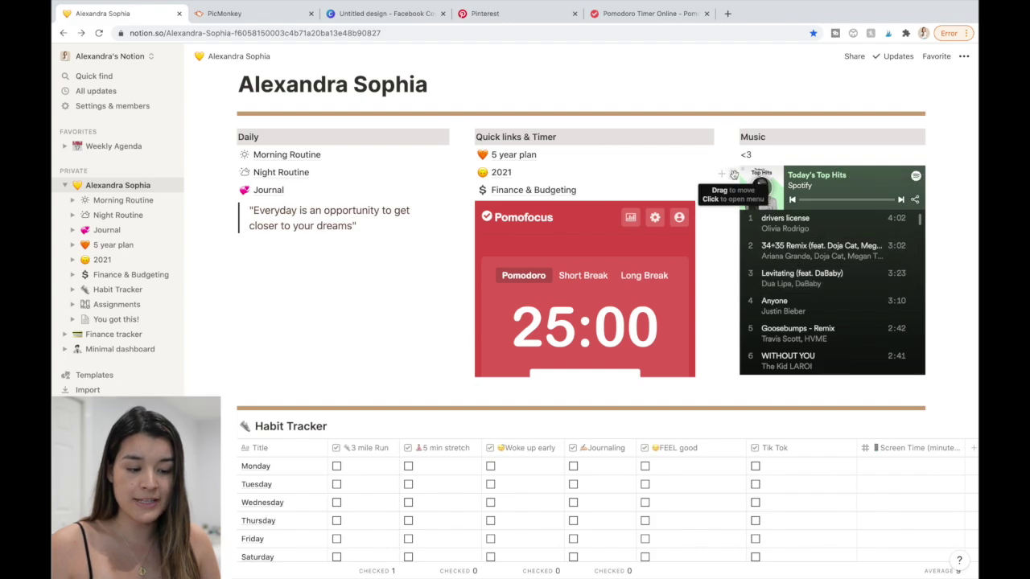
Try the Today's Top Hits Spotify embed in a separate fourth column and return it beneath the Music heading
{"action": "left_click_drag", "start_coordinate": [734, 174], "coordinate": [935, 163]}
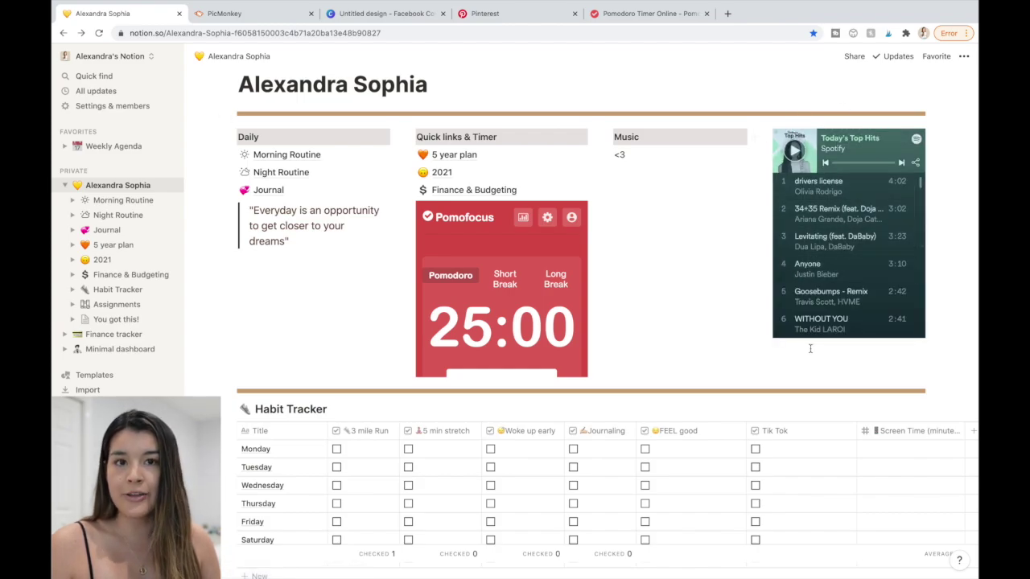
{"action": "left_click_drag", "start_coordinate": [761, 138], "coordinate": [652, 197]}
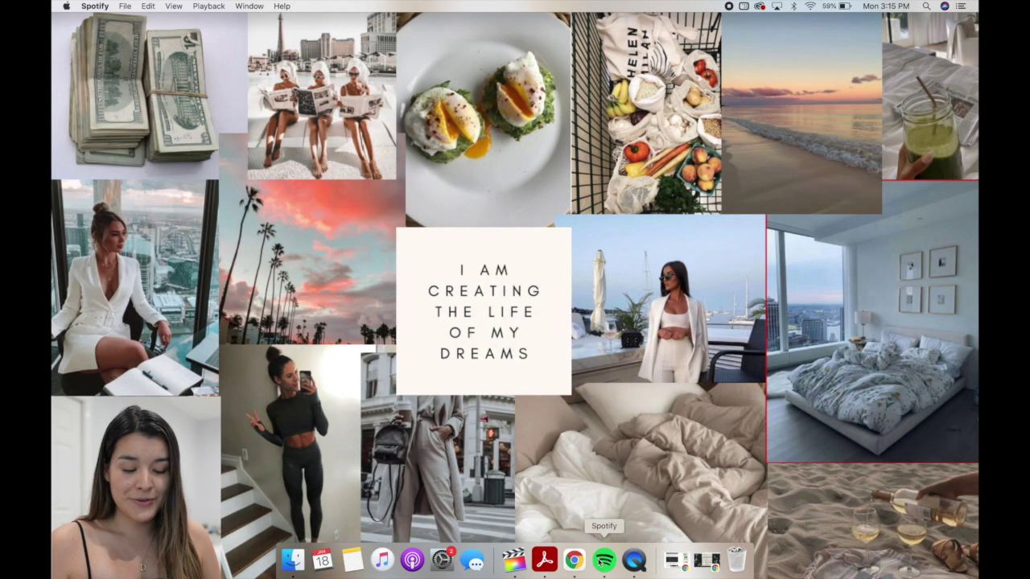
Switch to Spotify, open the album "Study Music: Soothing Sounds to Help Focus on Creativity & Memory Retention" and copy its album link
{"action": "left_click", "coordinate": [602, 561]}
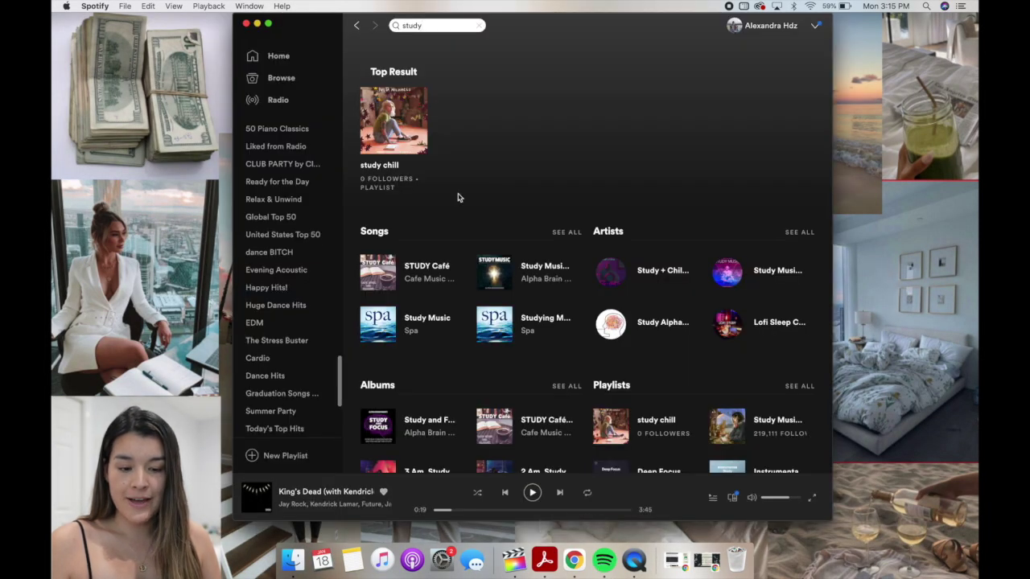
{"action": "left_click", "coordinate": [521, 265]}
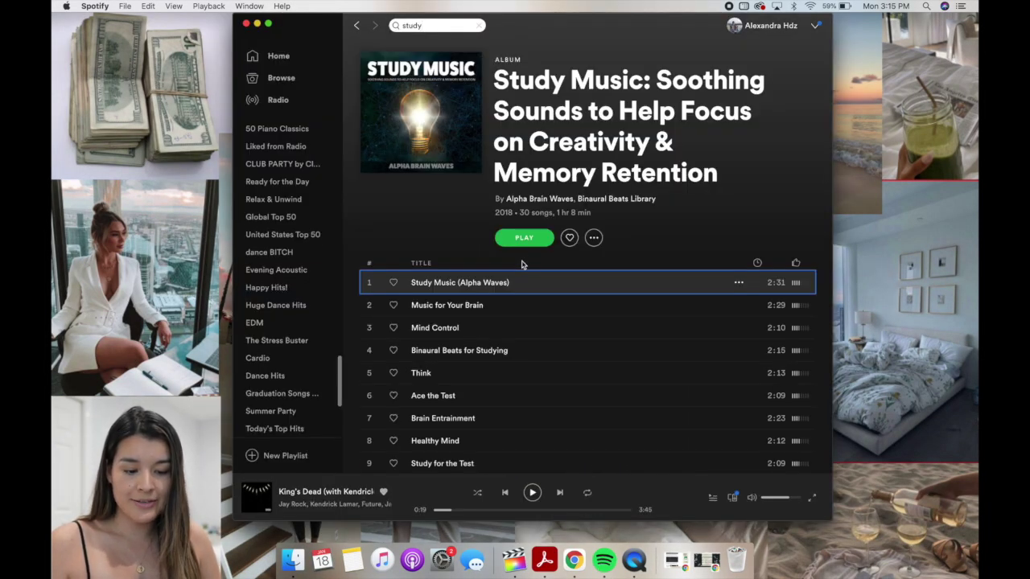
{"action": "left_click", "coordinate": [593, 238]}
{"action": "mouse_move", "coordinate": [630, 357]}
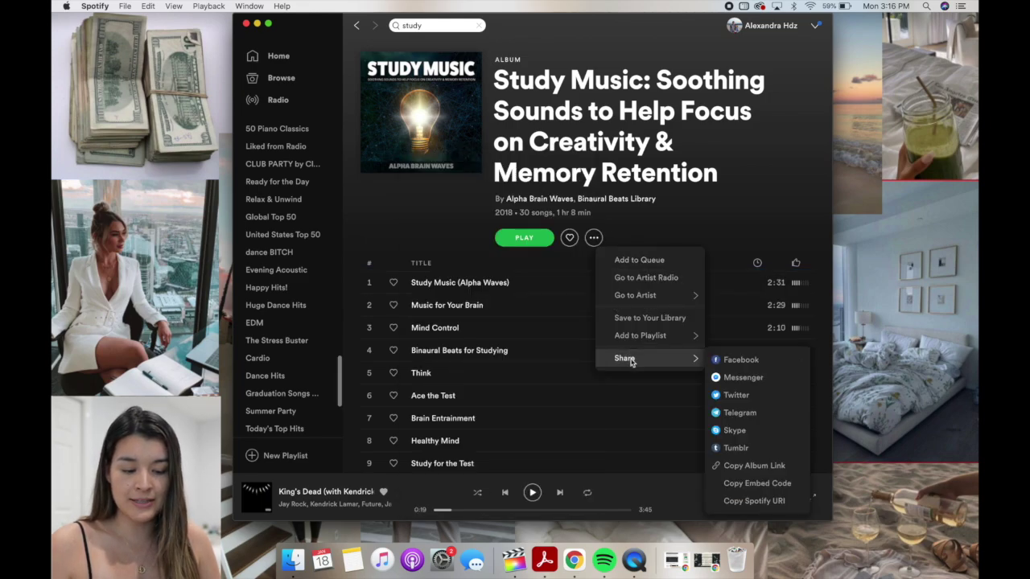
{"action": "left_click", "coordinate": [756, 466]}
Return to the Notion dashboard and embed the copied Spotify album below the quote in the Daily column
{"action": "key", "text": "ctrl+Right"}
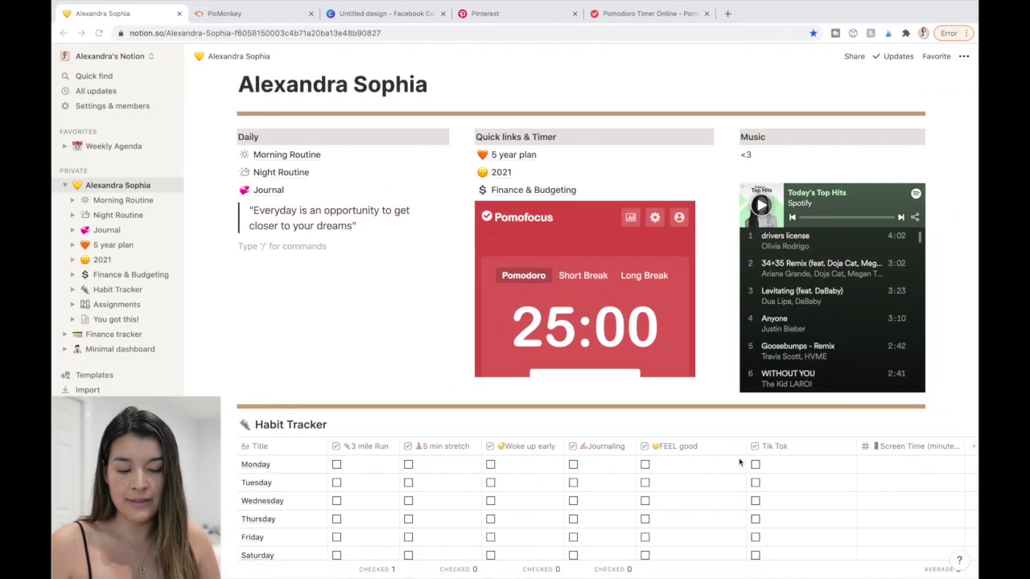
{"action": "key", "text": "super+v"}
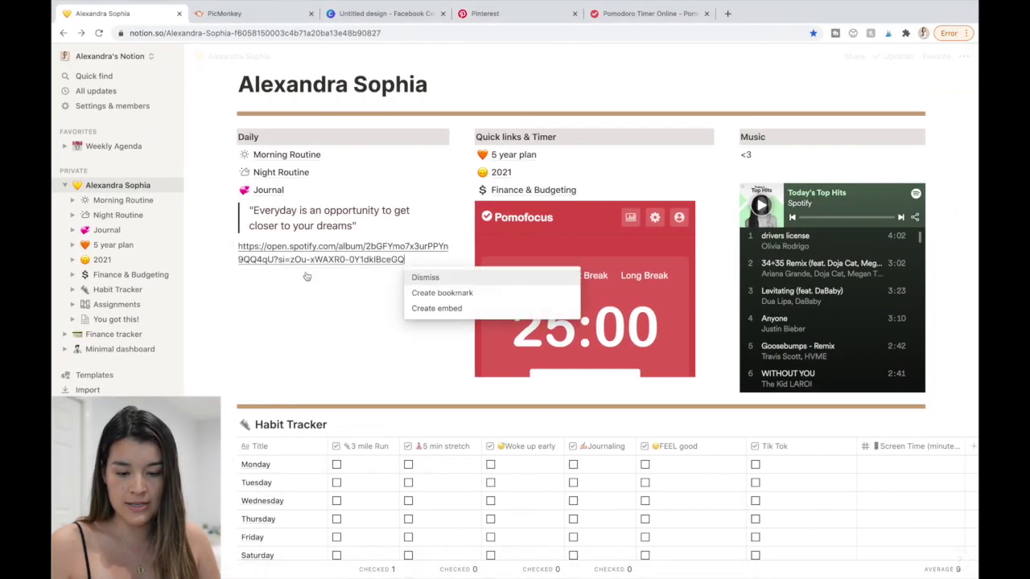
{"action": "left_click", "coordinate": [459, 307]}
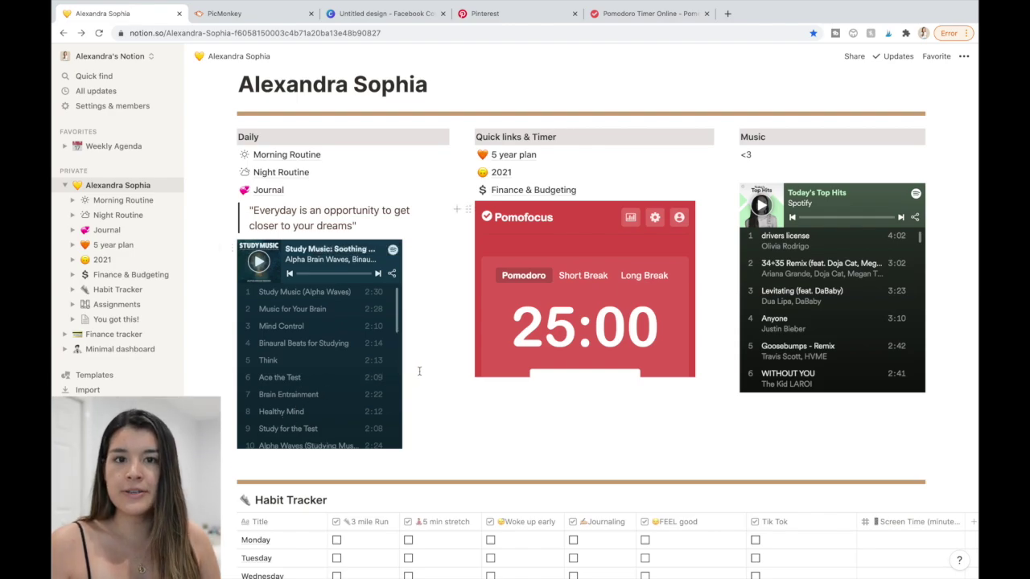
Check the Pomofocus timer embed under Quick links & Timer and copy the web address from the pomofocus.io site
{"action": "scroll", "coordinate": [620, 346], "scroll_direction": "down", "scroll_amount": 1}
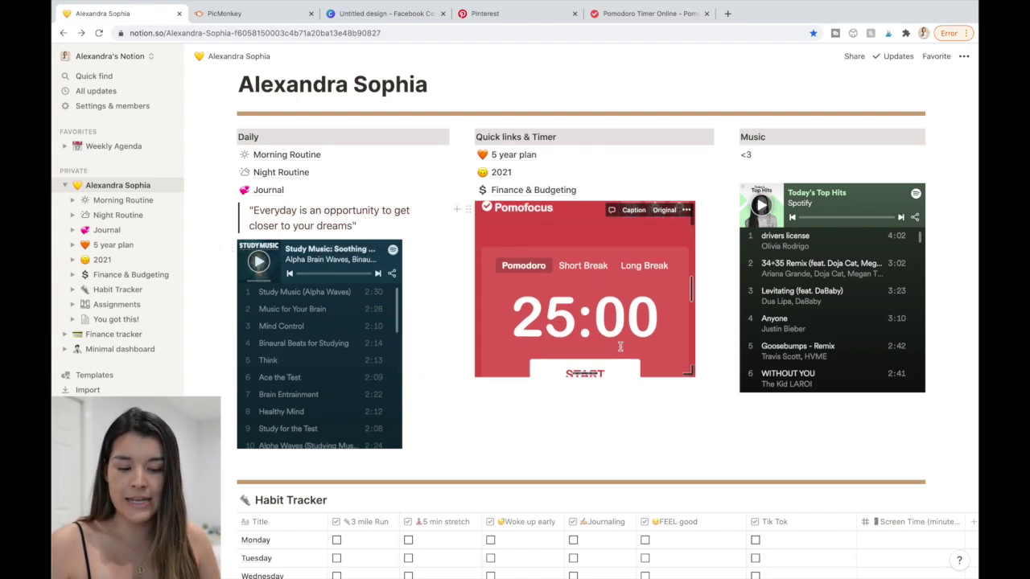
{"action": "scroll", "coordinate": [614, 331], "scroll_direction": "up", "scroll_amount": 1}
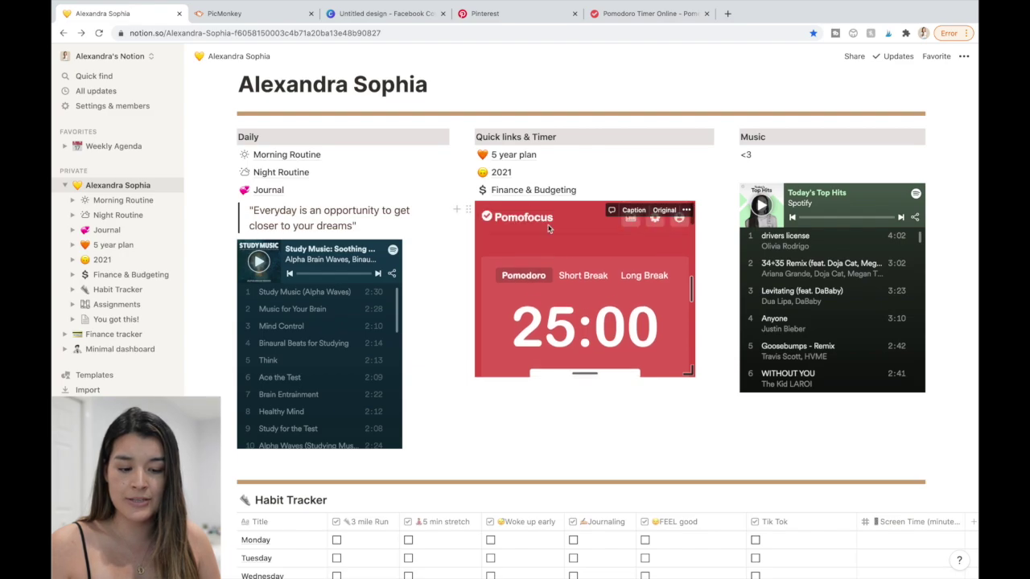
{"action": "left_click", "coordinate": [609, 12]}
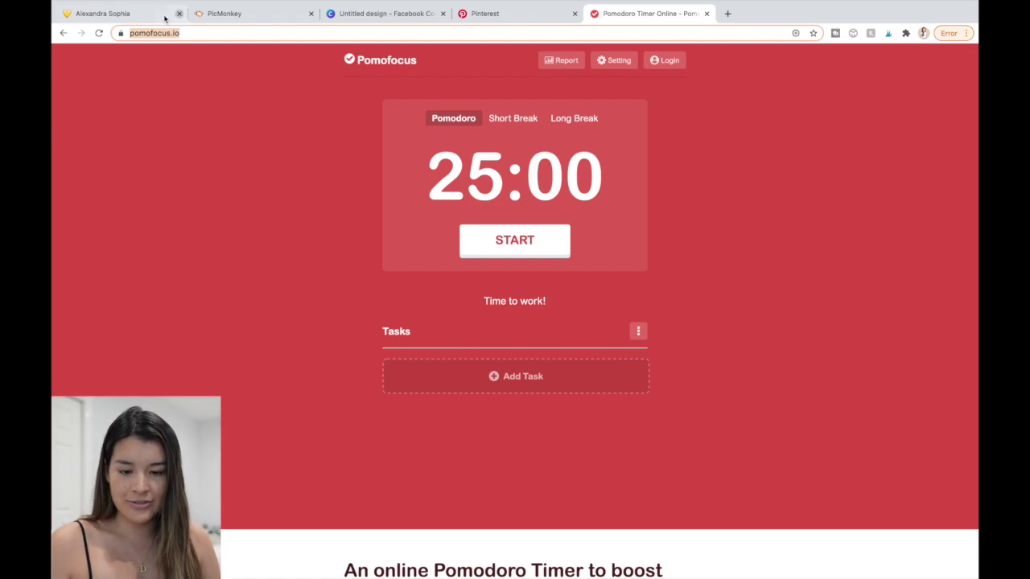
{"action": "left_click", "coordinate": [134, 16]}
{"action": "left_click", "coordinate": [431, 435]}
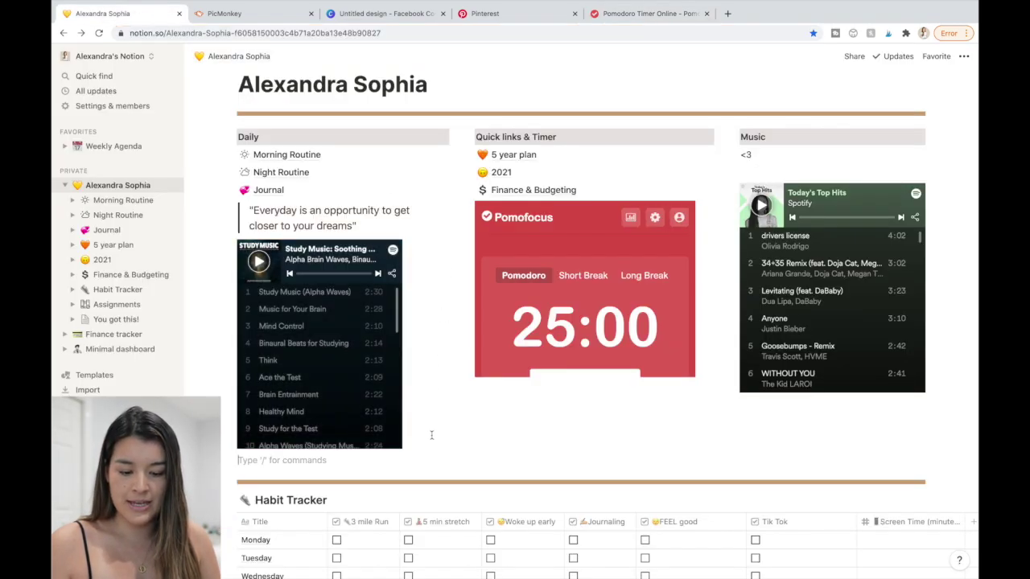
{"action": "type", "text": "/"}
{"action": "key", "text": "super+v"}
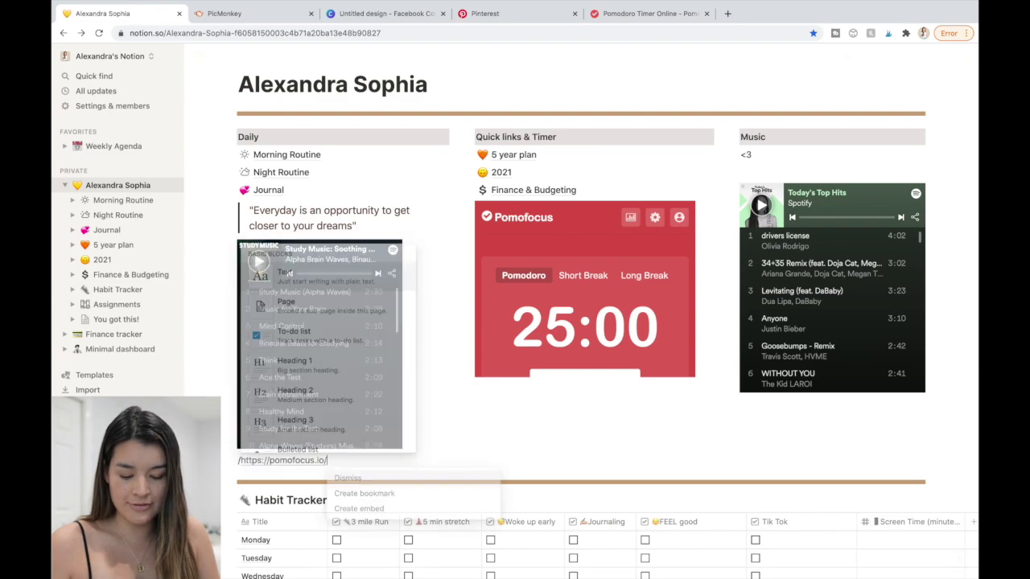
{"action": "left_click", "coordinate": [412, 512]}
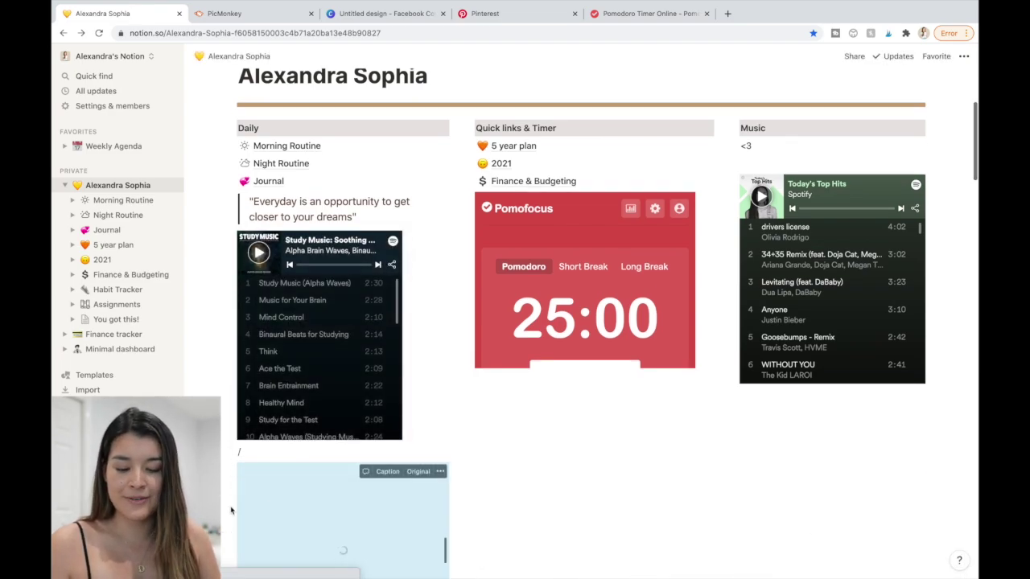
{"action": "scroll", "coordinate": [274, 499], "scroll_direction": "down", "scroll_amount": 4}
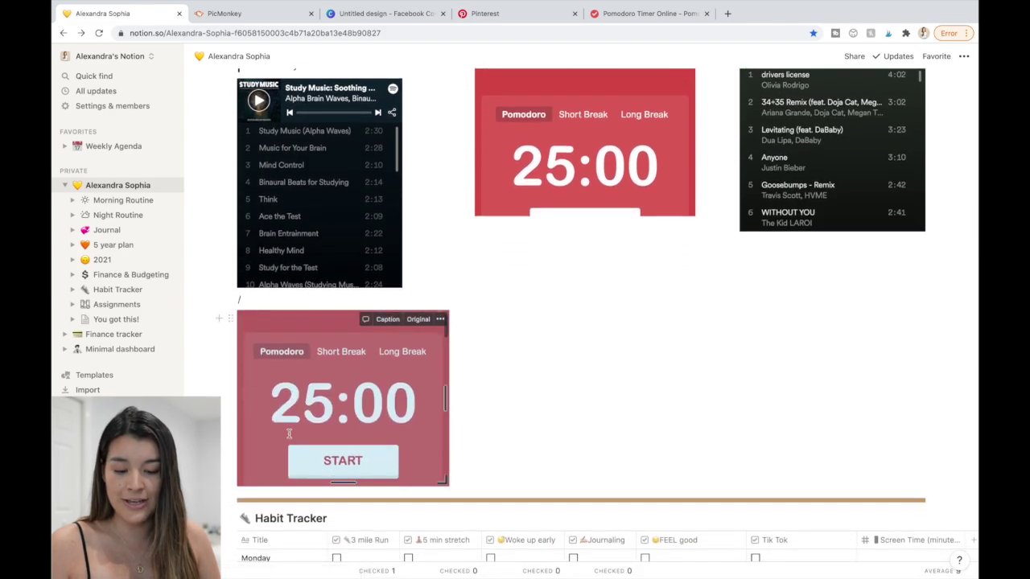
{"action": "scroll", "coordinate": [289, 435], "scroll_direction": "down", "scroll_amount": 1}
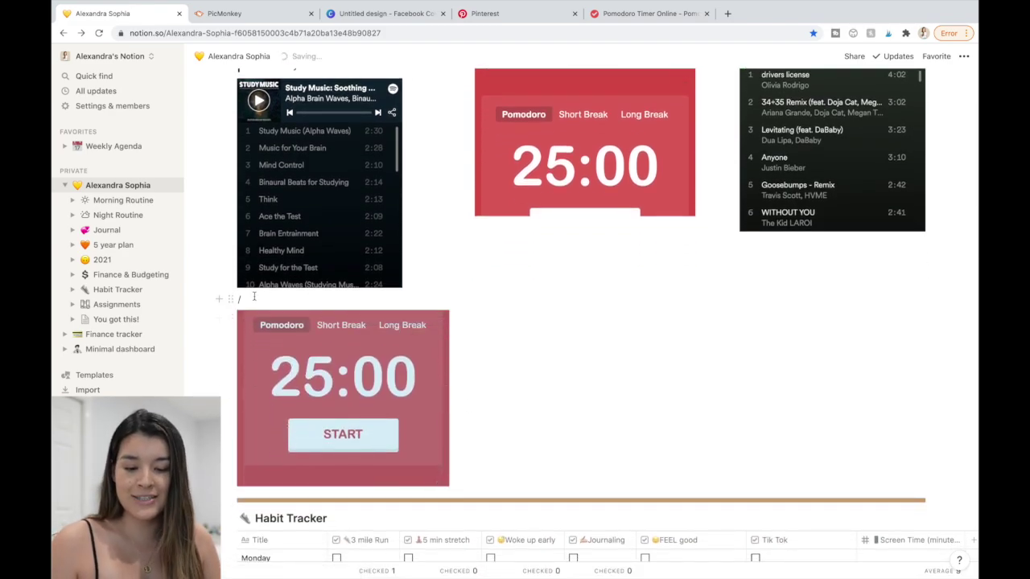
Examine the Habit Tracker table and the actions available for its block, including moving it to another page
{"action": "scroll", "coordinate": [210, 278], "scroll_direction": "down", "scroll_amount": 8}
{"action": "scroll", "coordinate": [210, 278], "scroll_direction": "down", "scroll_amount": 1}
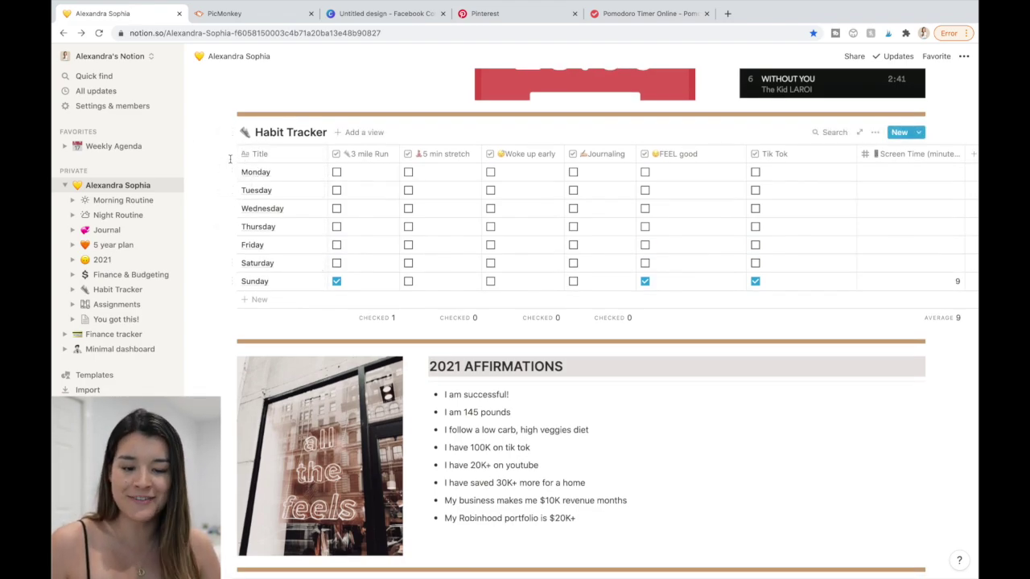
{"action": "left_click_drag", "start_coordinate": [232, 157], "coordinate": [946, 326]}
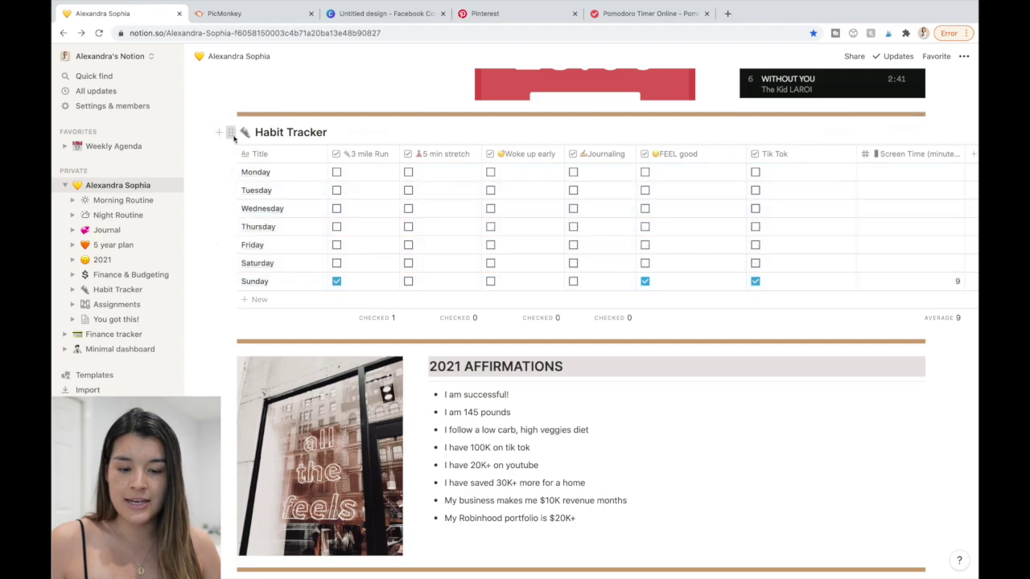
{"action": "left_click", "coordinate": [235, 138]}
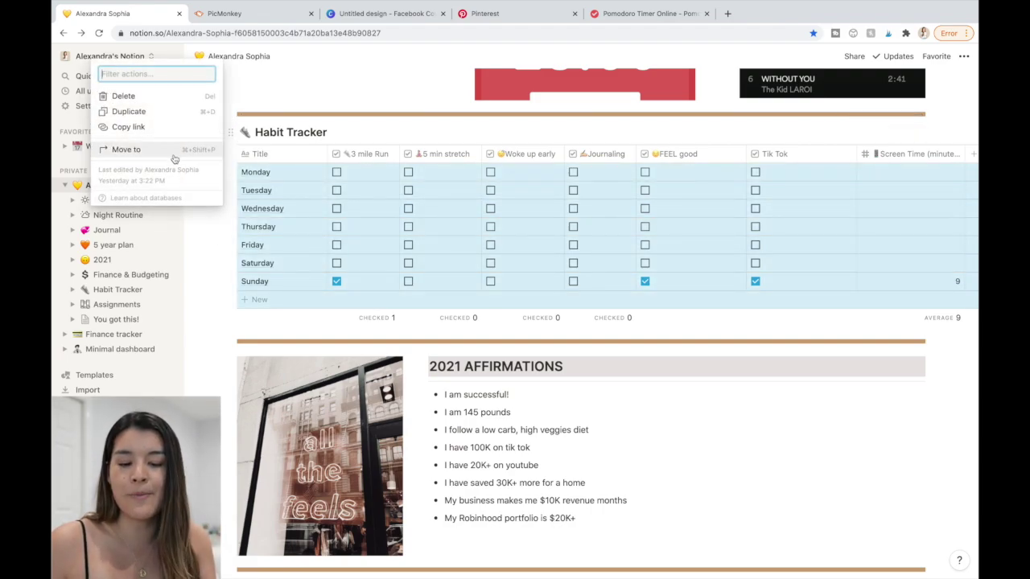
{"action": "left_click", "coordinate": [620, 230]}
{"action": "scroll", "coordinate": [620, 230], "scroll_direction": "up", "scroll_amount": 1}
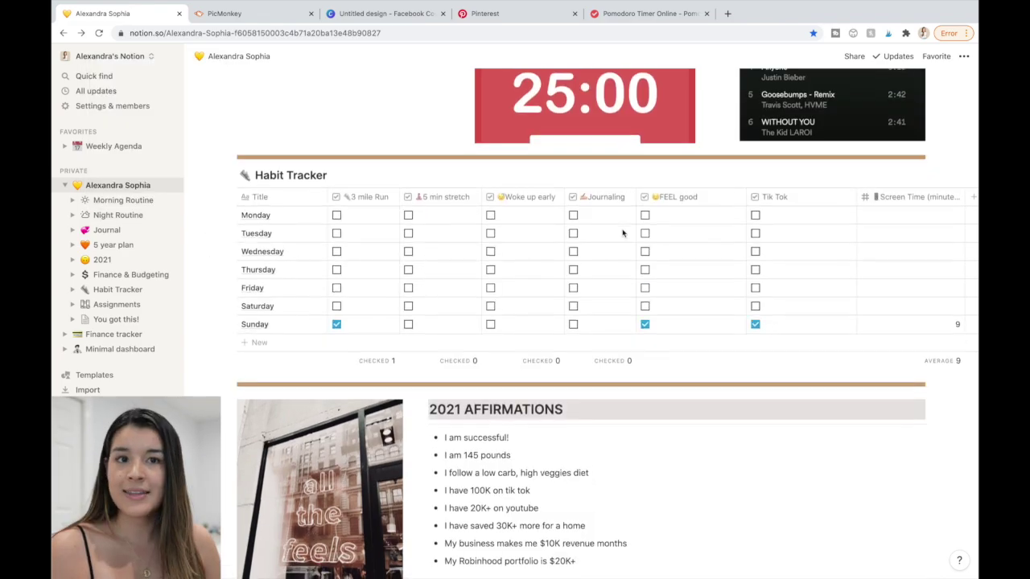
Examine the 2021 Affirmations section with its picture and the vision board collage beneath it
{"action": "scroll", "coordinate": [622, 230], "scroll_direction": "down", "scroll_amount": 3}
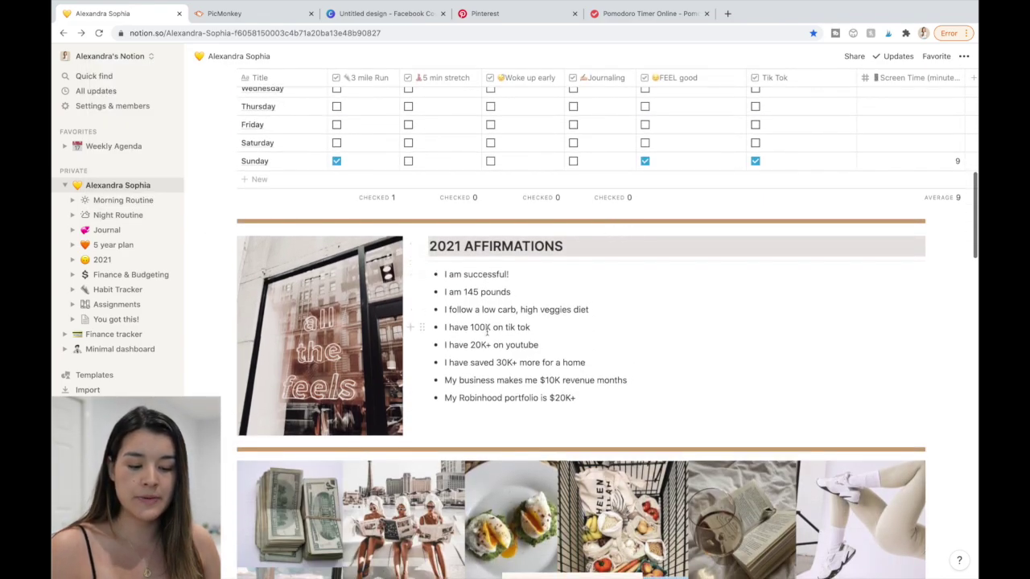
{"action": "scroll", "coordinate": [487, 332], "scroll_direction": "down", "scroll_amount": 1}
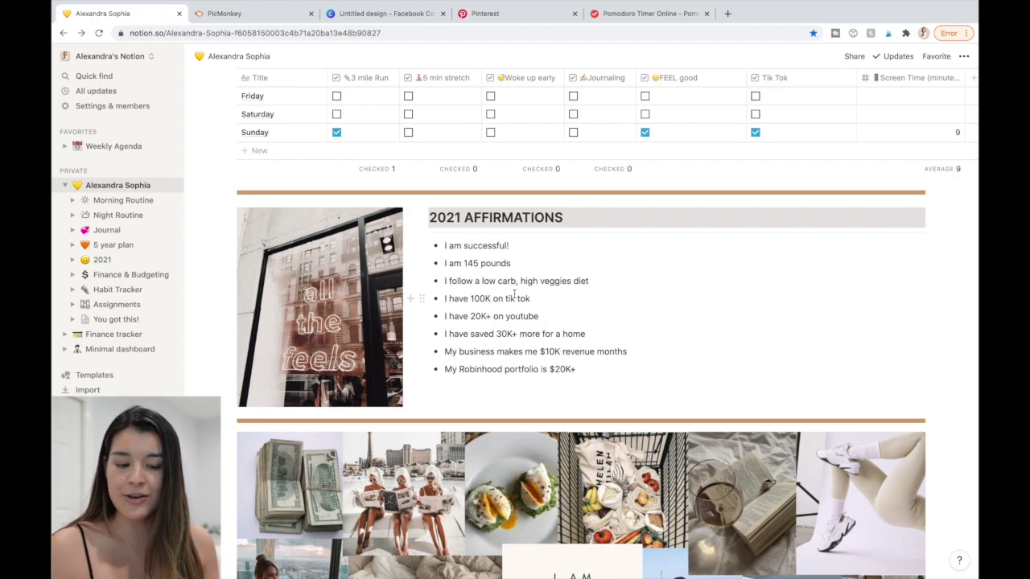
{"action": "scroll", "coordinate": [515, 296], "scroll_direction": "down", "scroll_amount": 2}
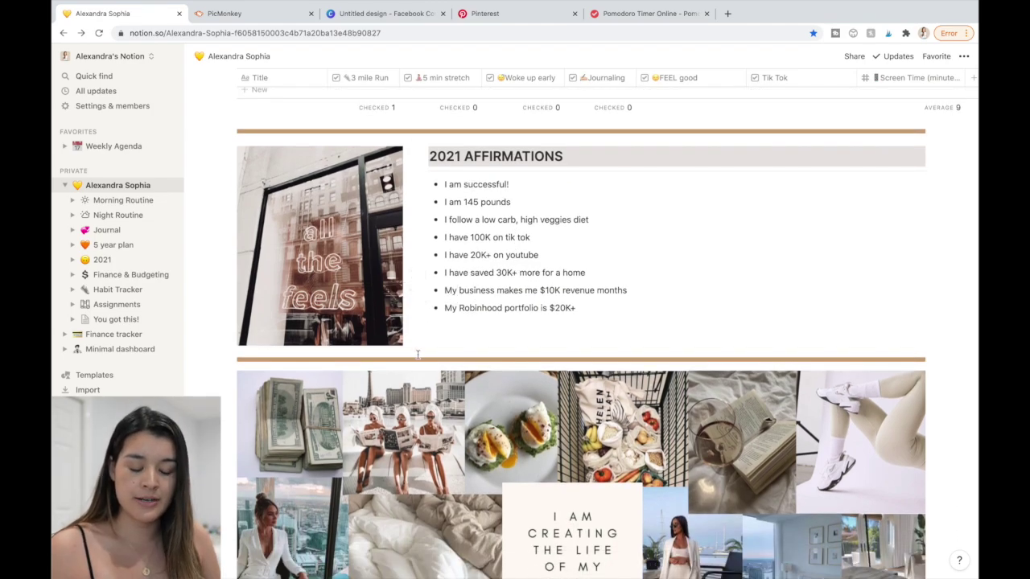
{"action": "scroll", "coordinate": [417, 354], "scroll_direction": "down", "scroll_amount": 5}
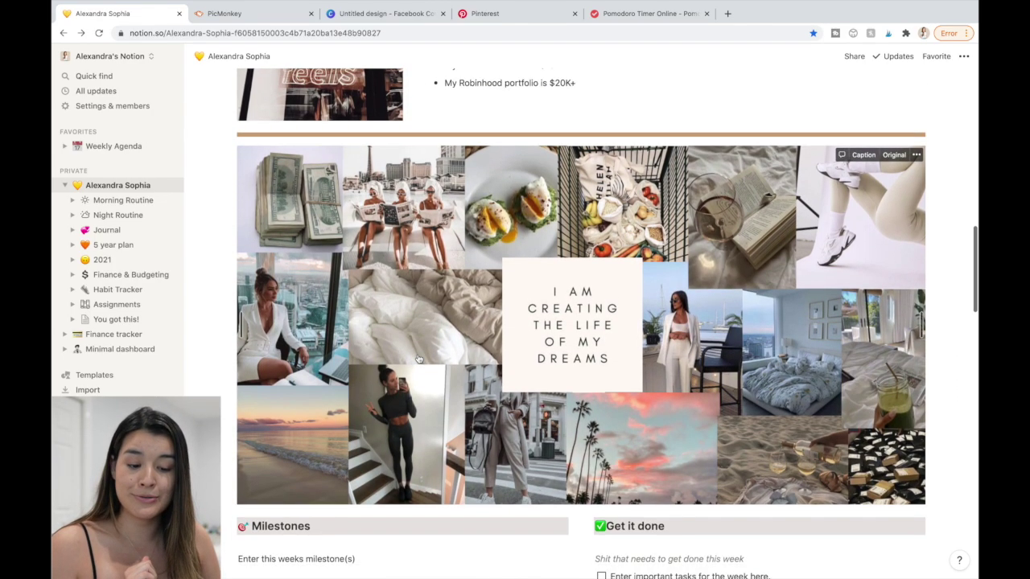
{"action": "scroll", "coordinate": [417, 358], "scroll_direction": "down", "scroll_amount": 1}
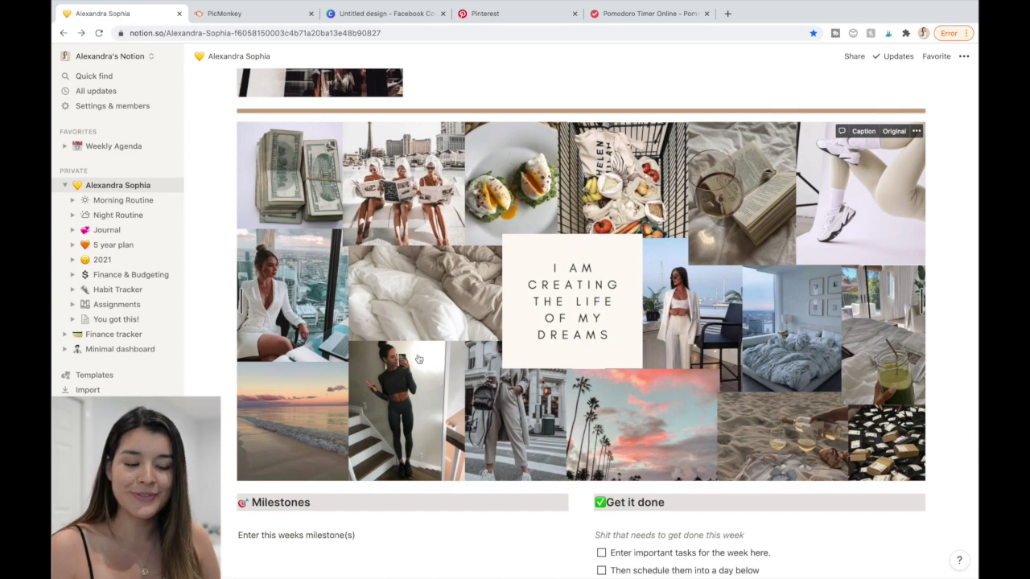
{"action": "scroll", "coordinate": [418, 359], "scroll_direction": "up", "scroll_amount": 2}
{"action": "scroll", "coordinate": [418, 359], "scroll_direction": "down", "scroll_amount": 3}
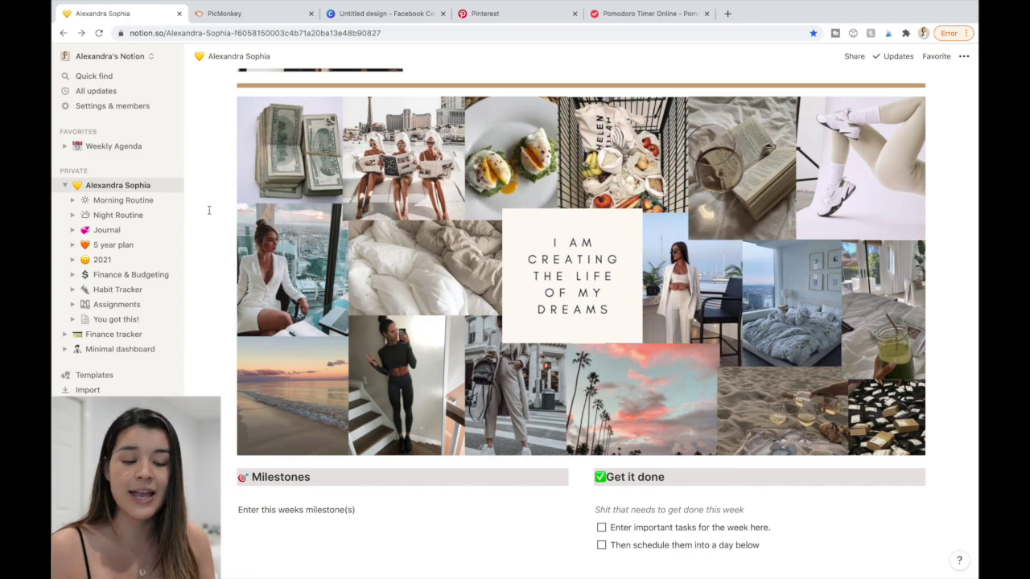
Review the vision board collage in PicMonkey, its 1280 x 600 canvas size, and the blank Facebook Cover design in Canva
{"action": "left_click", "coordinate": [242, 14]}
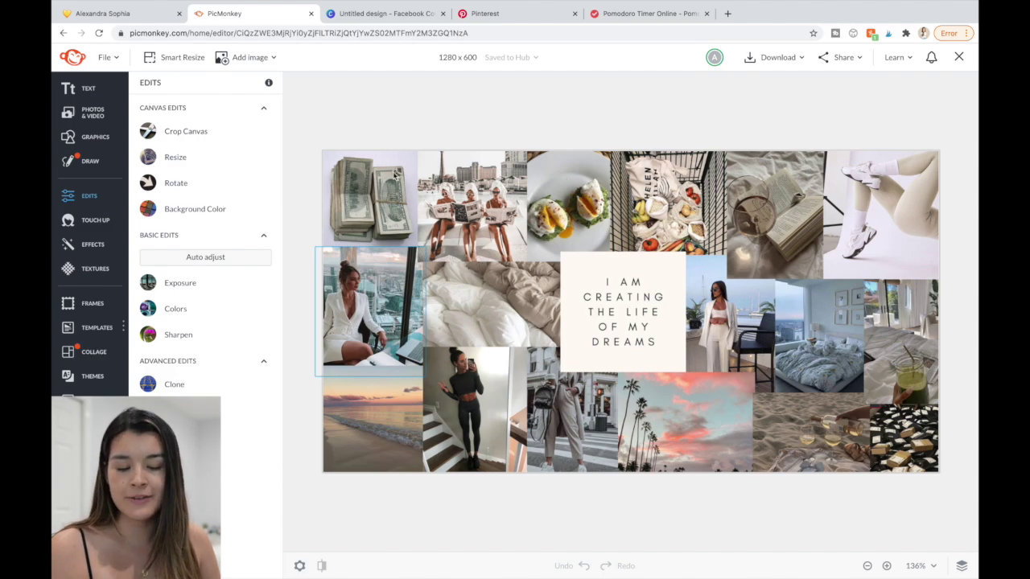
{"action": "left_click", "coordinate": [381, 18]}
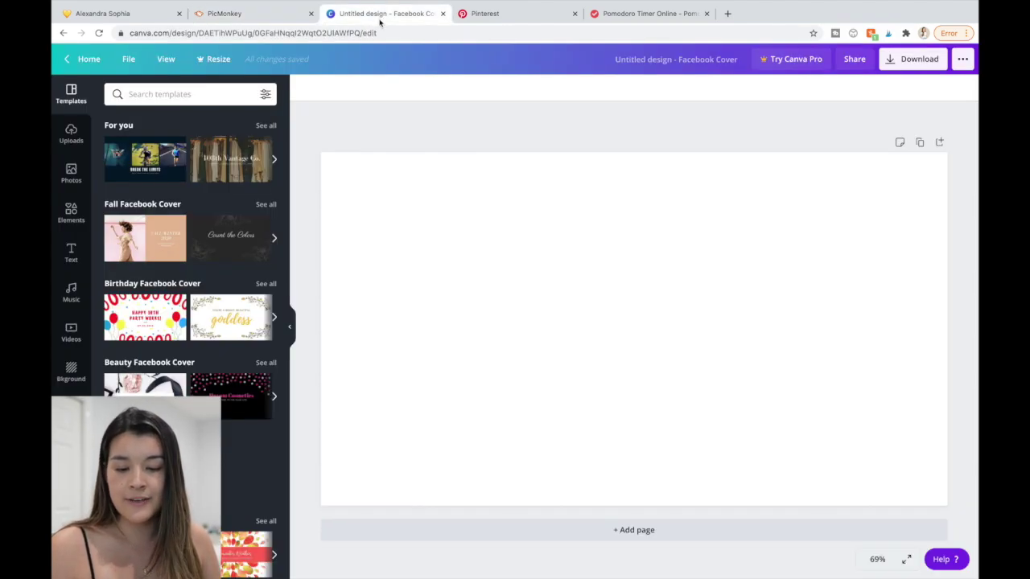
{"action": "left_click", "coordinate": [273, 14]}
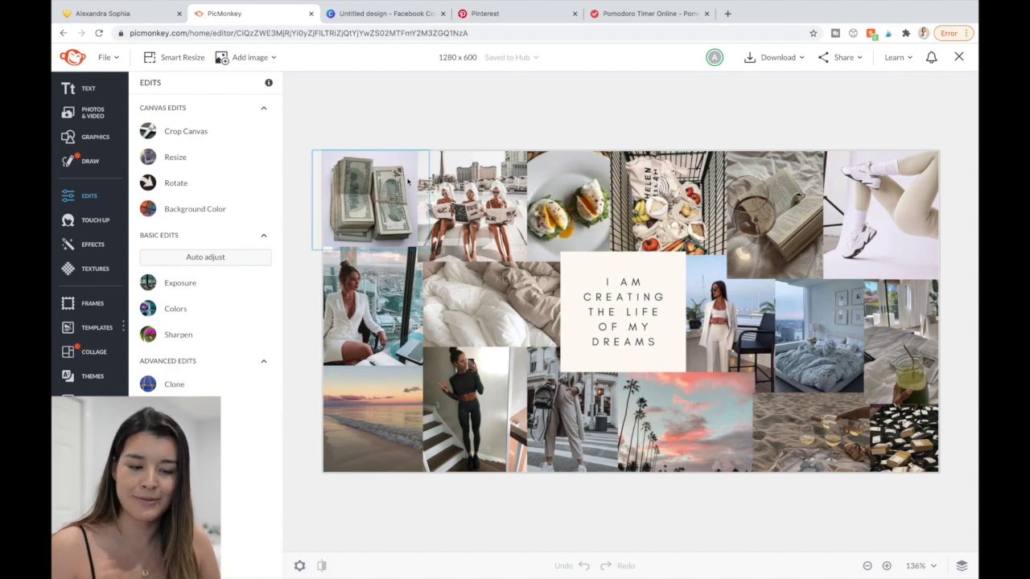
{"action": "left_click", "coordinate": [440, 57]}
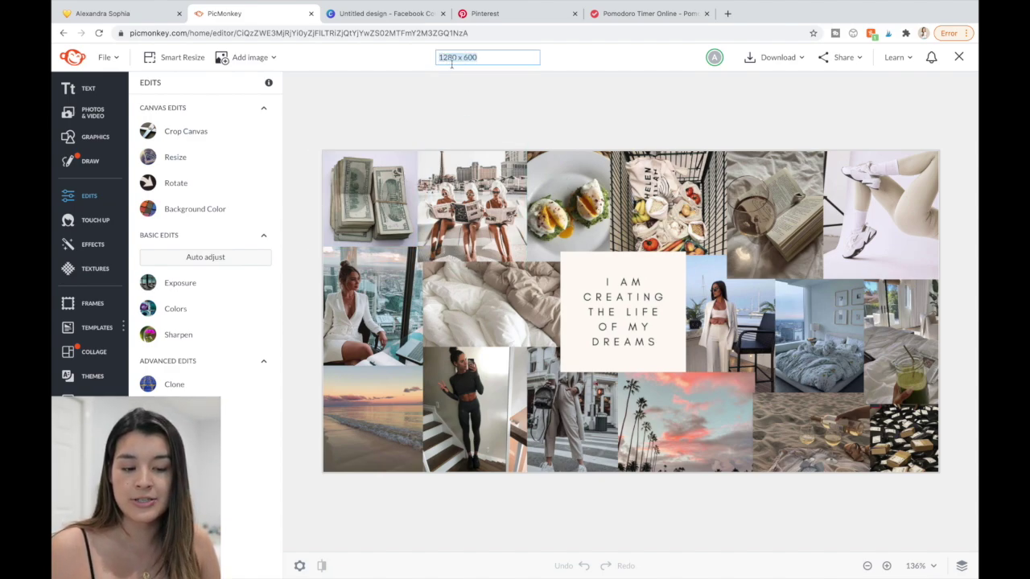
{"action": "left_click", "coordinate": [474, 90]}
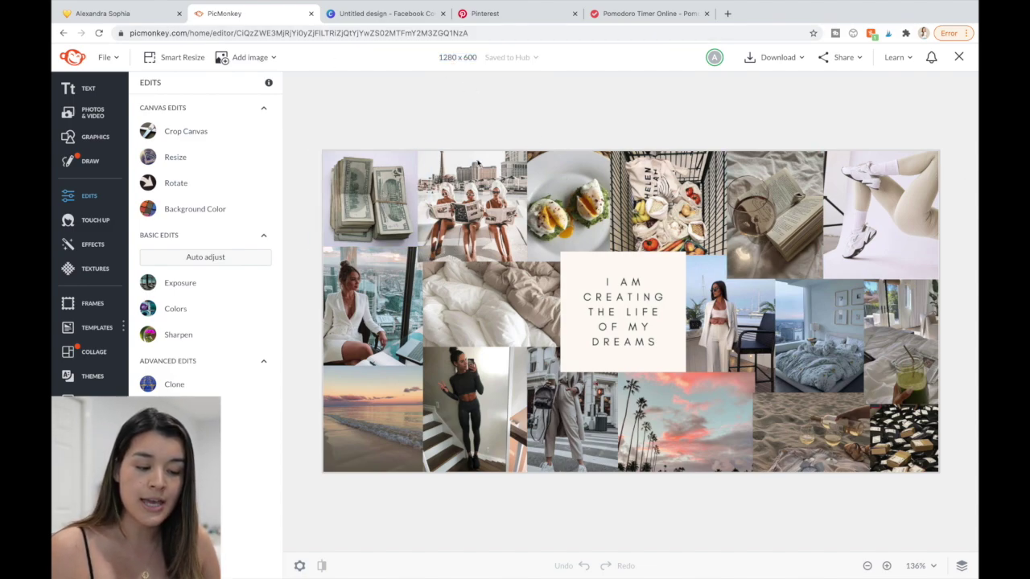
Browse the Pinterest results for "neutrals" for collage pictures, revisit the PicMonkey collage and return to the Notion dashboard
{"action": "left_click", "coordinate": [485, 14]}
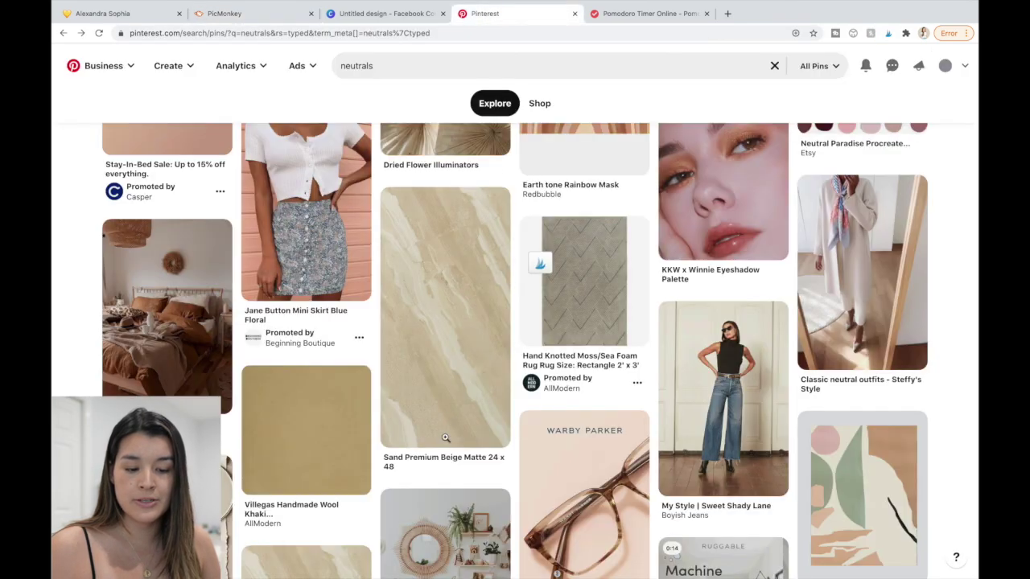
{"action": "scroll", "coordinate": [447, 440], "scroll_direction": "down", "scroll_amount": 4}
{"action": "scroll", "coordinate": [447, 440], "scroll_direction": "down", "scroll_amount": 2}
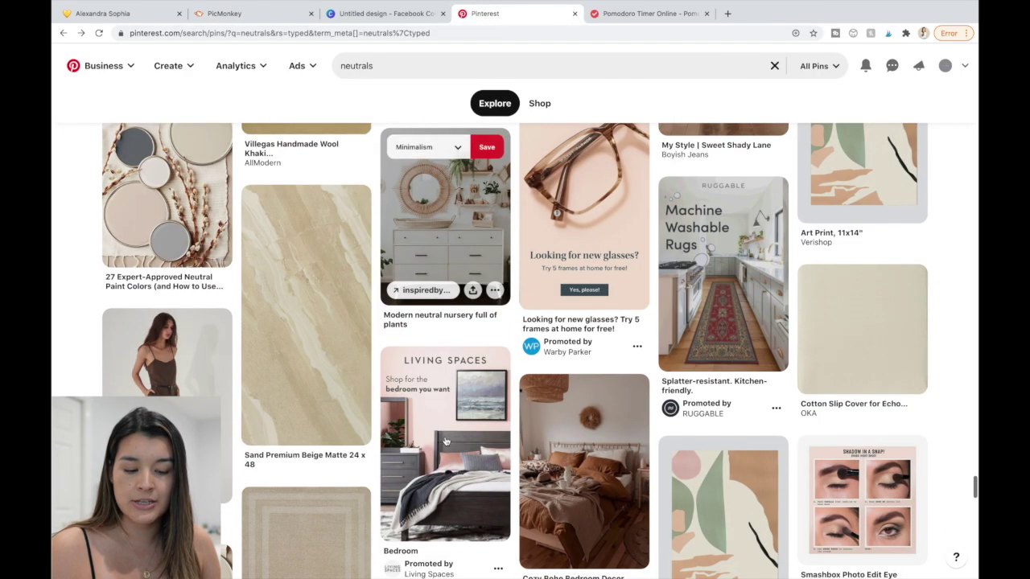
{"action": "left_click", "coordinate": [252, 16]}
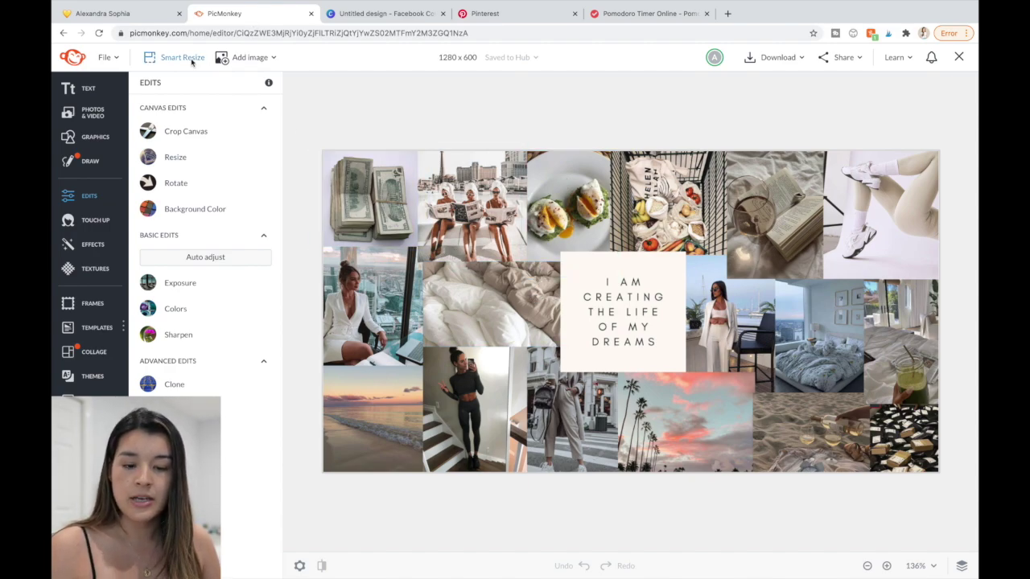
{"action": "left_click", "coordinate": [121, 13]}
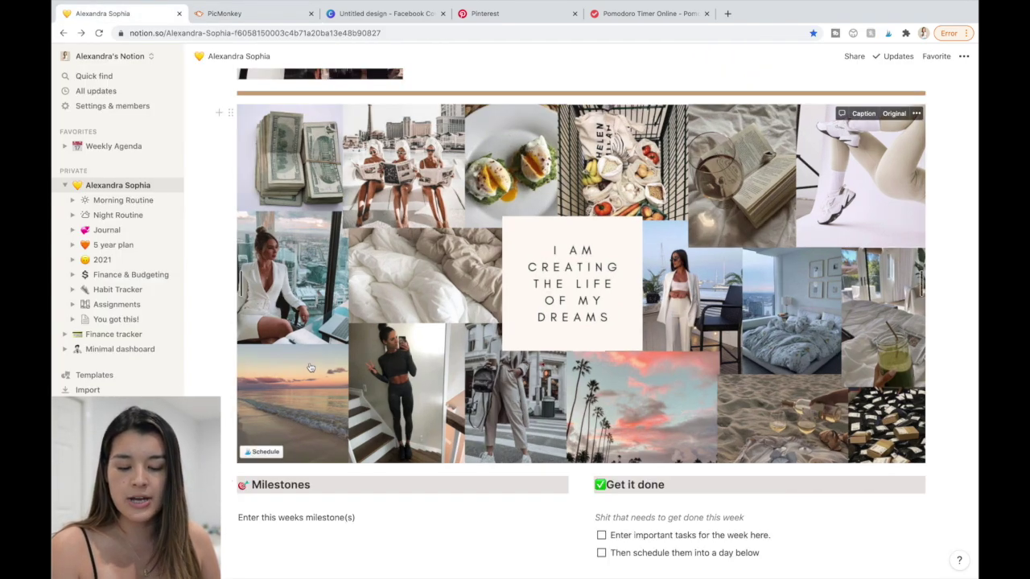
Examine the weekly planner below the vision board, with its Milestones, Get it done and daily task sections
{"action": "scroll", "coordinate": [310, 368], "scroll_direction": "down", "scroll_amount": 4}
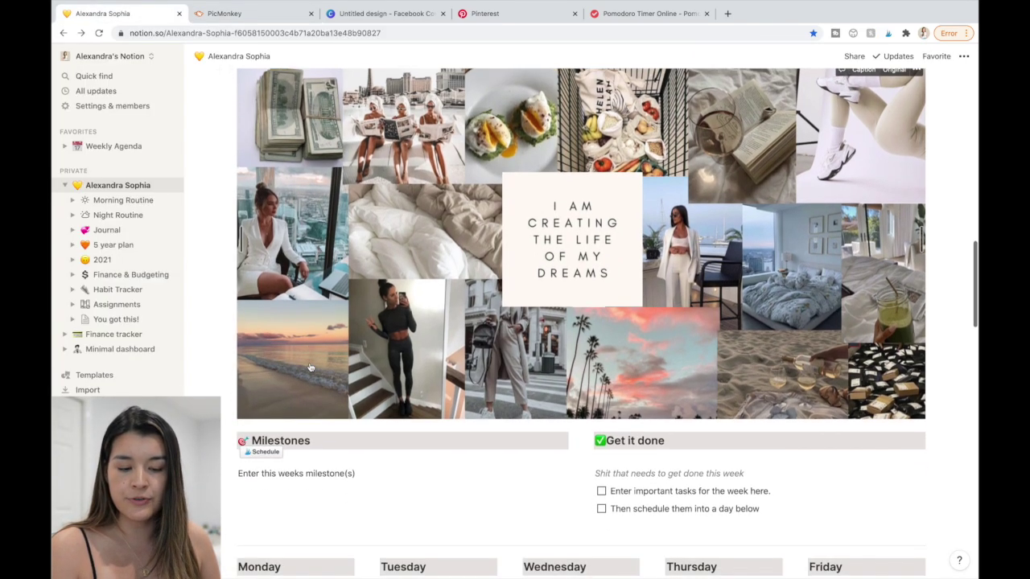
{"action": "scroll", "coordinate": [231, 445], "scroll_direction": "down", "scroll_amount": 1}
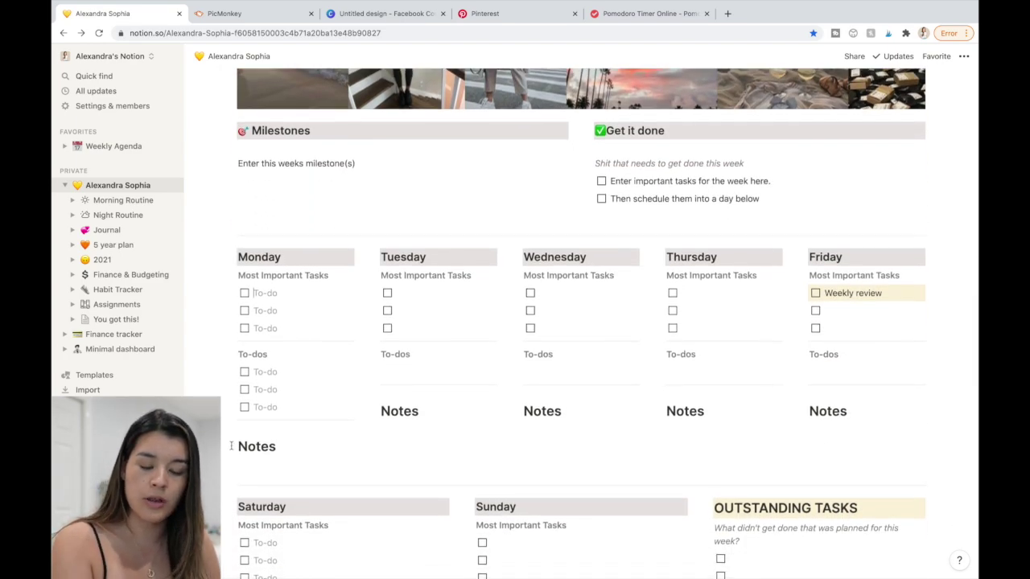
{"action": "scroll", "coordinate": [231, 445], "scroll_direction": "down", "scroll_amount": 1}
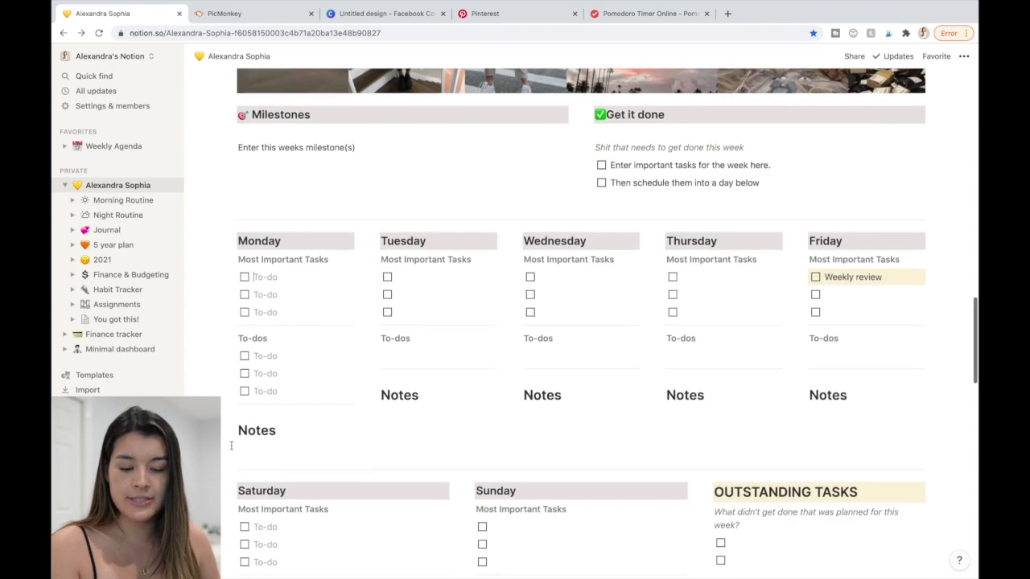
{"action": "scroll", "coordinate": [231, 445], "scroll_direction": "down", "scroll_amount": 1}
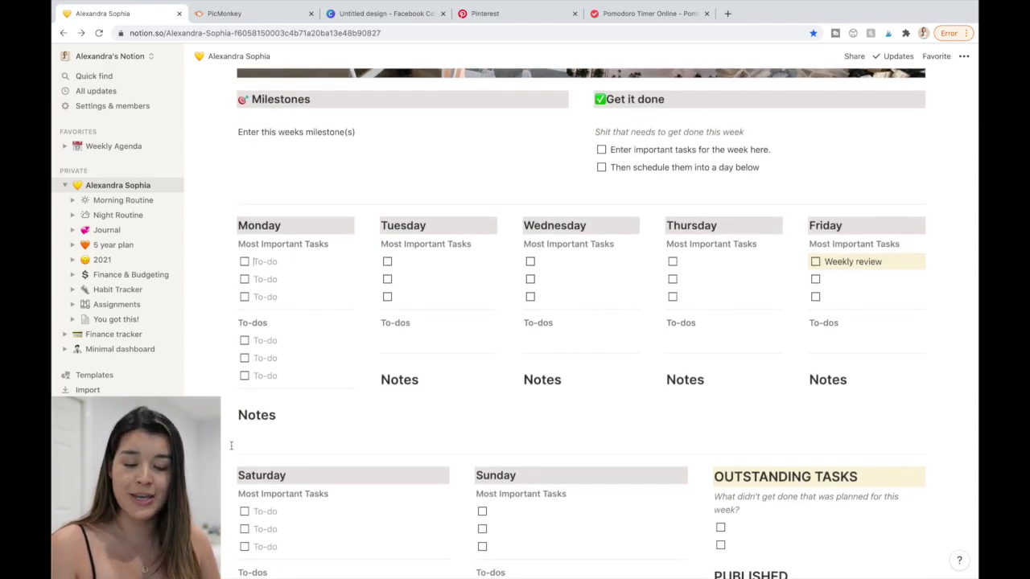
{"action": "scroll", "coordinate": [231, 445], "scroll_direction": "down", "scroll_amount": 1}
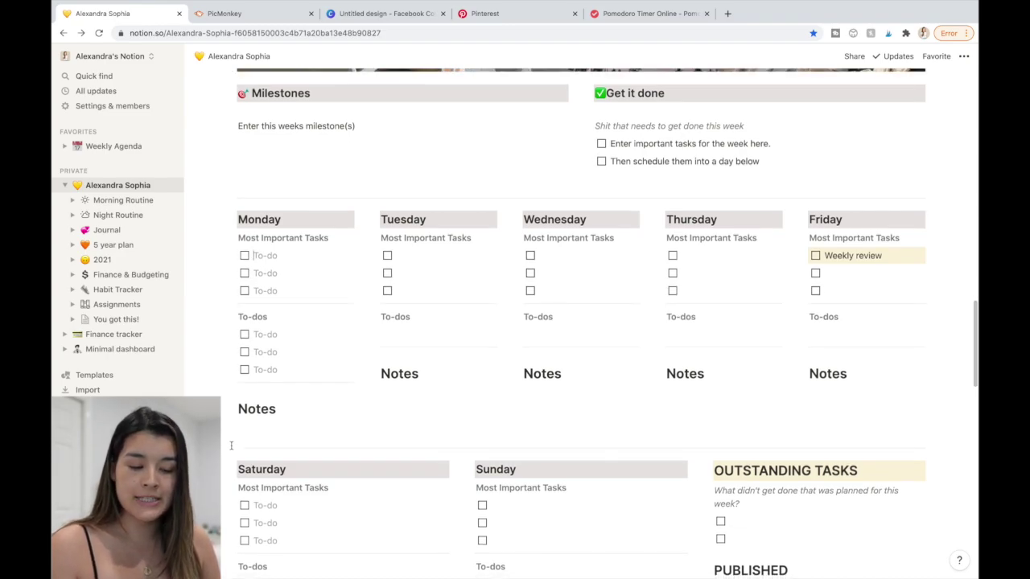
{"action": "scroll", "coordinate": [231, 445], "scroll_direction": "down", "scroll_amount": 1}
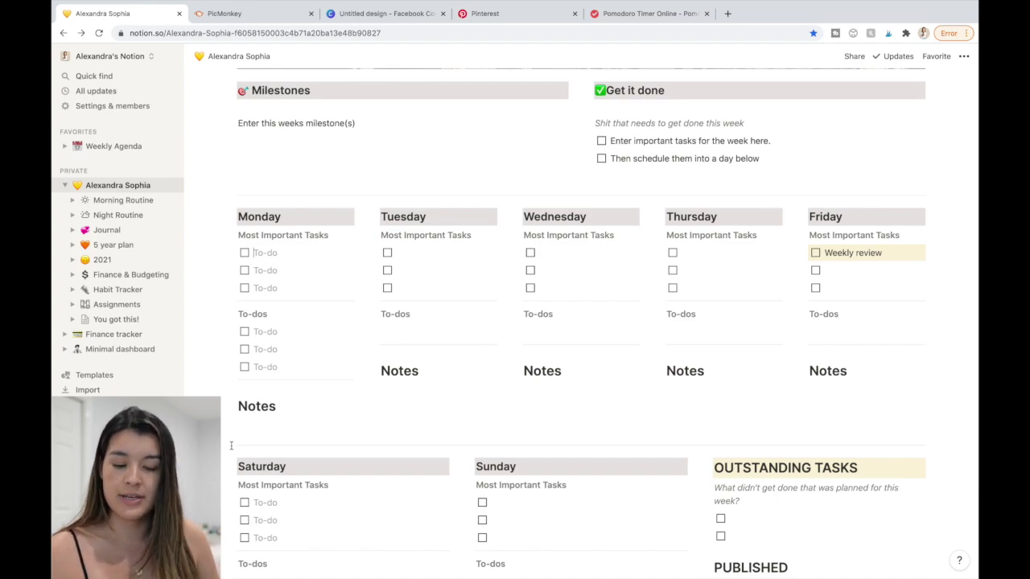
{"action": "scroll", "coordinate": [231, 445], "scroll_direction": "down", "scroll_amount": 1}
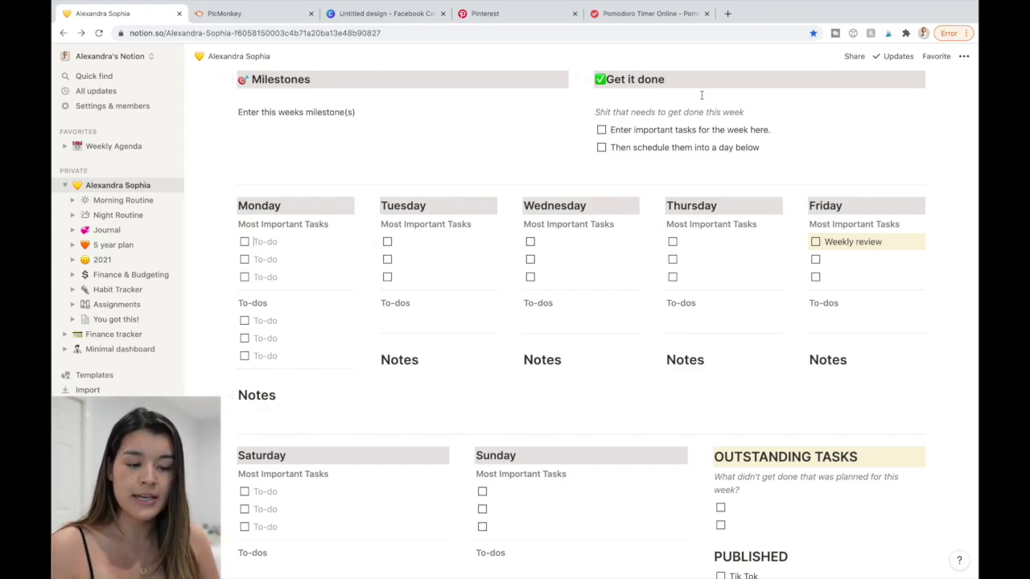
Enter "Film a video" as Monday's first most important task and give it a yellow background
{"action": "left_click", "coordinate": [281, 241]}
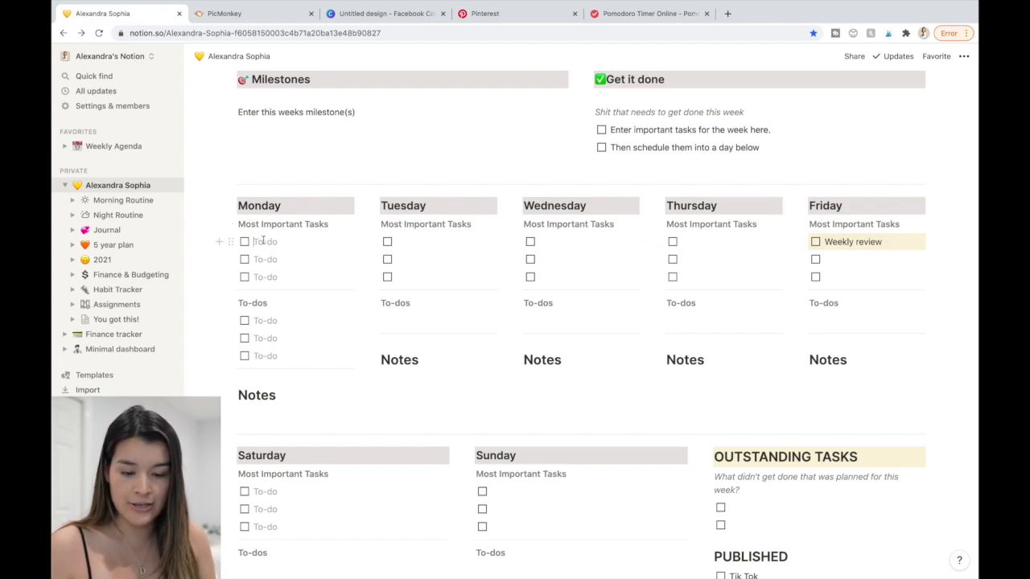
{"action": "type", "text": "Film a video"}
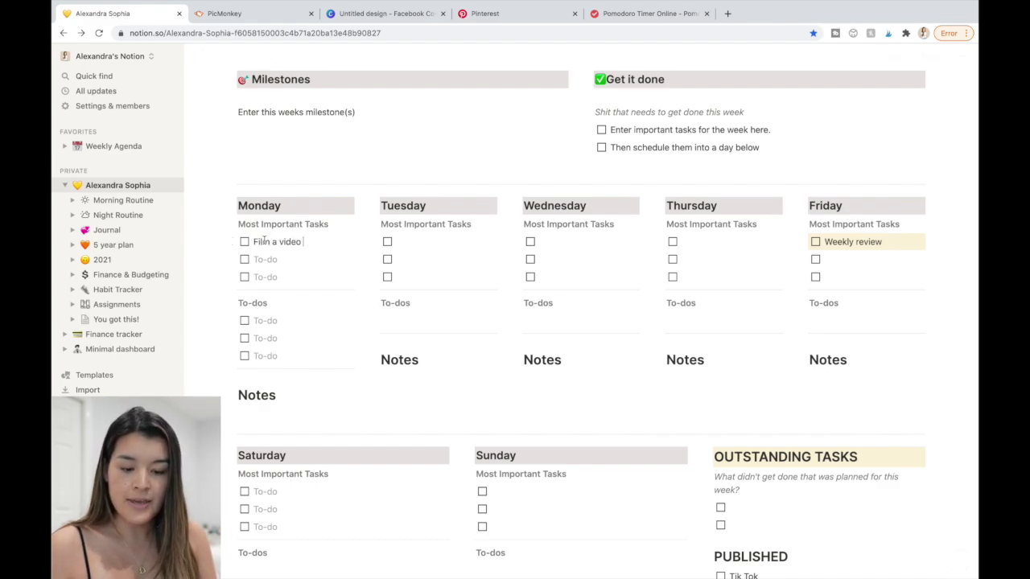
{"action": "key", "text": "Escape"}
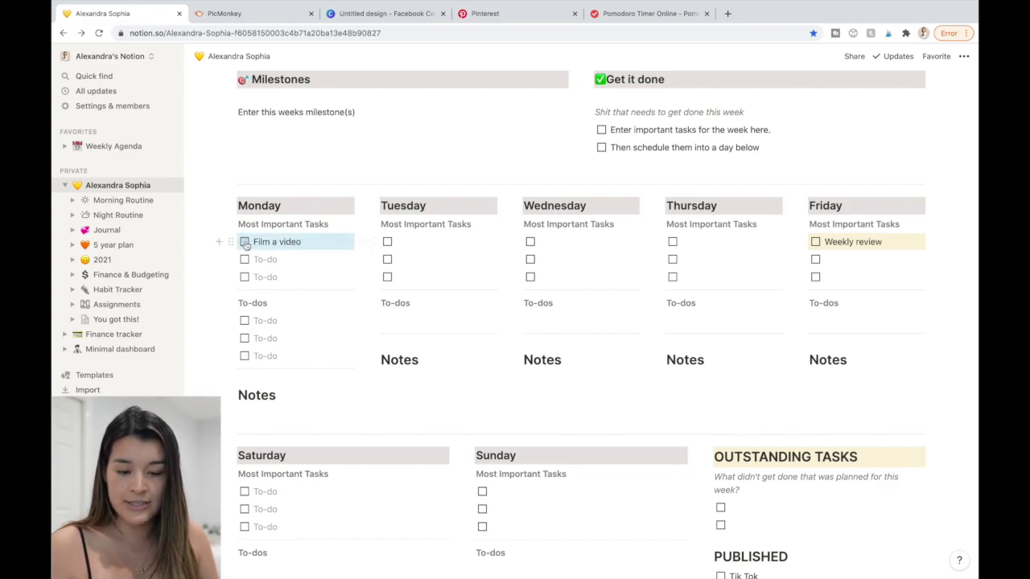
{"action": "left_click", "coordinate": [230, 242]}
{"action": "mouse_move", "coordinate": [186, 310]}
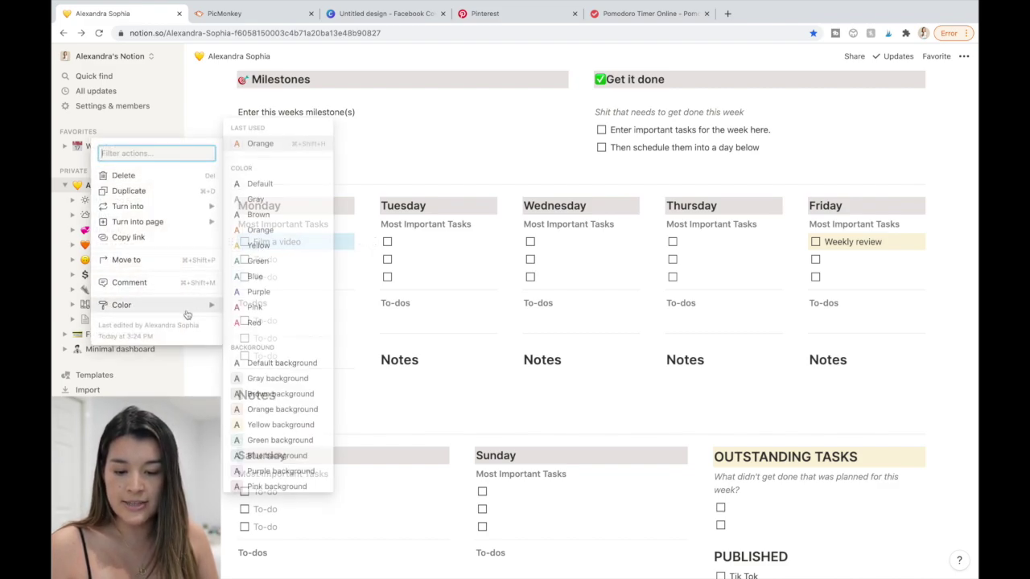
{"action": "scroll", "coordinate": [266, 383], "scroll_direction": "down", "scroll_amount": 1}
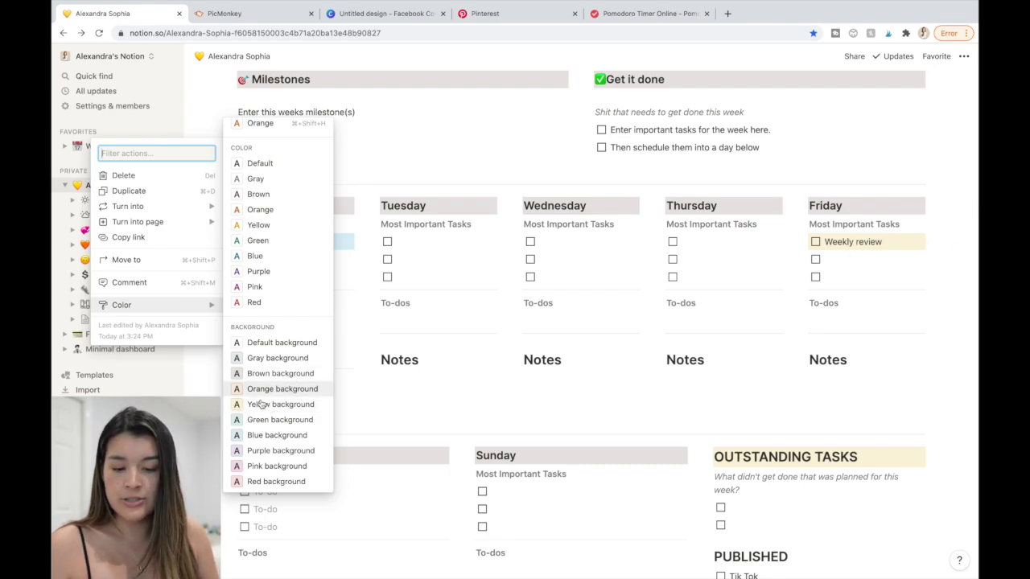
{"action": "scroll", "coordinate": [266, 193], "scroll_direction": "up", "scroll_amount": 1}
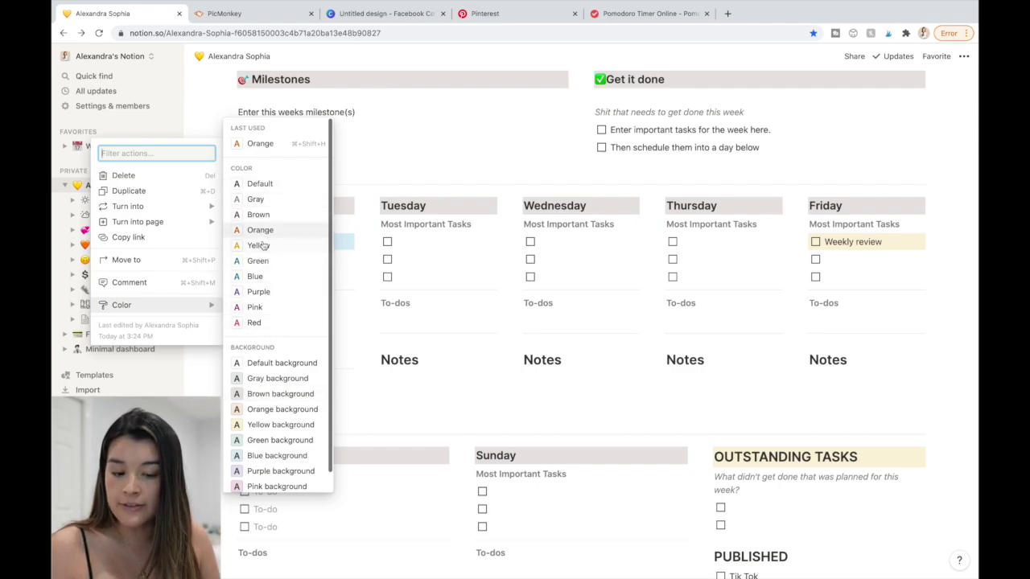
{"action": "left_click", "coordinate": [272, 309]}
Insert an inline calendar database below the existing "You got this!" calendar
{"action": "scroll", "coordinate": [483, 306], "scroll_direction": "down", "scroll_amount": 2}
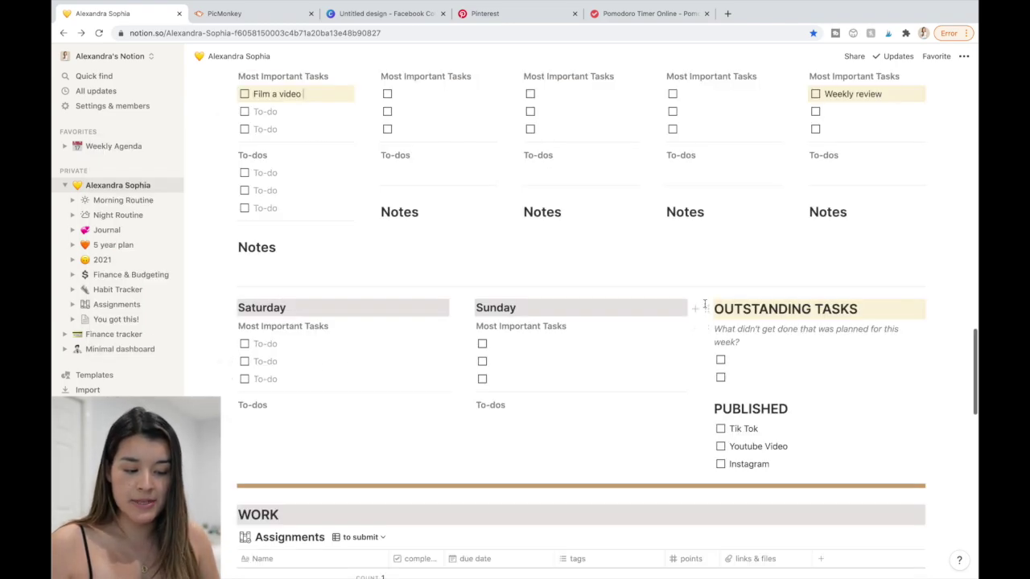
{"action": "scroll", "coordinate": [677, 375], "scroll_direction": "down", "scroll_amount": 1}
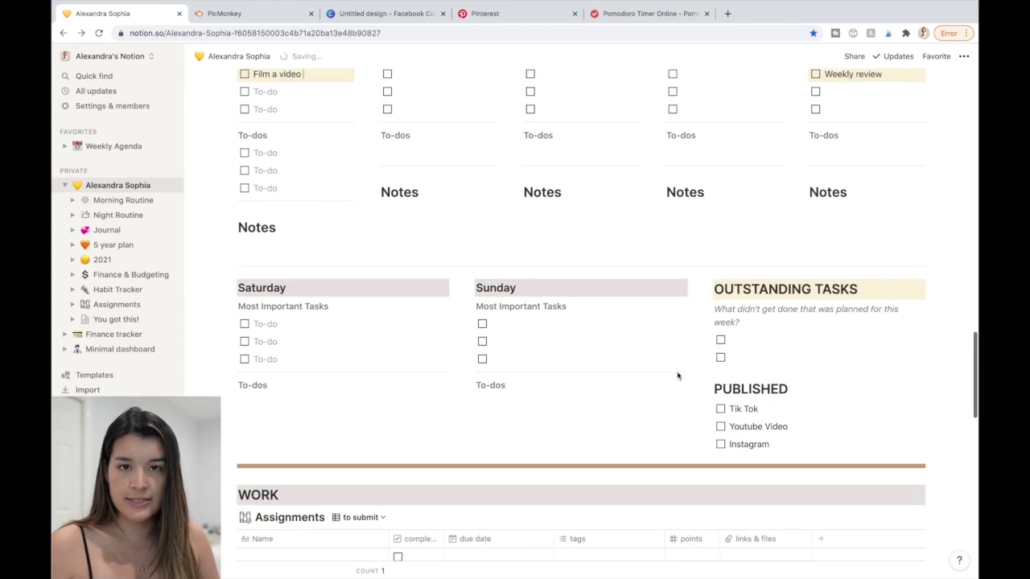
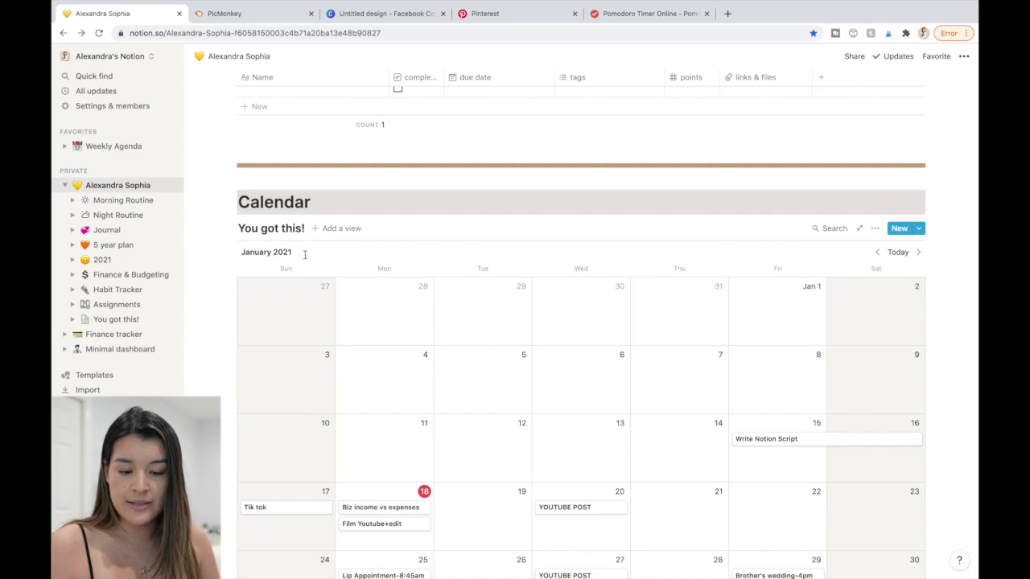
{"action": "key", "text": "Escape"}
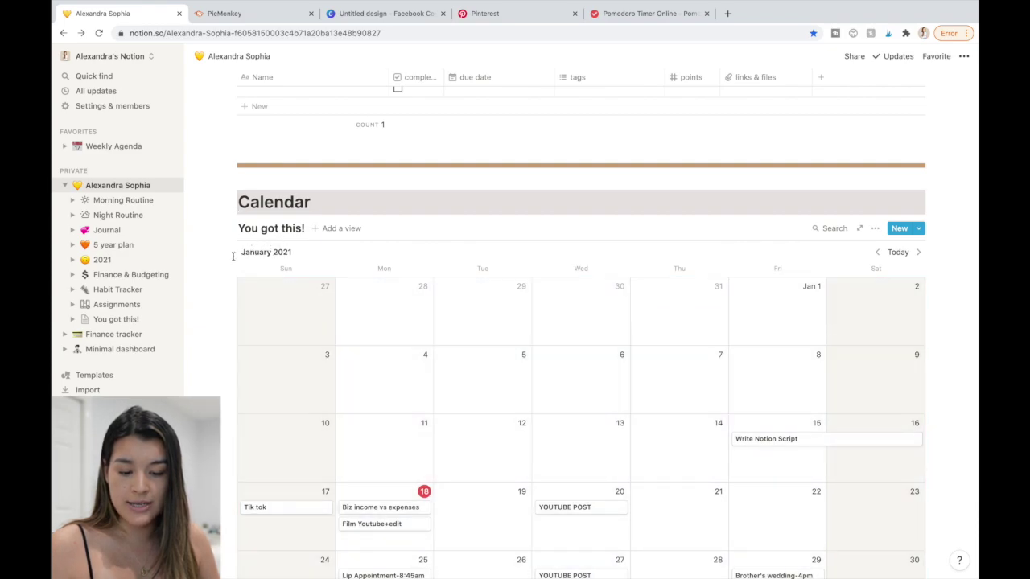
{"action": "left_click", "coordinate": [246, 354]}
{"action": "scroll", "coordinate": [284, 454], "scroll_direction": "down", "scroll_amount": 3}
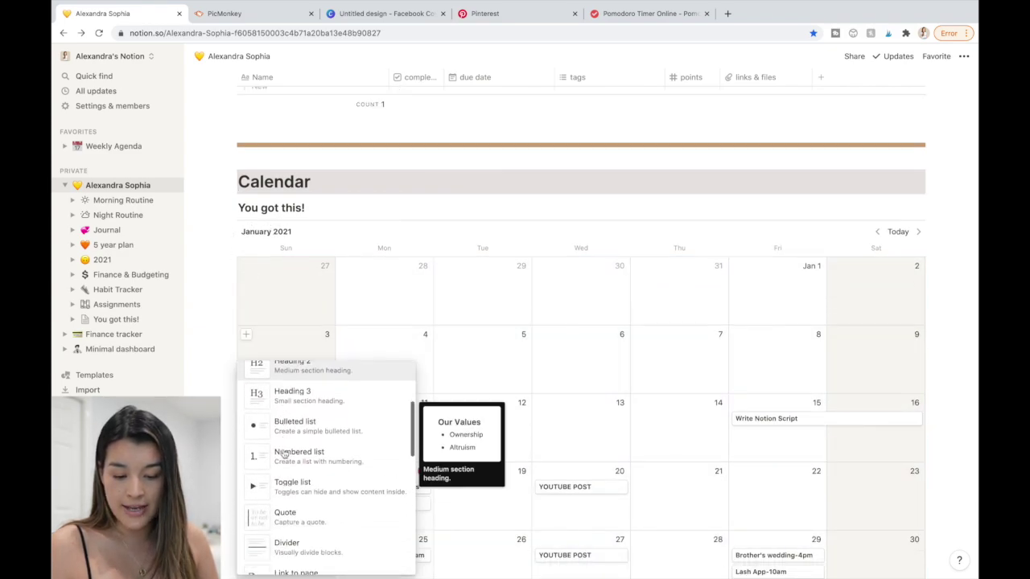
{"action": "scroll", "coordinate": [283, 455], "scroll_direction": "down", "scroll_amount": 3}
{"action": "scroll", "coordinate": [283, 454], "scroll_direction": "up", "scroll_amount": 5}
{"action": "type", "text": "cal"}
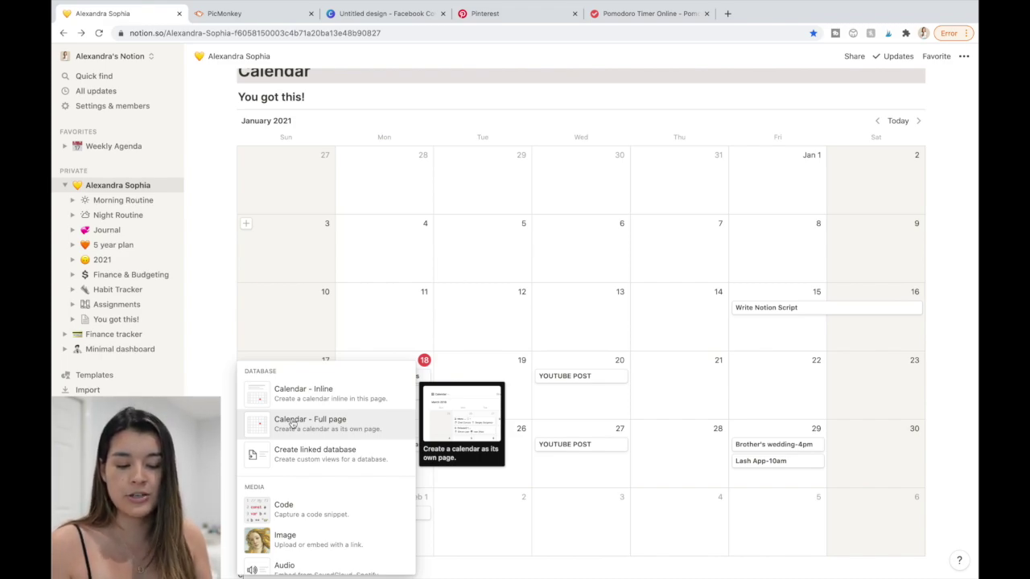
{"action": "left_click", "coordinate": [295, 395]}
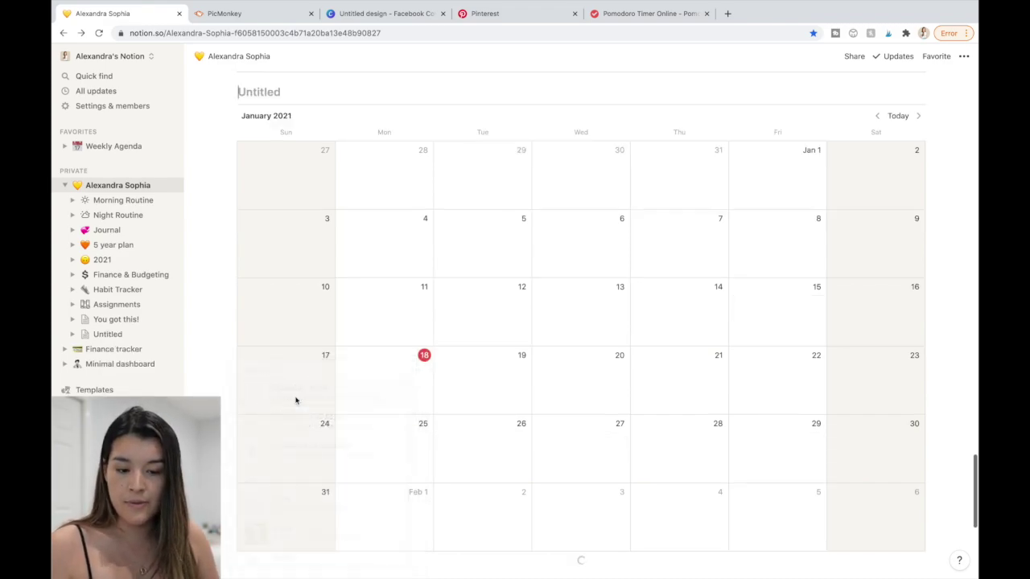
Delete the untitled calendar just added below the "You got this!" calendar
{"action": "scroll", "coordinate": [295, 400], "scroll_direction": "up", "scroll_amount": 1}
{"action": "scroll", "coordinate": [296, 400], "scroll_direction": "up", "scroll_amount": 5}
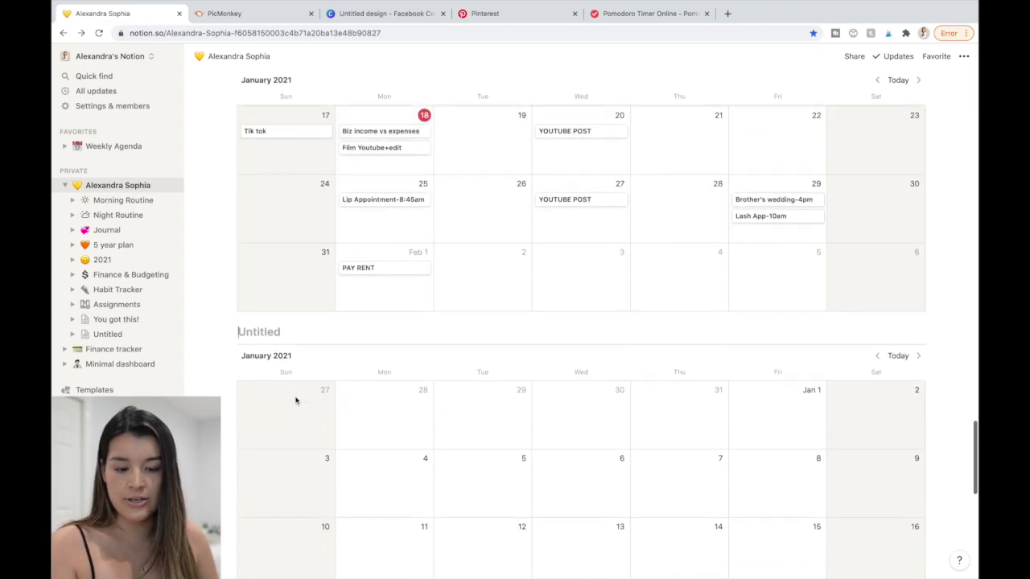
{"action": "scroll", "coordinate": [296, 399], "scroll_direction": "down", "scroll_amount": 5}
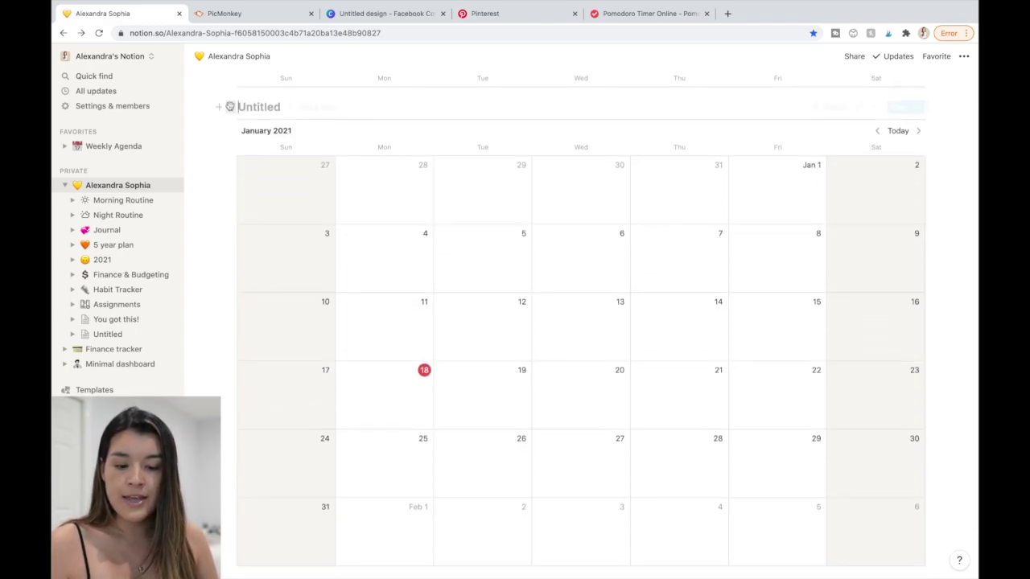
{"action": "left_click", "coordinate": [231, 108]}
{"action": "key", "text": "Delete"}
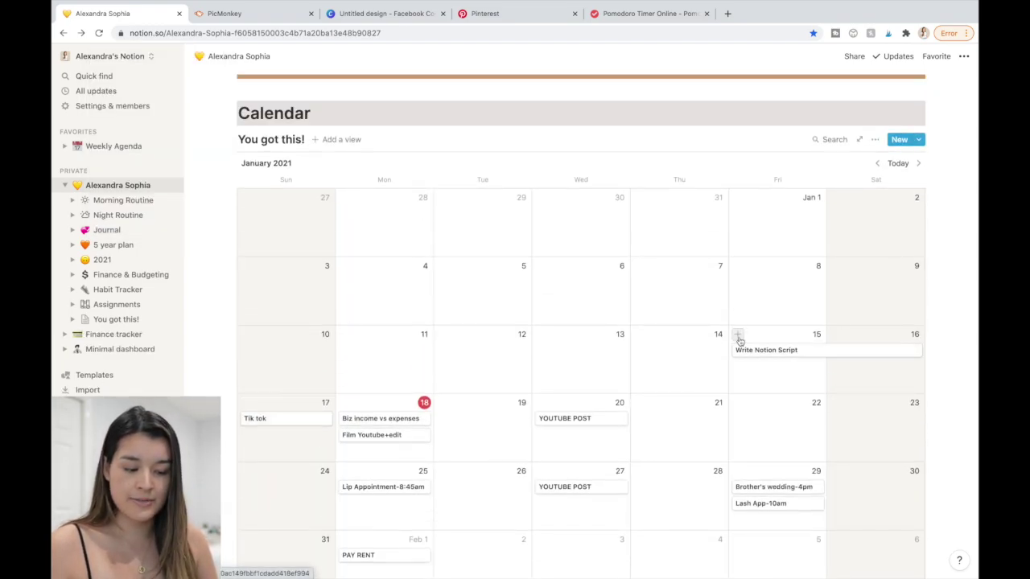
Add an entry titled "Add item" to January 15 in the "You got this!" calendar
{"action": "left_click", "coordinate": [737, 334]}
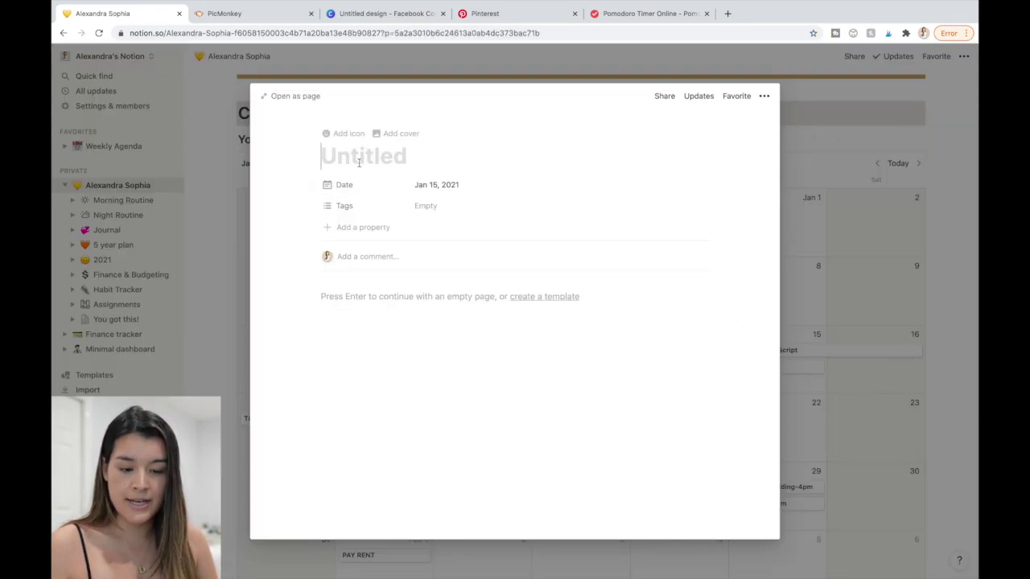
{"action": "type", "text": "Add item"}
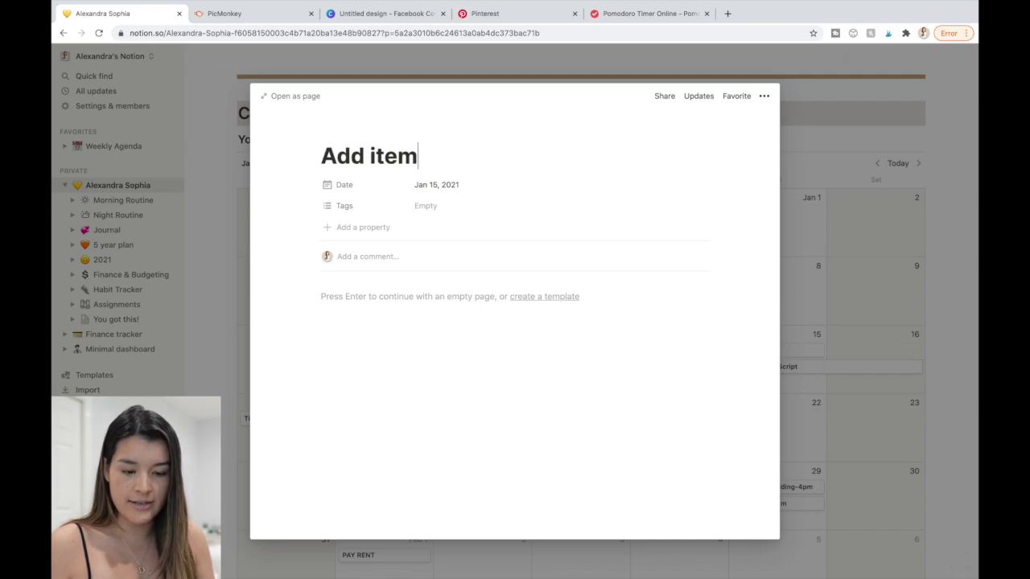
{"action": "key", "text": "Escape"}
View the to-do list inside the Tik Tok Ideas toggle below the calendar and collapse it again
{"action": "scroll", "coordinate": [259, 402], "scroll_direction": "down", "scroll_amount": 3}
{"action": "left_click", "coordinate": [245, 398]}
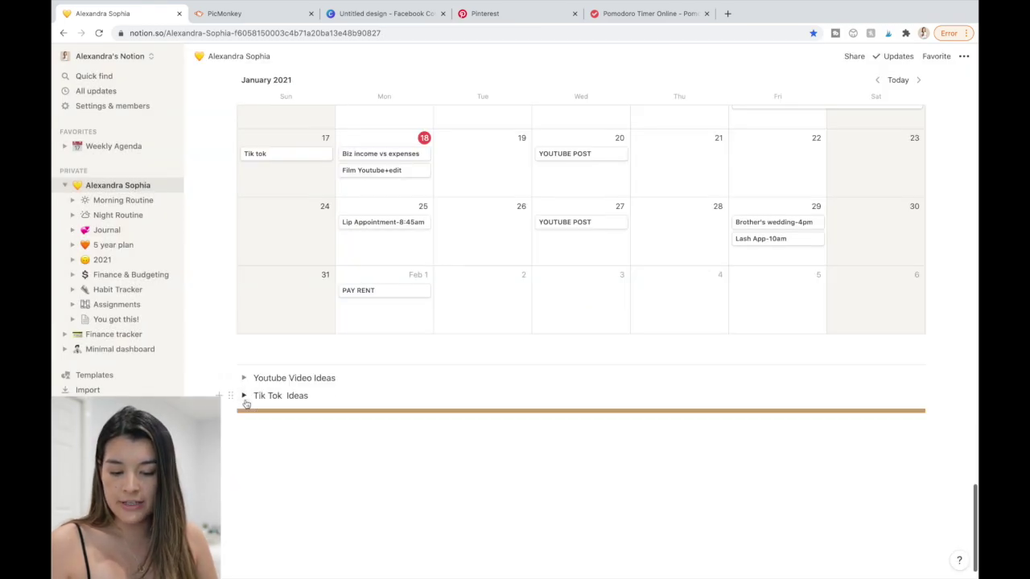
{"action": "left_click", "coordinate": [245, 398]}
{"action": "left_click", "coordinate": [244, 397]}
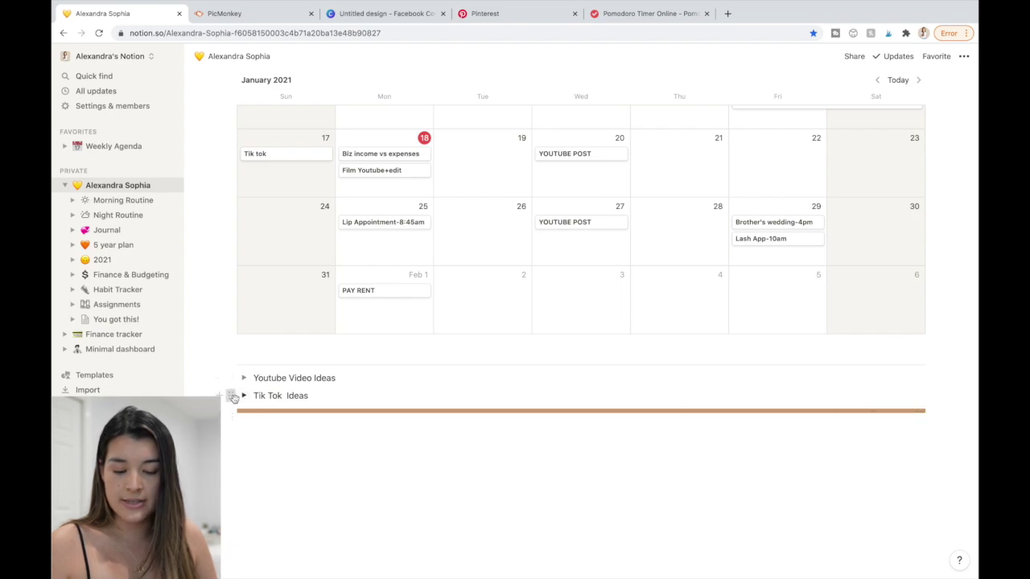
{"action": "left_click", "coordinate": [231, 396]}
{"action": "left_click", "coordinate": [245, 396]}
{"action": "key", "text": "Down"}
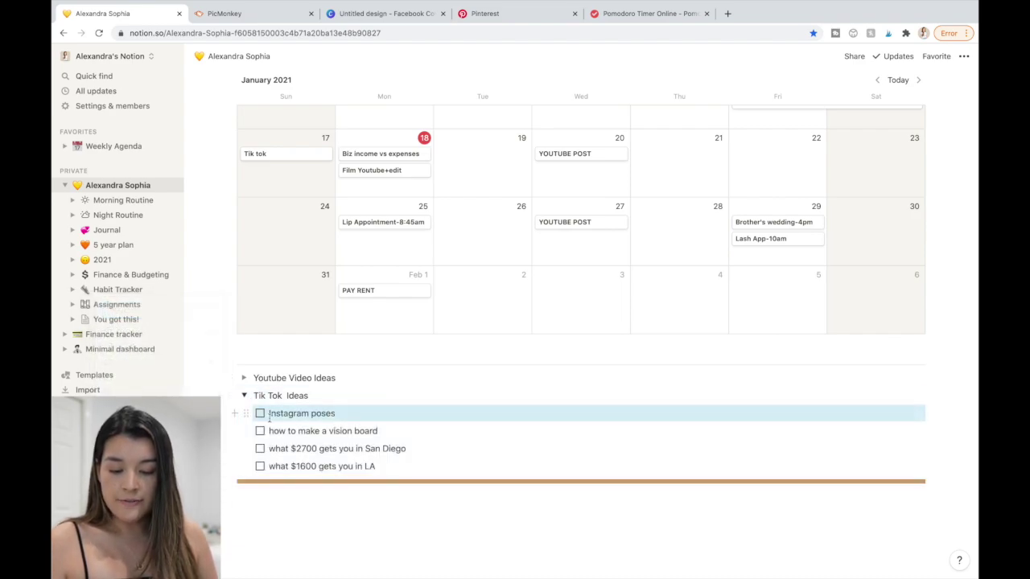
{"action": "key", "text": "ctrl+Return"}
{"action": "left_click", "coordinate": [244, 396]}
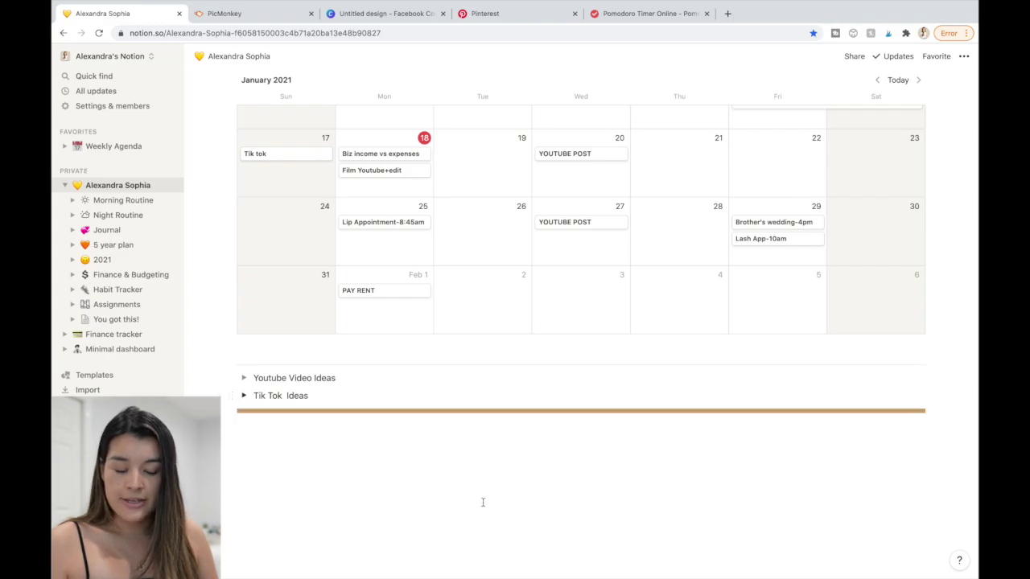
Open the Finance & Budgeting page from the dashboard's quick links and collapse its Expense Record 2021 and Income Record toggles
{"action": "scroll", "coordinate": [483, 502], "scroll_direction": "up", "scroll_amount": 20}
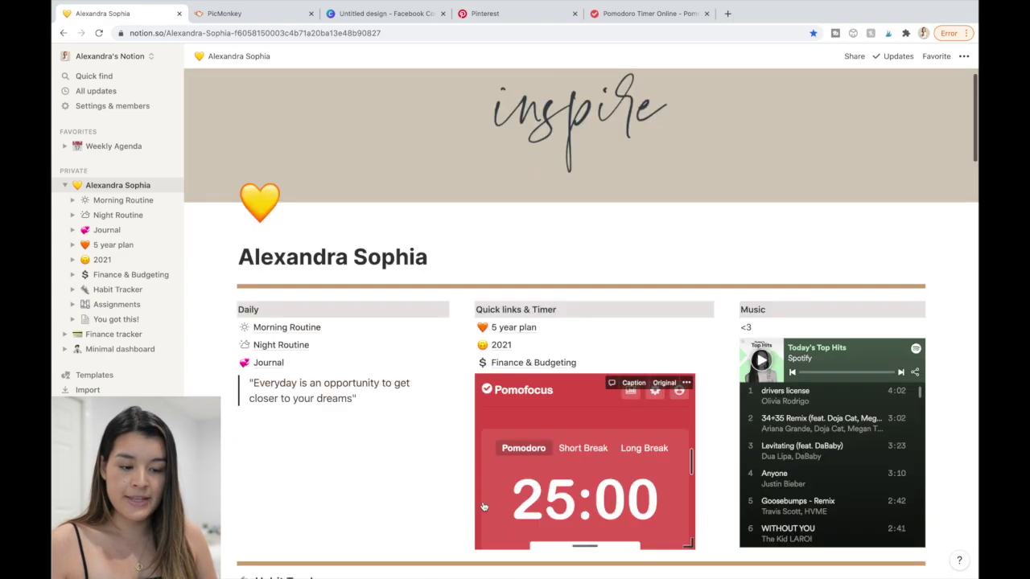
{"action": "scroll", "coordinate": [483, 507], "scroll_direction": "up", "scroll_amount": 2}
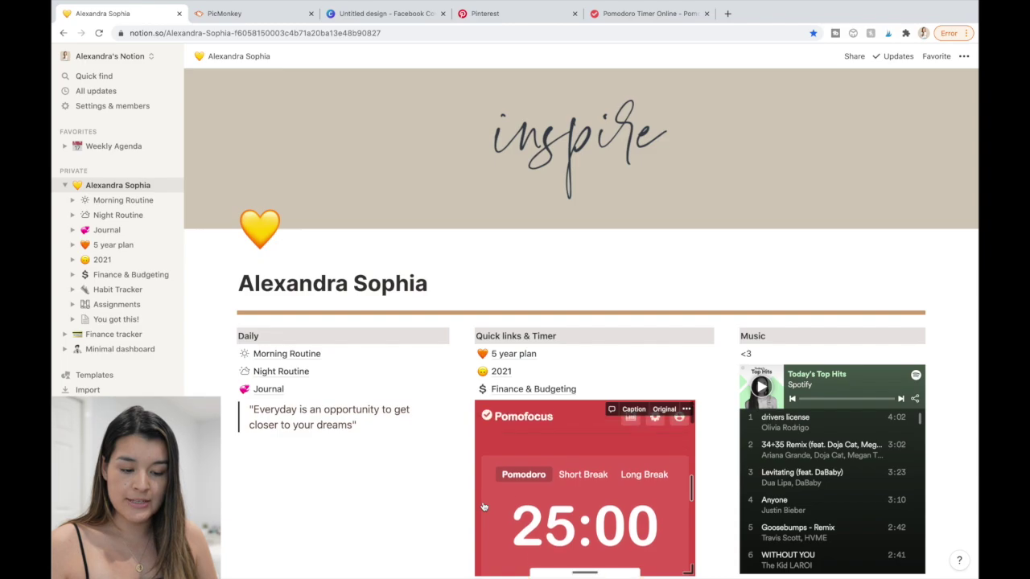
{"action": "scroll", "coordinate": [450, 471], "scroll_direction": "down", "scroll_amount": 3}
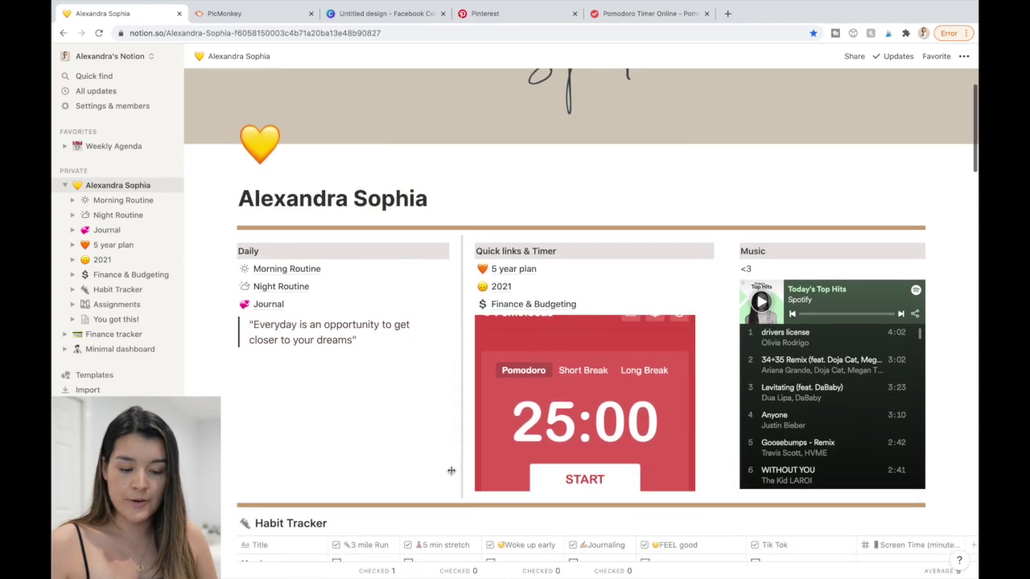
{"action": "left_click", "coordinate": [521, 308]}
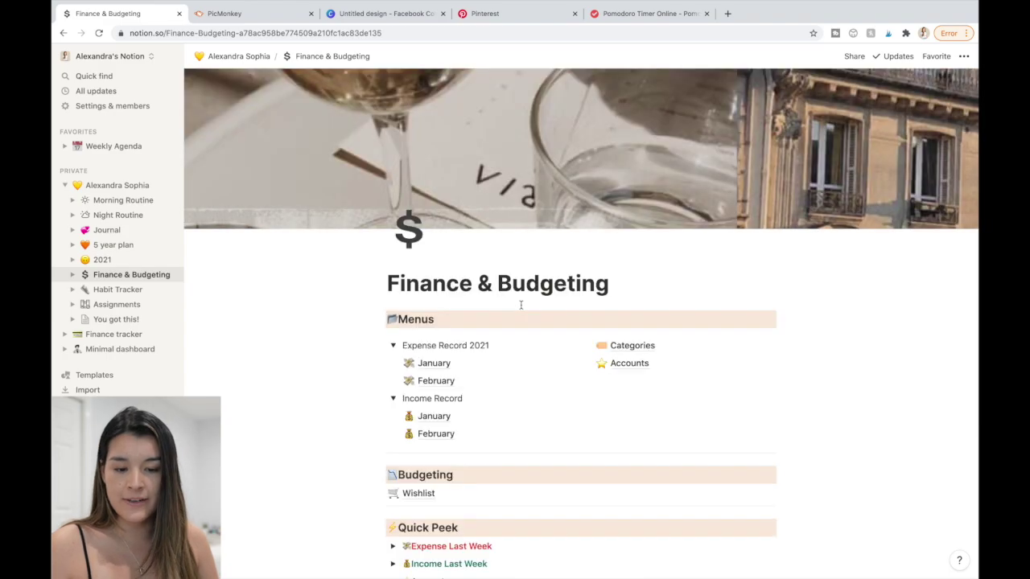
{"action": "left_click", "coordinate": [393, 336]}
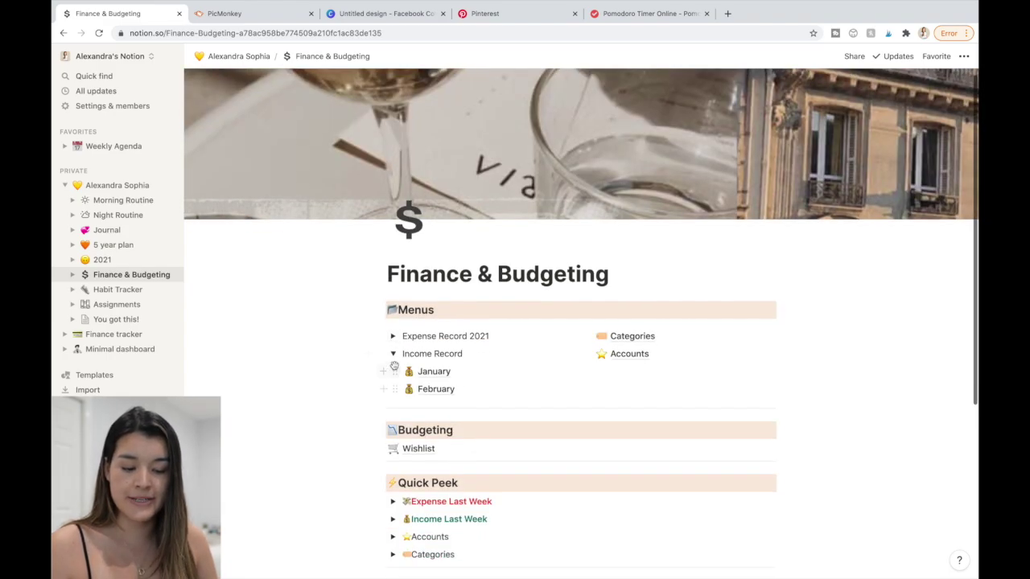
{"action": "left_click", "coordinate": [394, 354]}
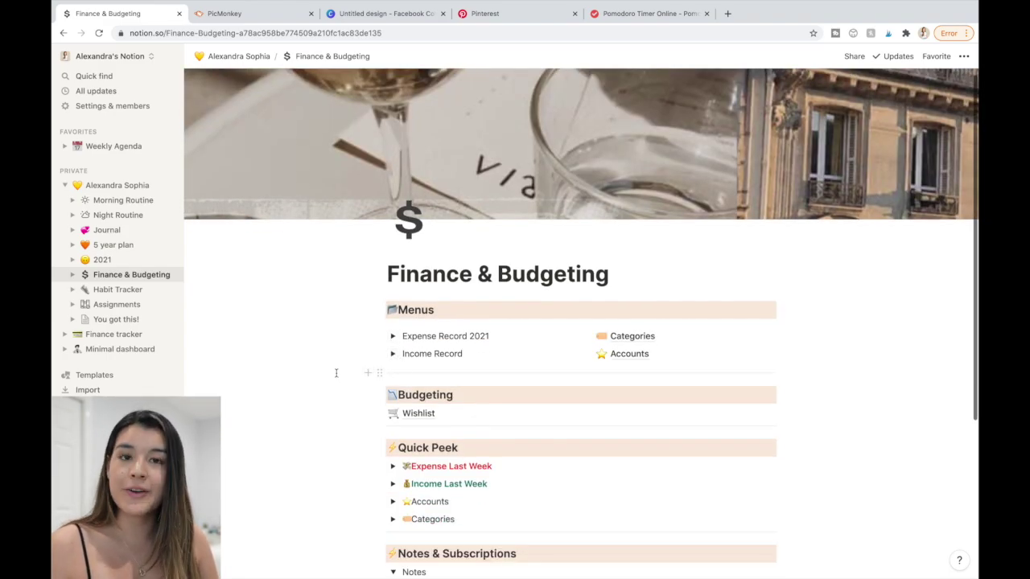
View the Wishlist board from the Budgeting section and return to the Finance & Budgeting page
{"action": "scroll", "coordinate": [337, 372], "scroll_direction": "down", "scroll_amount": 1}
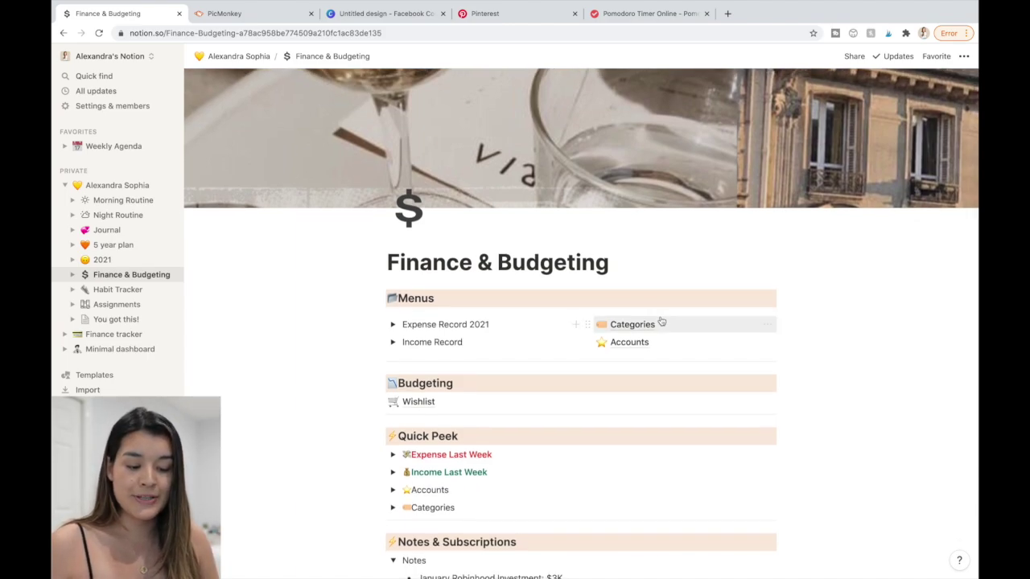
{"action": "scroll", "coordinate": [620, 368], "scroll_direction": "down", "scroll_amount": 1}
{"action": "scroll", "coordinate": [620, 369], "scroll_direction": "down", "scroll_amount": 1}
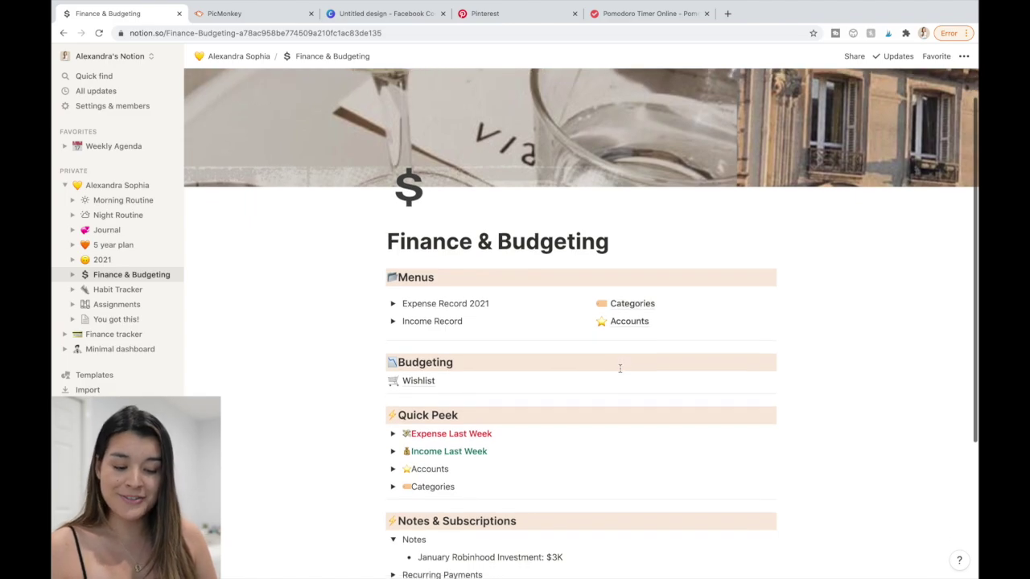
{"action": "left_click", "coordinate": [428, 383]}
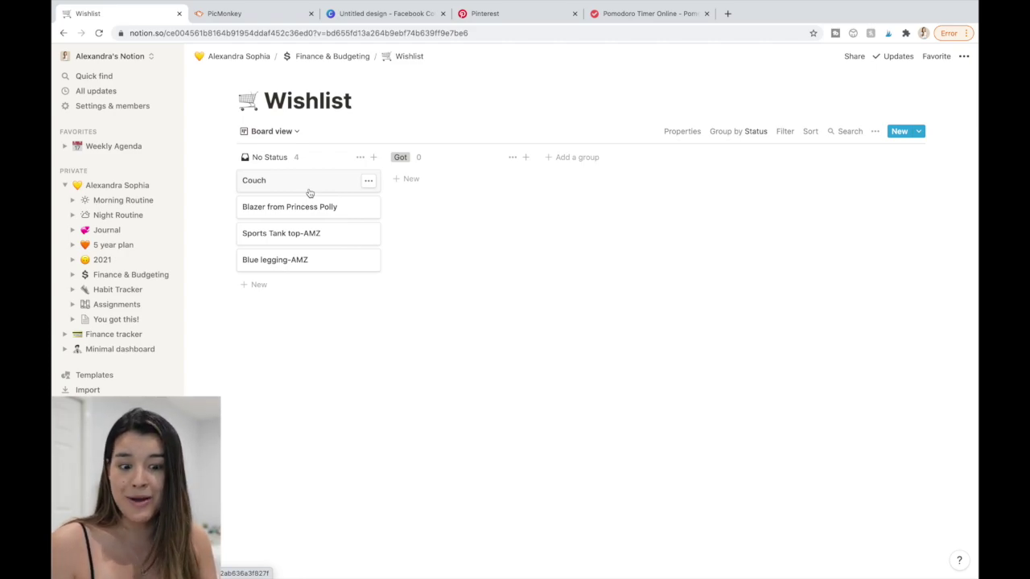
{"action": "mouse_move", "coordinate": [310, 193]}
{"action": "left_mouse_down"}
{"action": "mouse_move", "coordinate": [295, 188]}
{"action": "mouse_move", "coordinate": [456, 196]}
{"action": "mouse_move", "coordinate": [326, 191]}
{"action": "mouse_move", "coordinate": [308, 177]}
{"action": "left_mouse_up"}
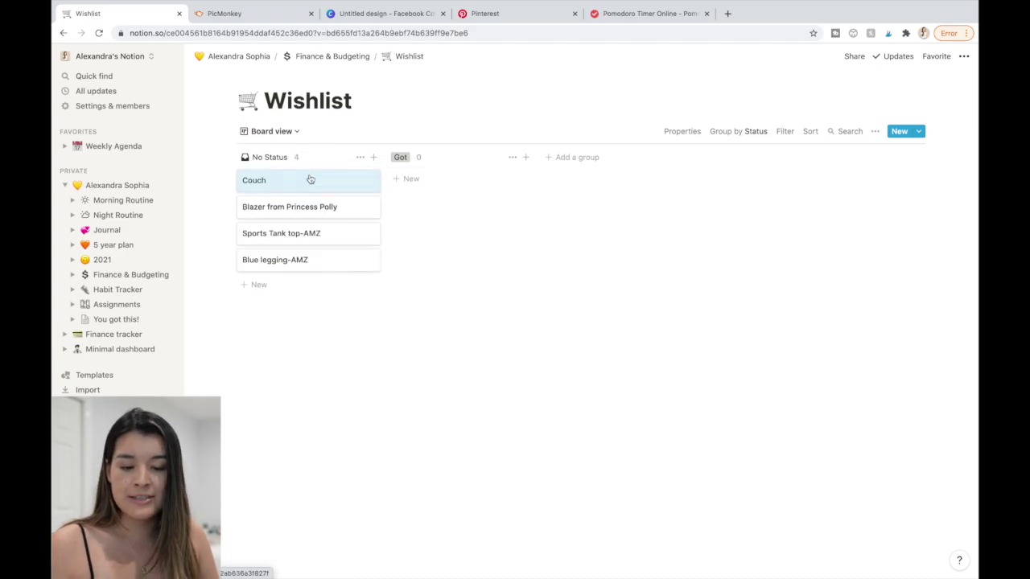
{"action": "left_click", "coordinate": [64, 35]}
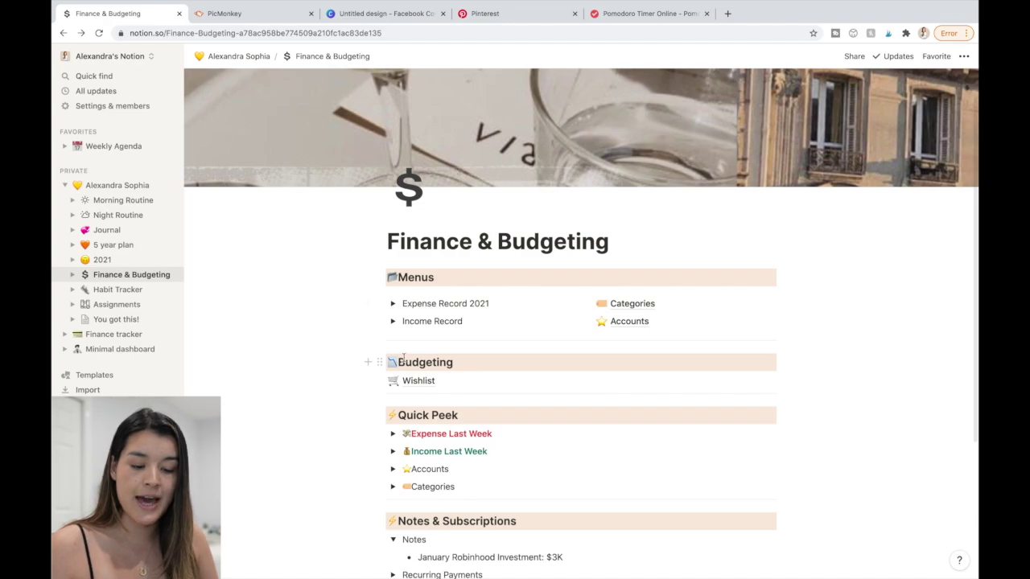
Open the February table under the Expense Record 2021 toggle and change its sort property to Name
{"action": "left_click", "coordinate": [394, 304]}
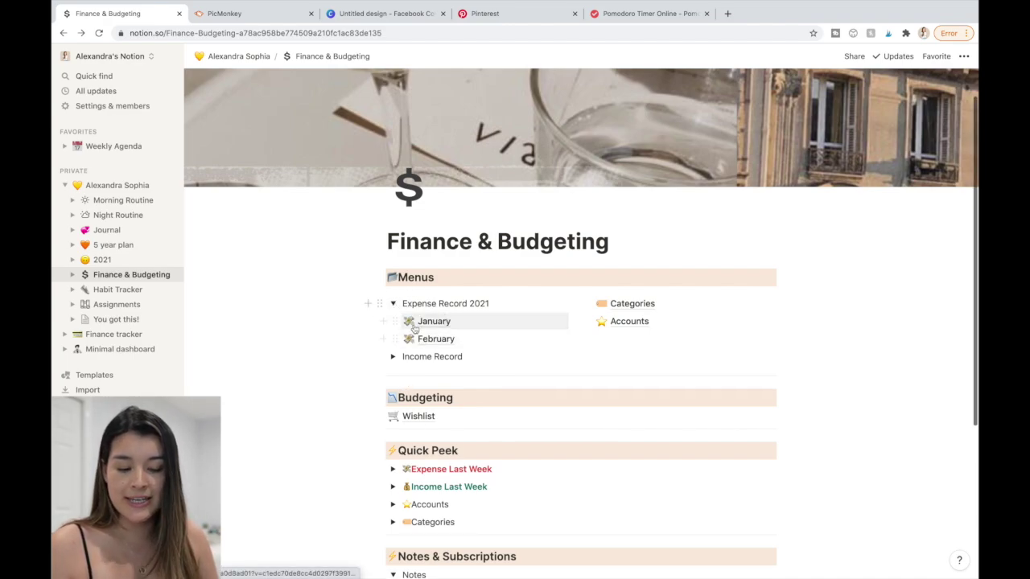
{"action": "left_click", "coordinate": [433, 340]}
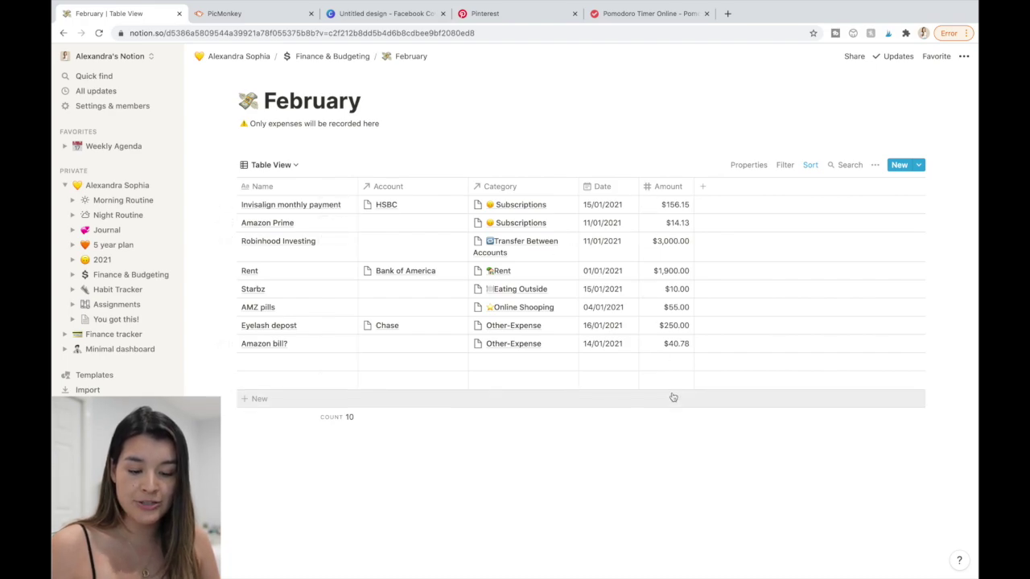
{"action": "left_click", "coordinate": [812, 169]}
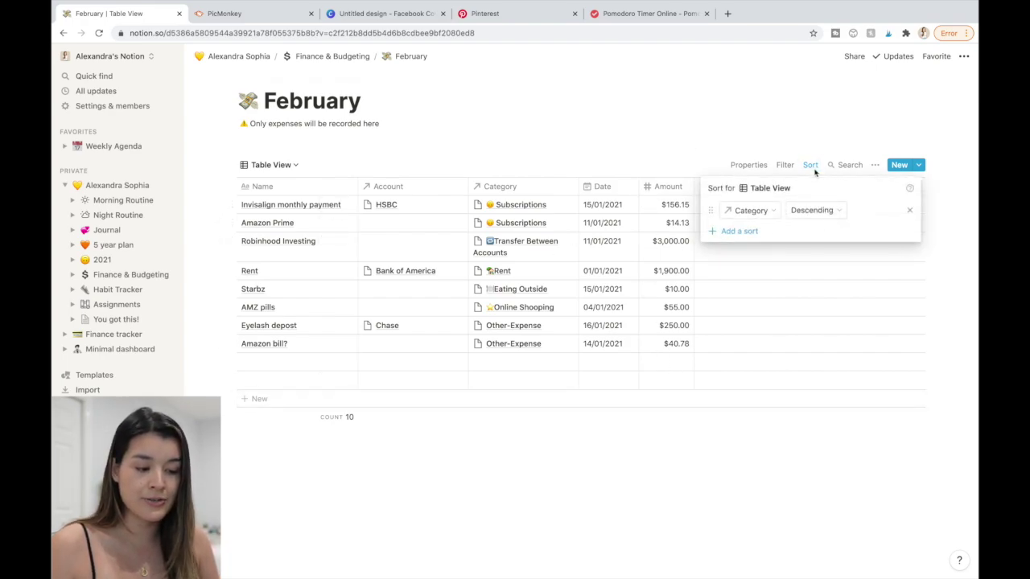
{"action": "left_click", "coordinate": [773, 212]}
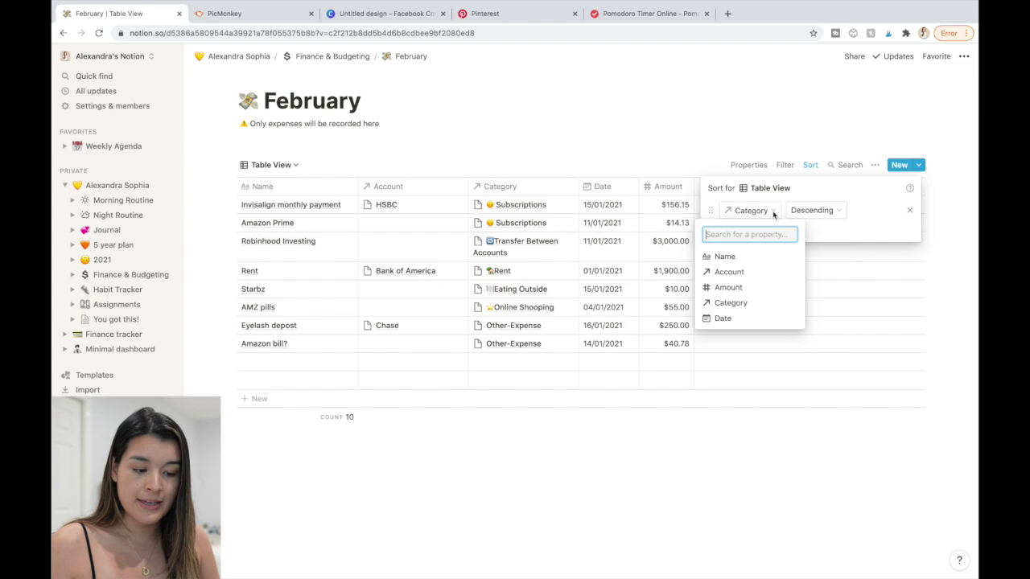
{"action": "left_click", "coordinate": [744, 257]}
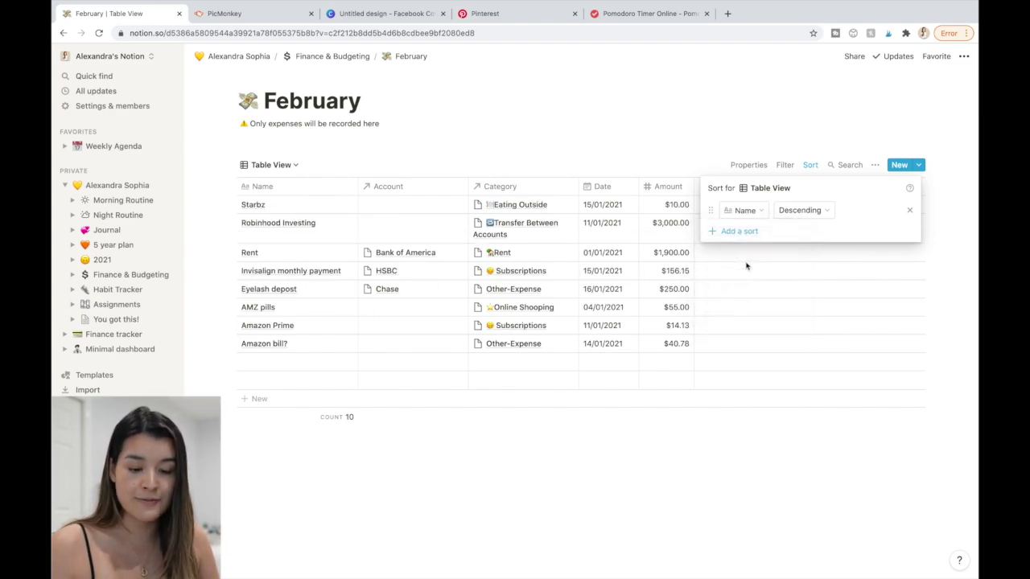
{"action": "left_click", "coordinate": [672, 170]}
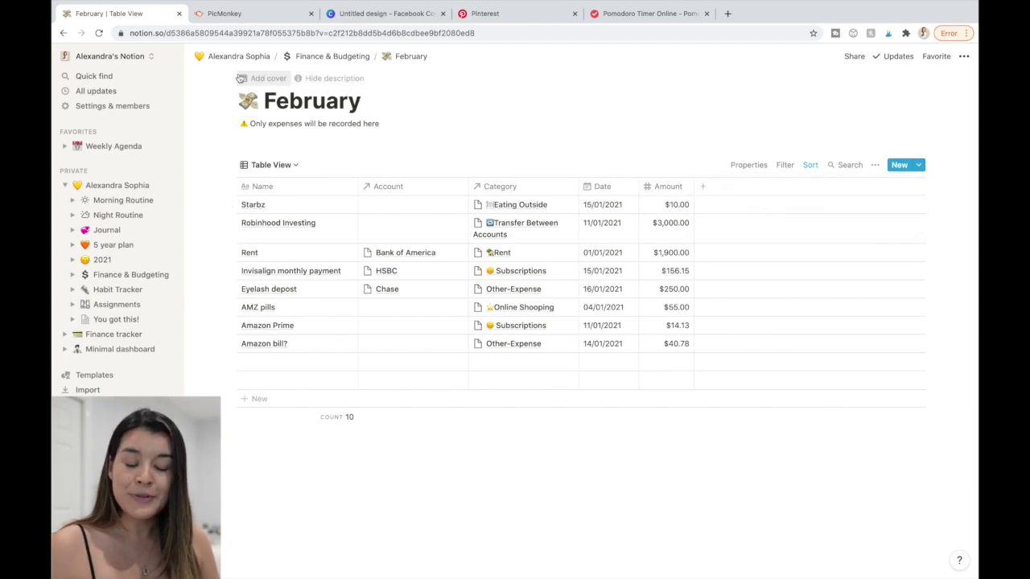
Expand the Income Record toggle on the Finance & Budgeting page, view its February table and return to the page
{"action": "left_click", "coordinate": [131, 274]}
{"action": "left_click", "coordinate": [393, 356]}
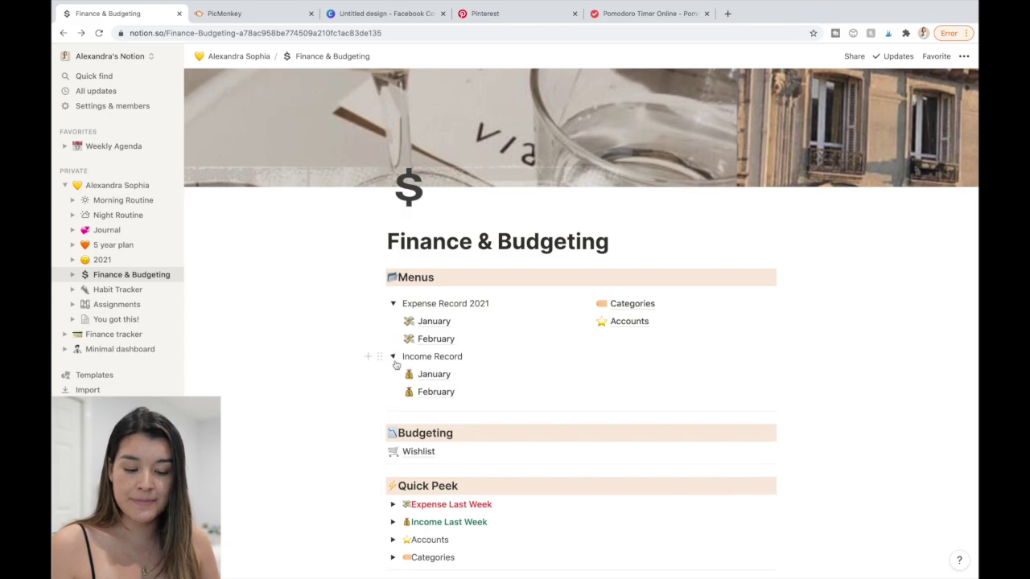
{"action": "left_click", "coordinate": [440, 393]}
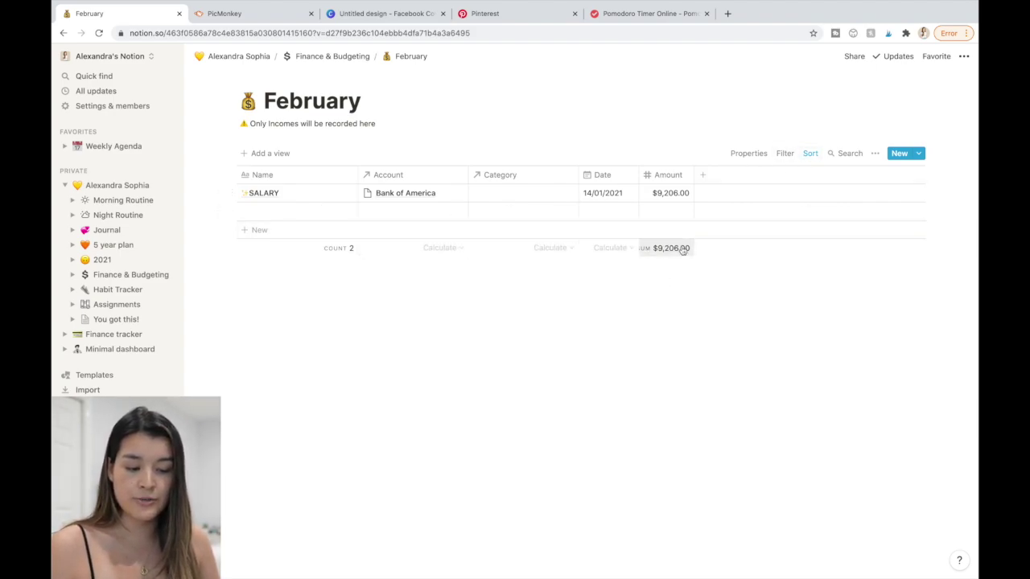
{"action": "left_click", "coordinate": [64, 34]}
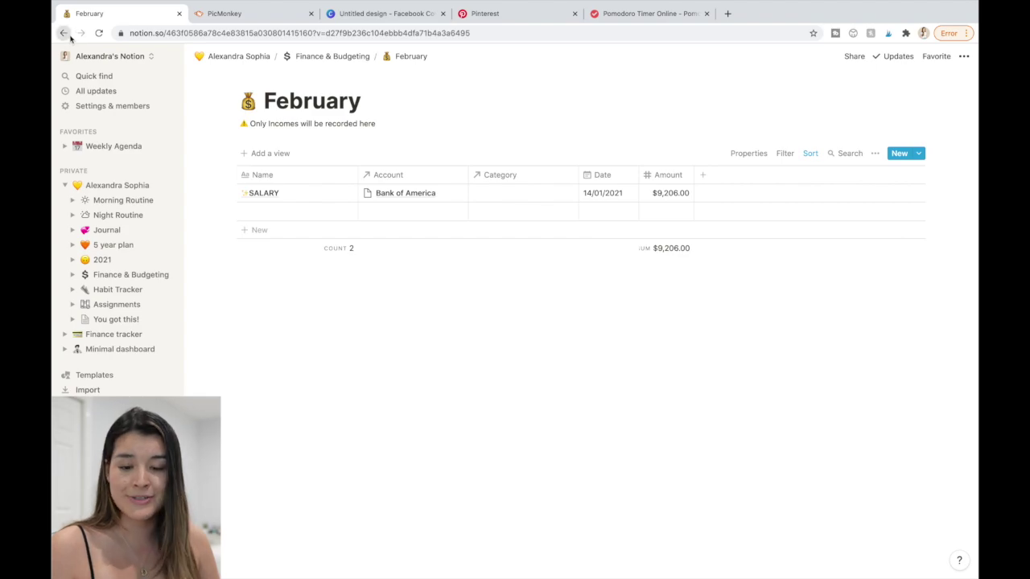
{"action": "scroll", "coordinate": [324, 320], "scroll_direction": "down", "scroll_amount": 2}
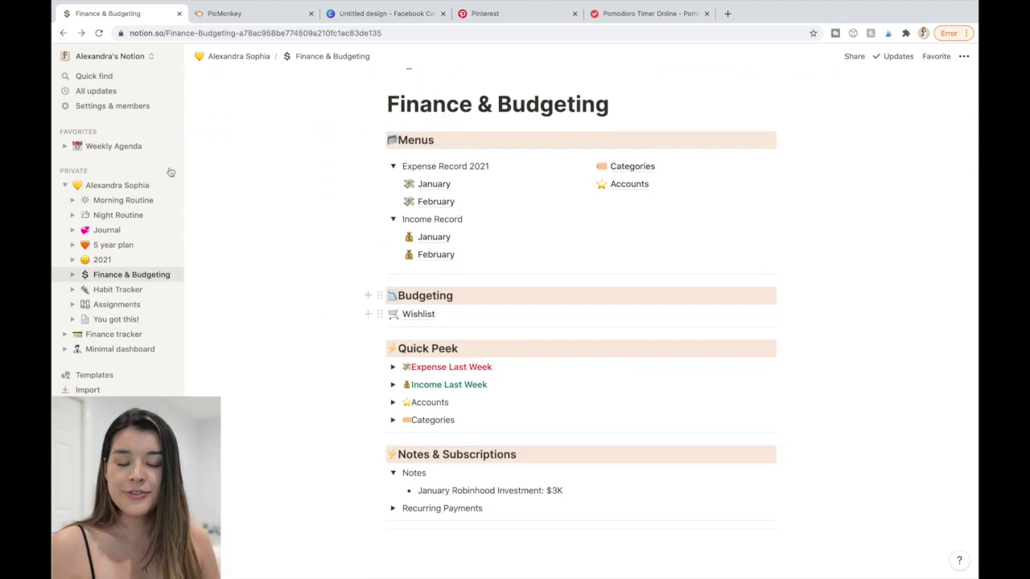
Return to the main dashboard and hide the sidebar so the page fills the full width
{"action": "left_click", "coordinate": [64, 32]}
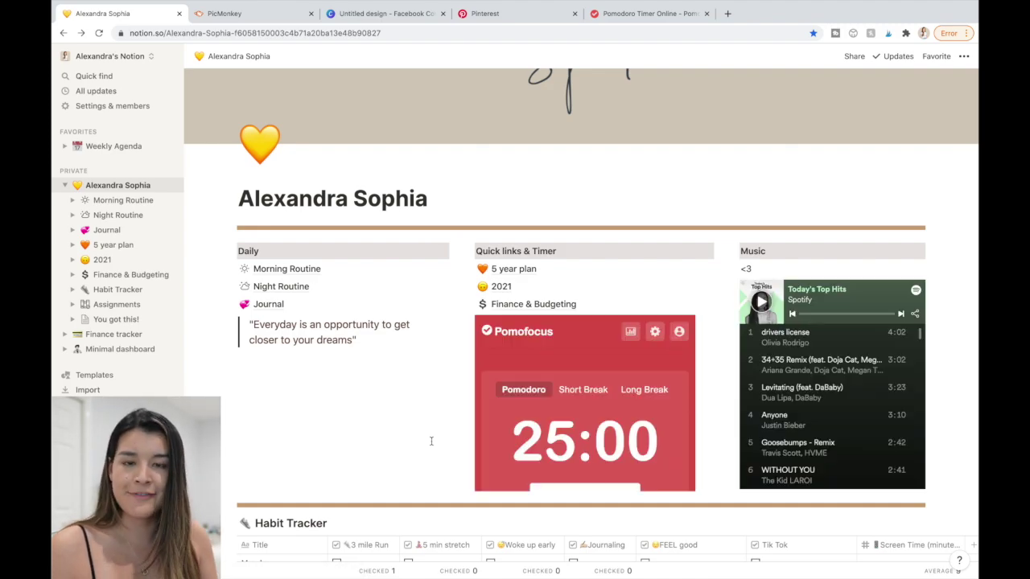
{"action": "scroll", "coordinate": [431, 441], "scroll_direction": "up", "scroll_amount": 2}
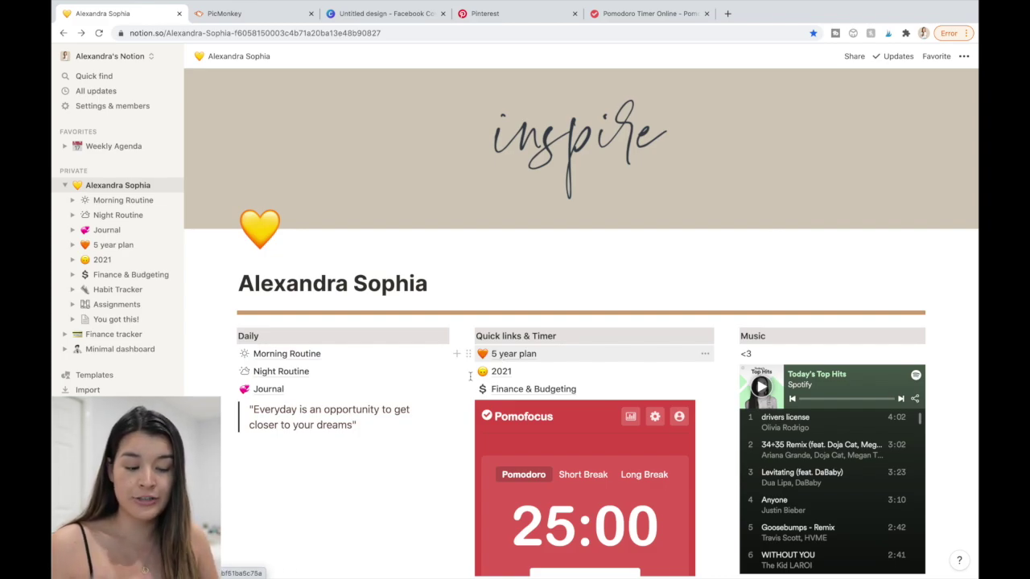
{"action": "scroll", "coordinate": [464, 419], "scroll_direction": "down", "scroll_amount": 1}
{"action": "scroll", "coordinate": [465, 419], "scroll_direction": "up", "scroll_amount": 1}
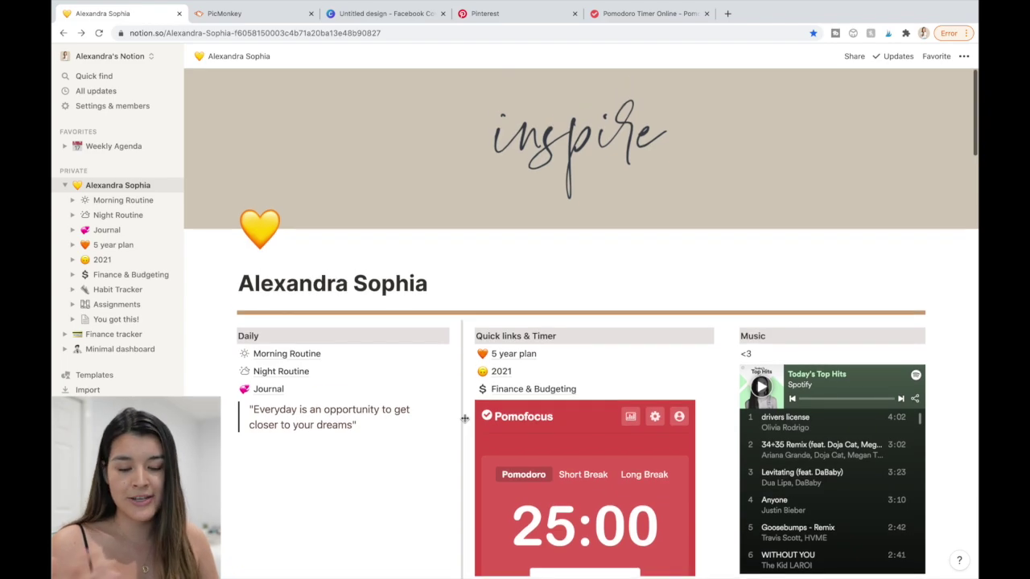
{"action": "key", "text": "super+backslash"}
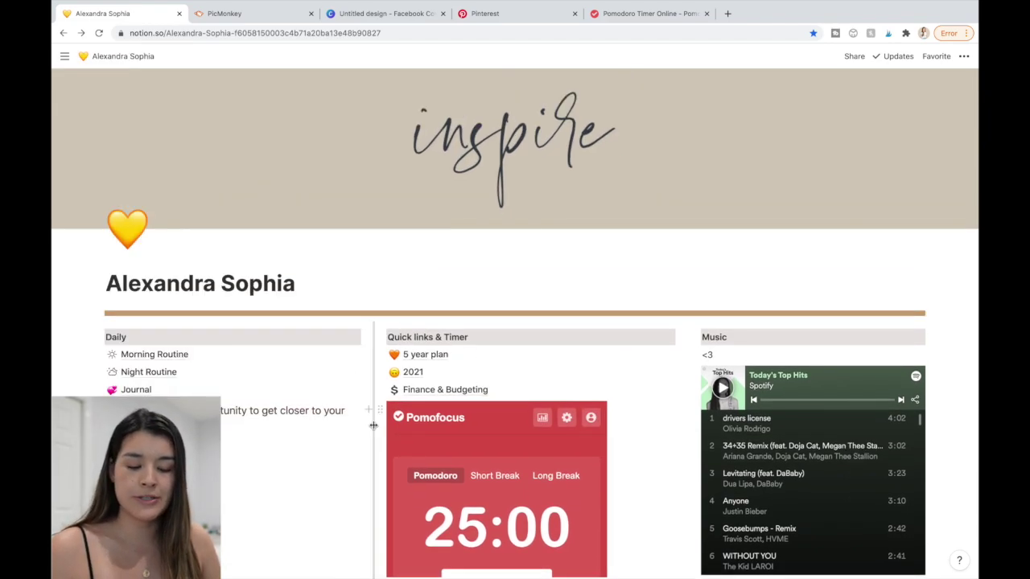
Review the whole dashboard, from the habit tracker, affirmations and vision board through the weekly planner, Assignments table and calendar
{"action": "scroll", "coordinate": [374, 426], "scroll_direction": "down", "scroll_amount": 5}
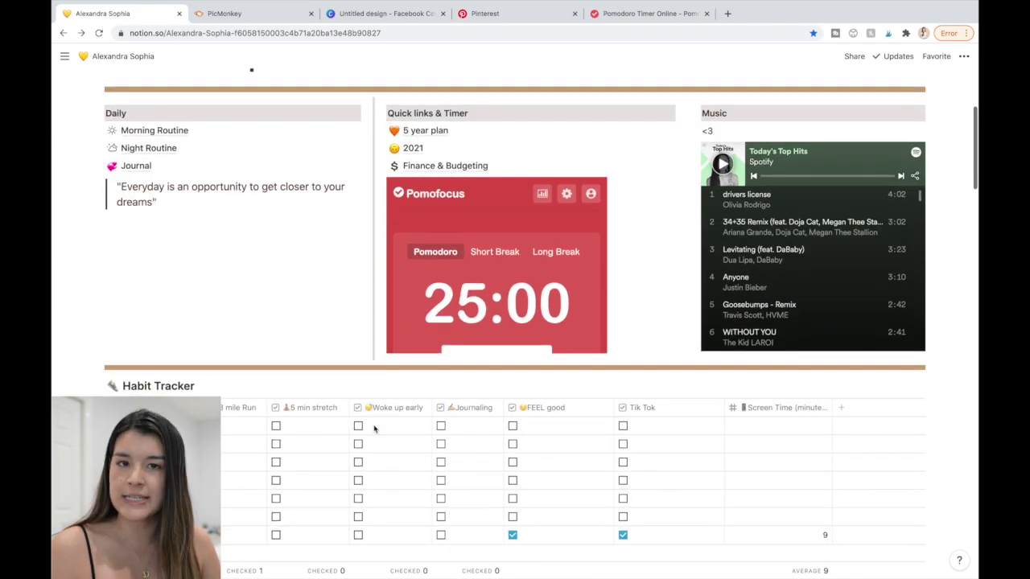
{"action": "scroll", "coordinate": [373, 426], "scroll_direction": "down", "scroll_amount": 8}
{"action": "scroll", "coordinate": [374, 429], "scroll_direction": "down", "scroll_amount": 11}
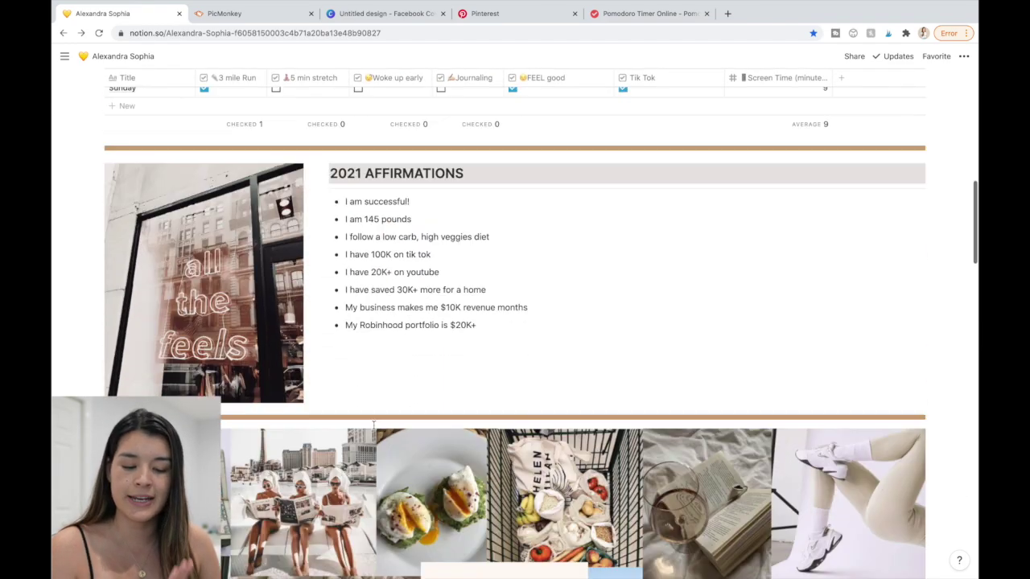
{"action": "scroll", "coordinate": [374, 429], "scroll_direction": "down", "scroll_amount": 5}
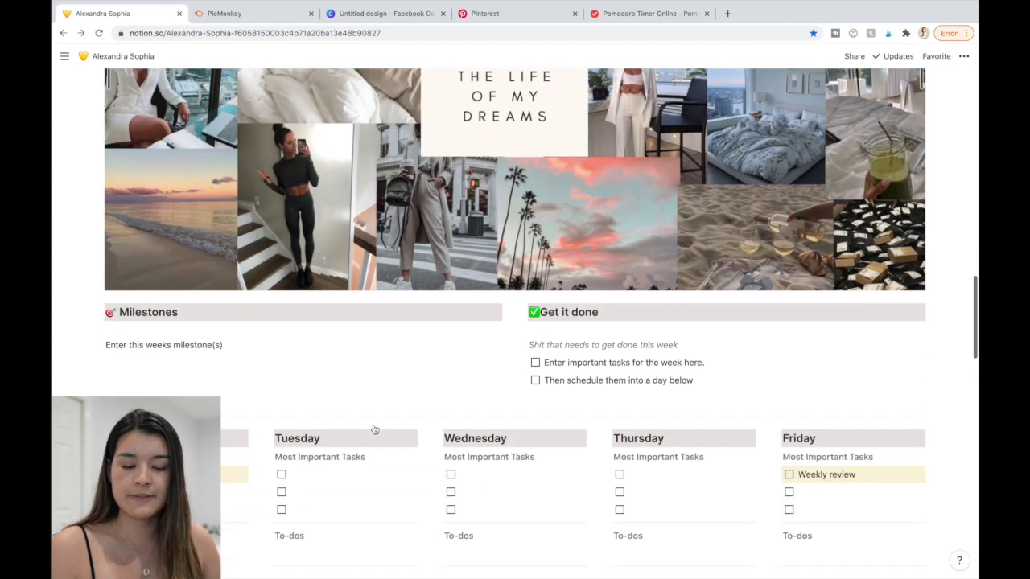
{"action": "scroll", "coordinate": [378, 411], "scroll_direction": "down", "scroll_amount": 6}
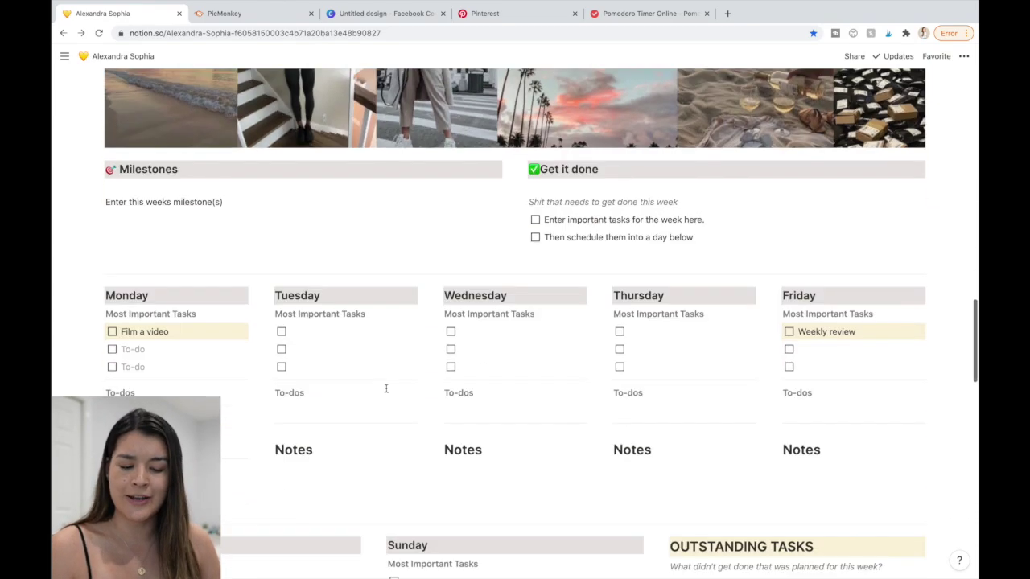
{"action": "scroll", "coordinate": [385, 389], "scroll_direction": "down", "scroll_amount": 9}
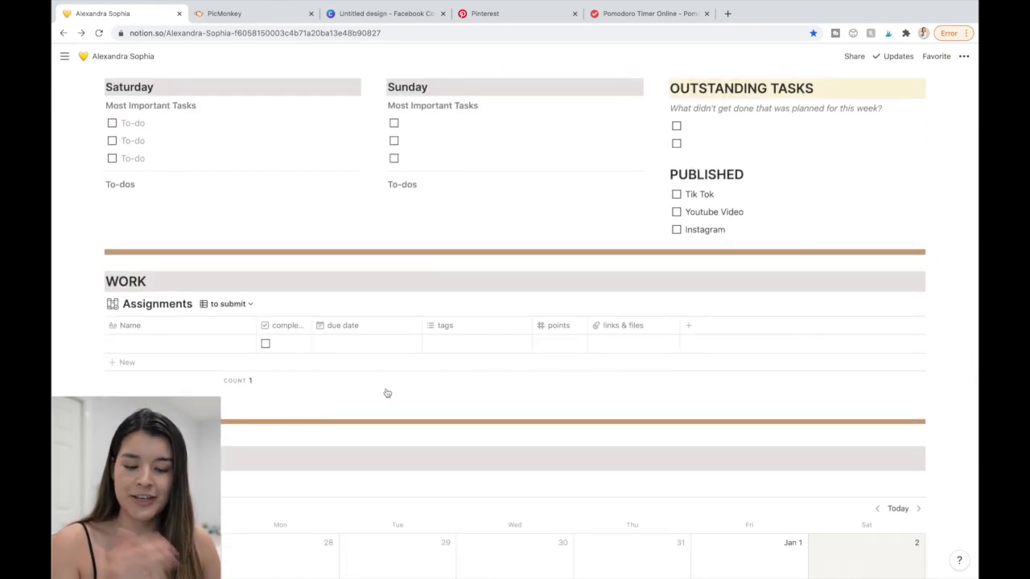
{"action": "scroll", "coordinate": [387, 393], "scroll_direction": "down", "scroll_amount": 10}
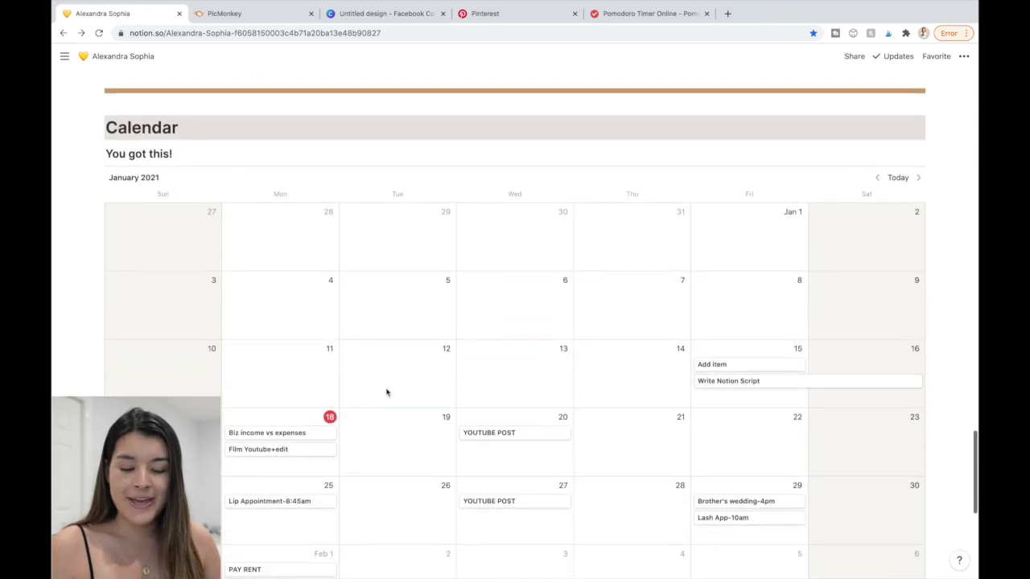
{"action": "scroll", "coordinate": [387, 392], "scroll_direction": "down", "scroll_amount": 4}
{"action": "scroll", "coordinate": [387, 393], "scroll_direction": "up", "scroll_amount": 20}
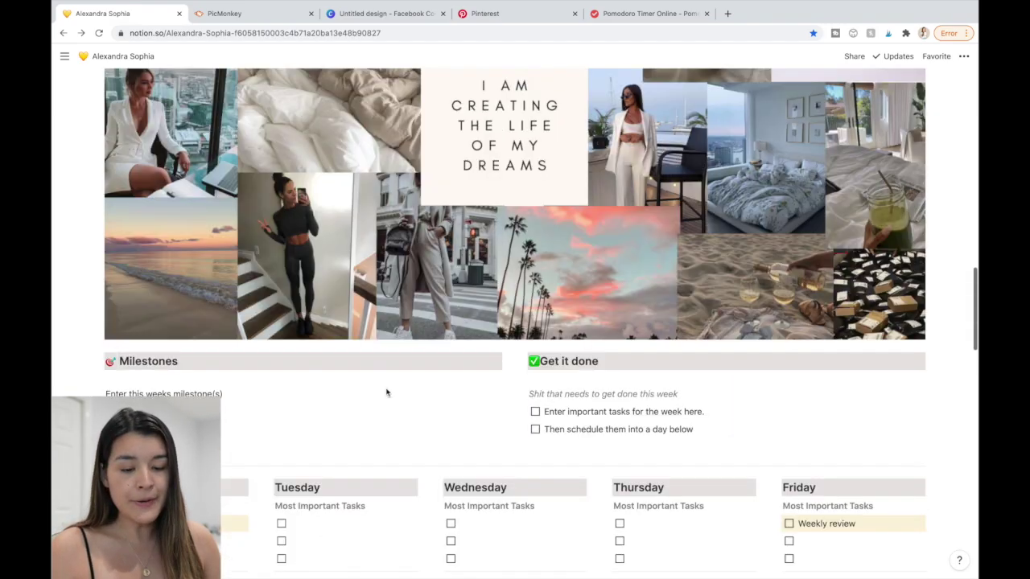
{"action": "scroll", "coordinate": [387, 392], "scroll_direction": "up", "scroll_amount": 15}
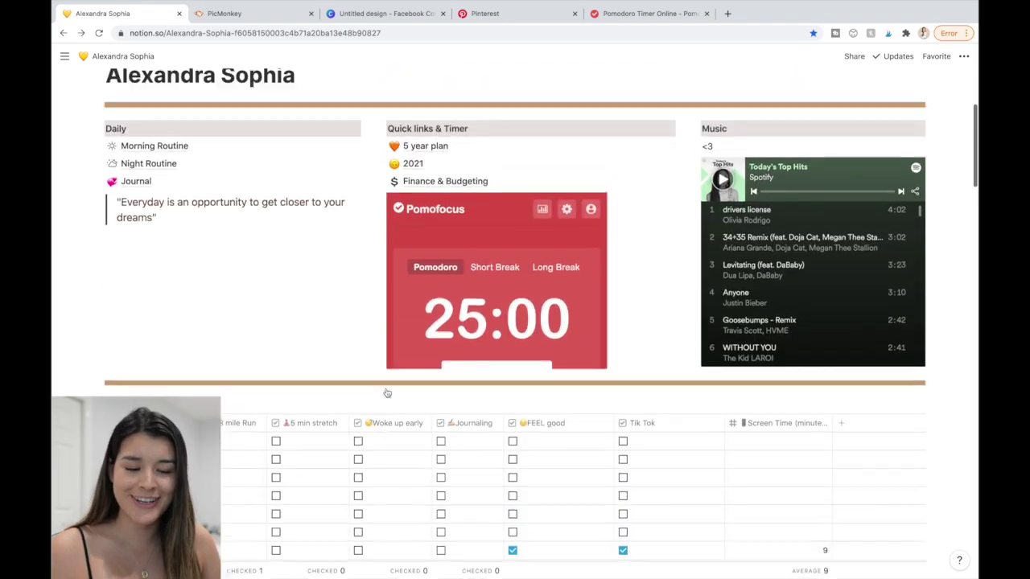